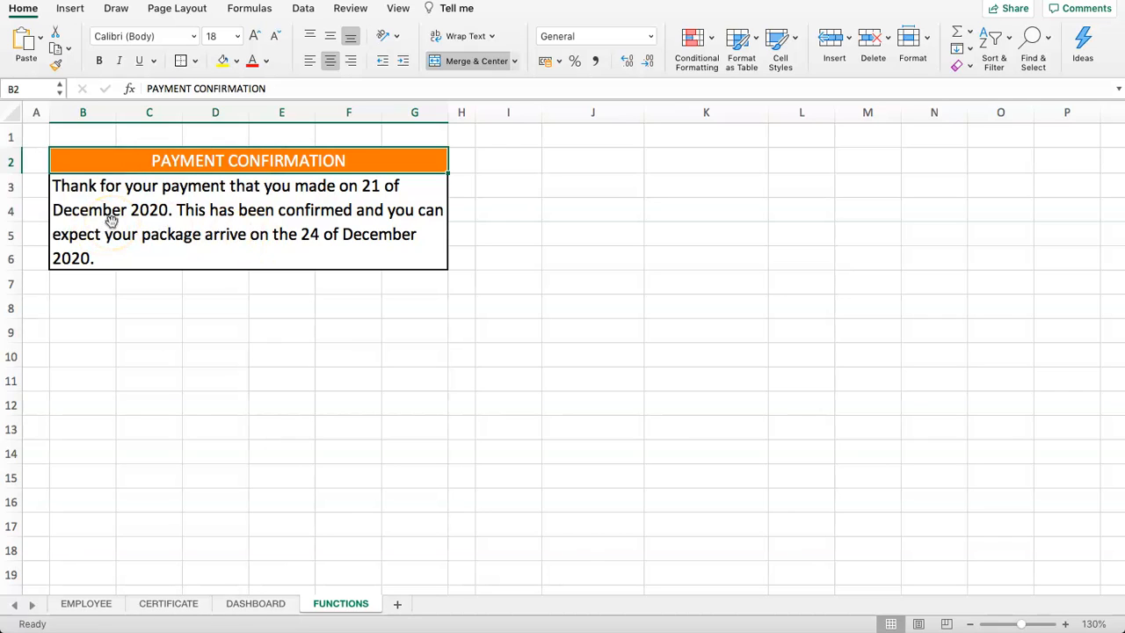
click(321, 204)
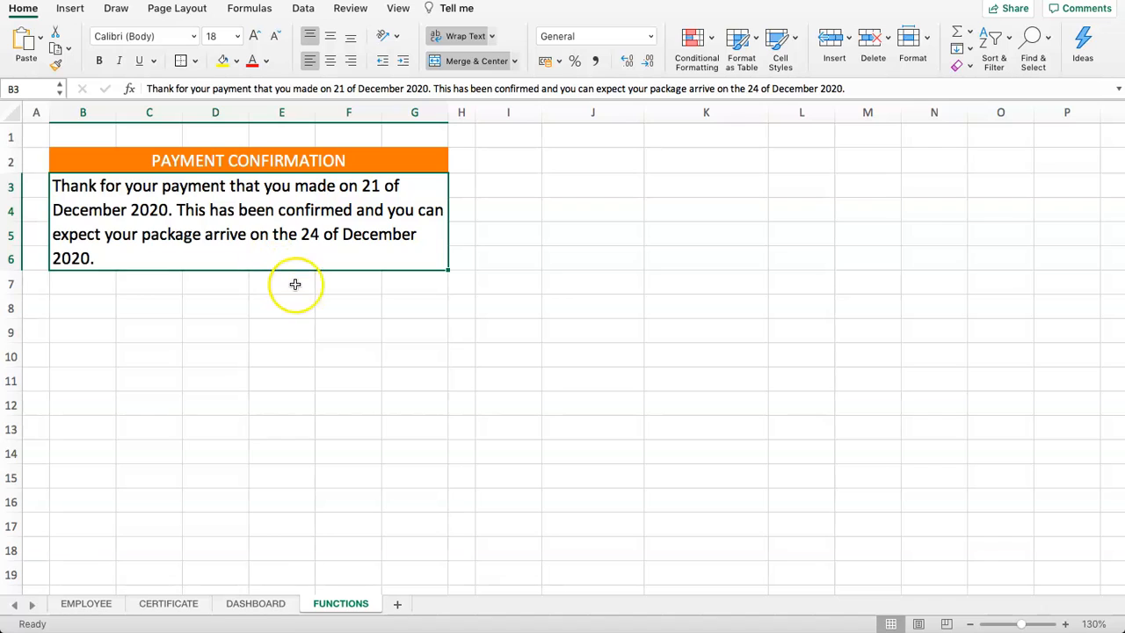
click(269, 297)
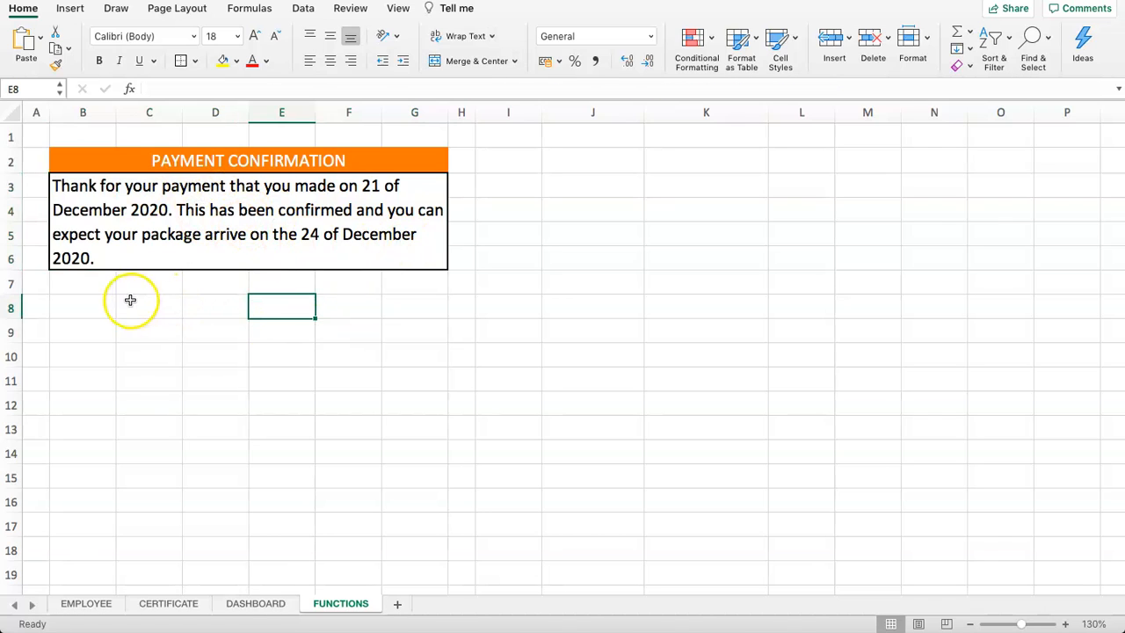
click(545, 190)
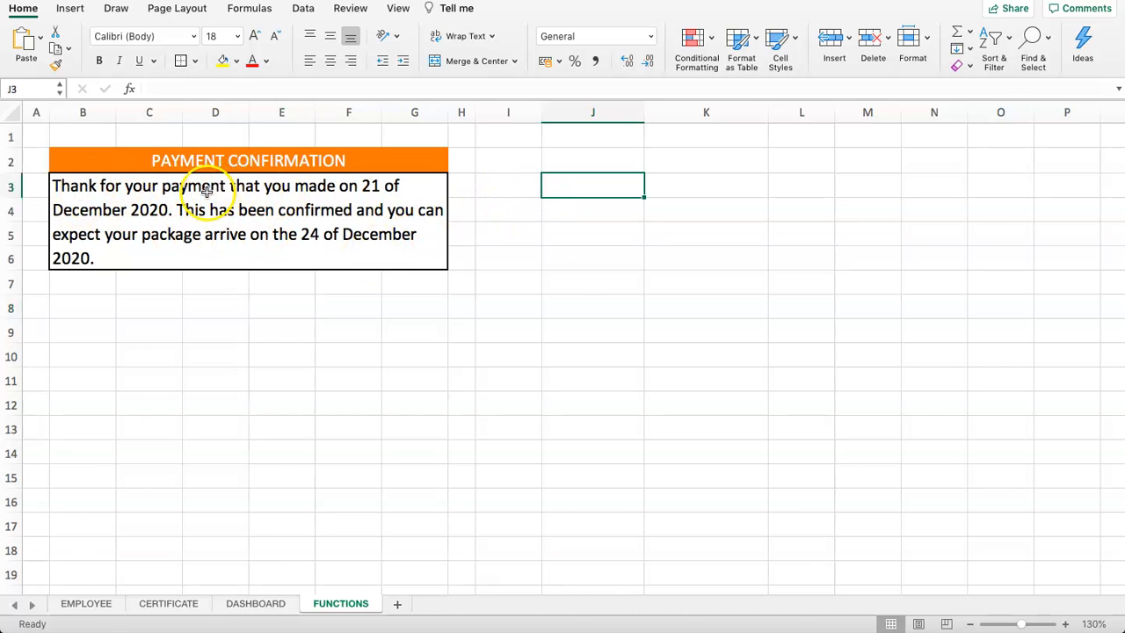
In the payment confirmation message in B3, replace the payment date's day, month and year with the placeholders DAYNUM, MONTH and YEAR.
click(301, 210)
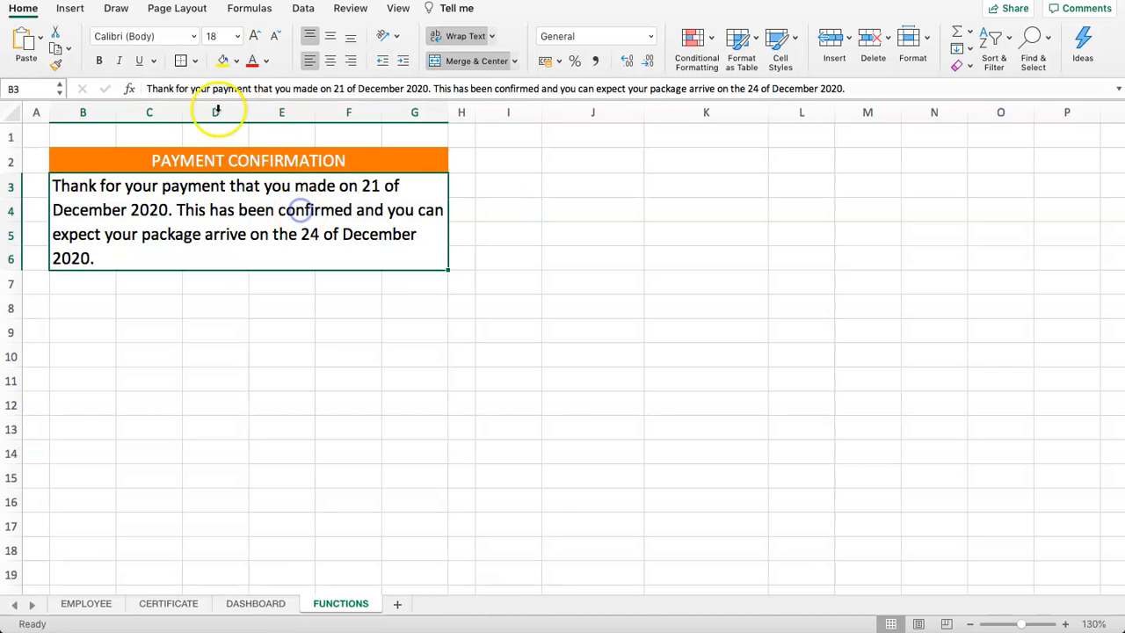
double_click(337, 89)
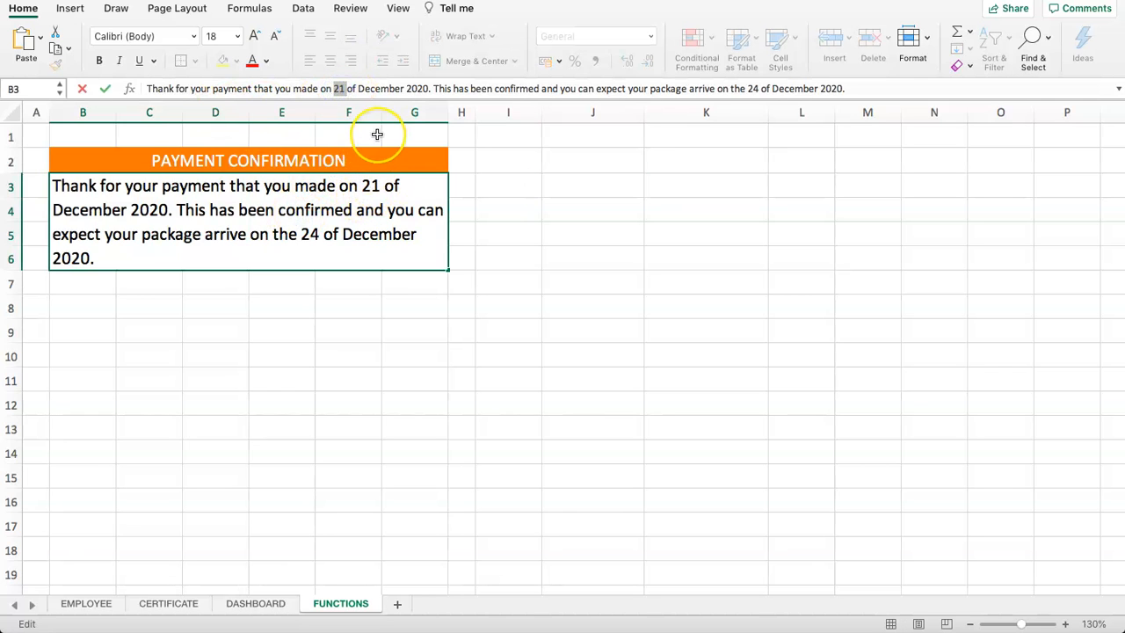
key(BackSpace)
text(DAYNUM)
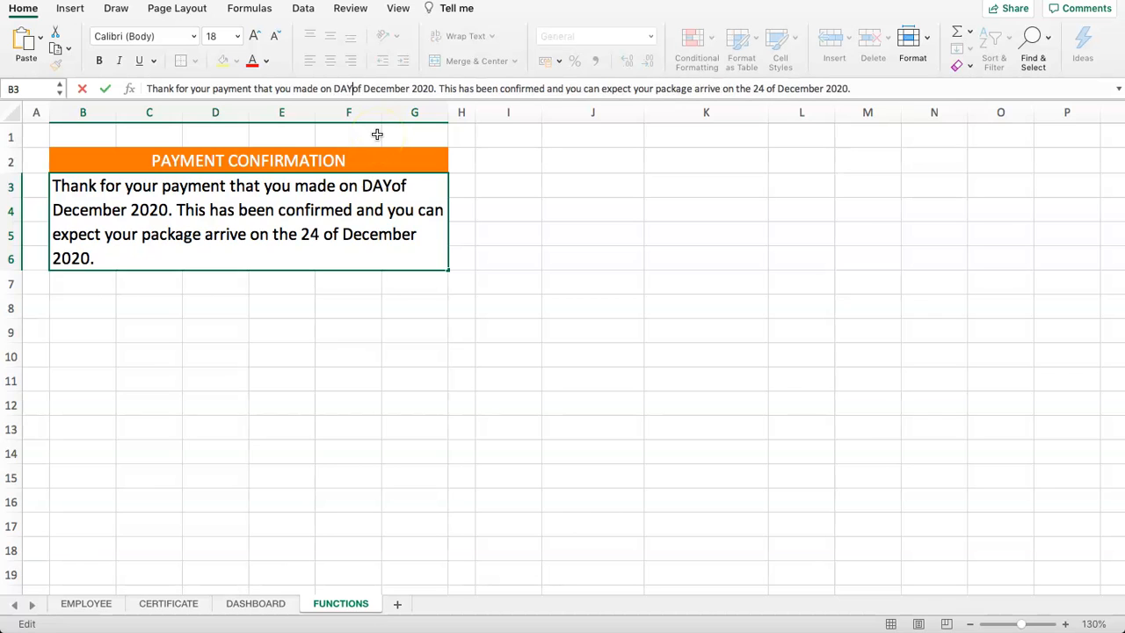
double_click(402, 89)
text(MONTH )
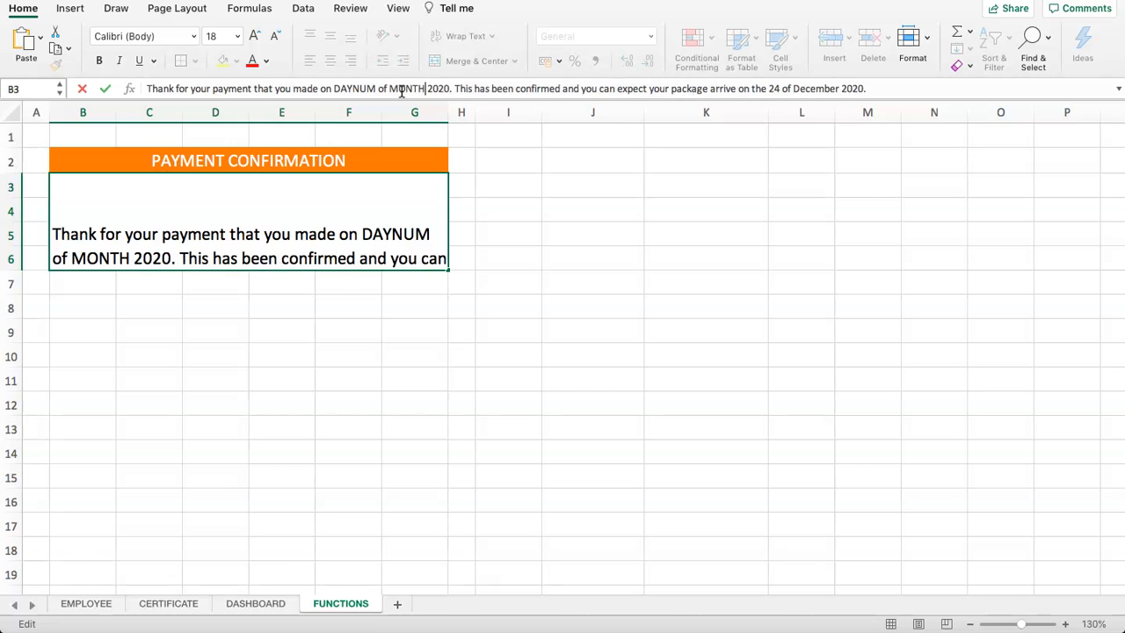
text(YEAR)
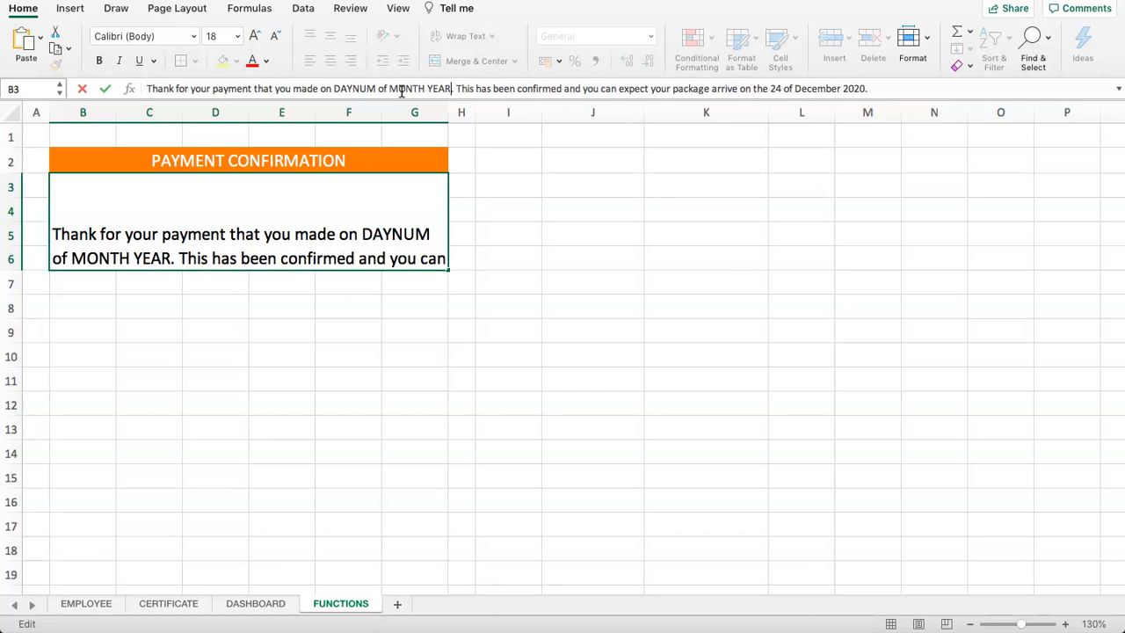
click(504, 241)
Replace the day number of the package arrival date in the B3 message with the placeholder DELIVERYDAY.
click(375, 222)
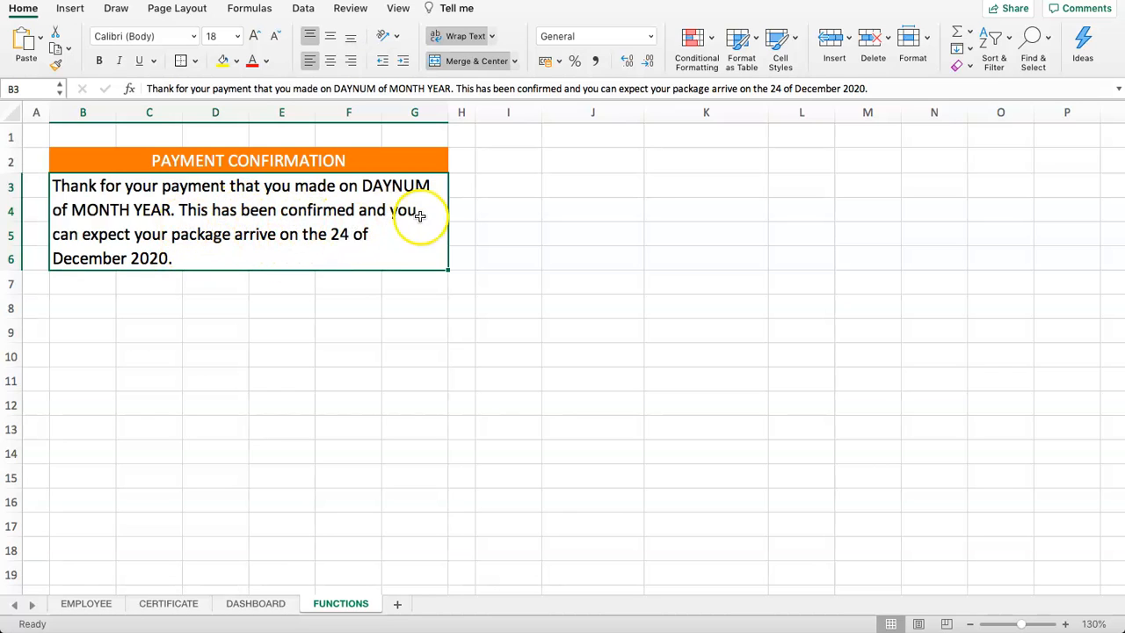
click(778, 88)
double_click(779, 89)
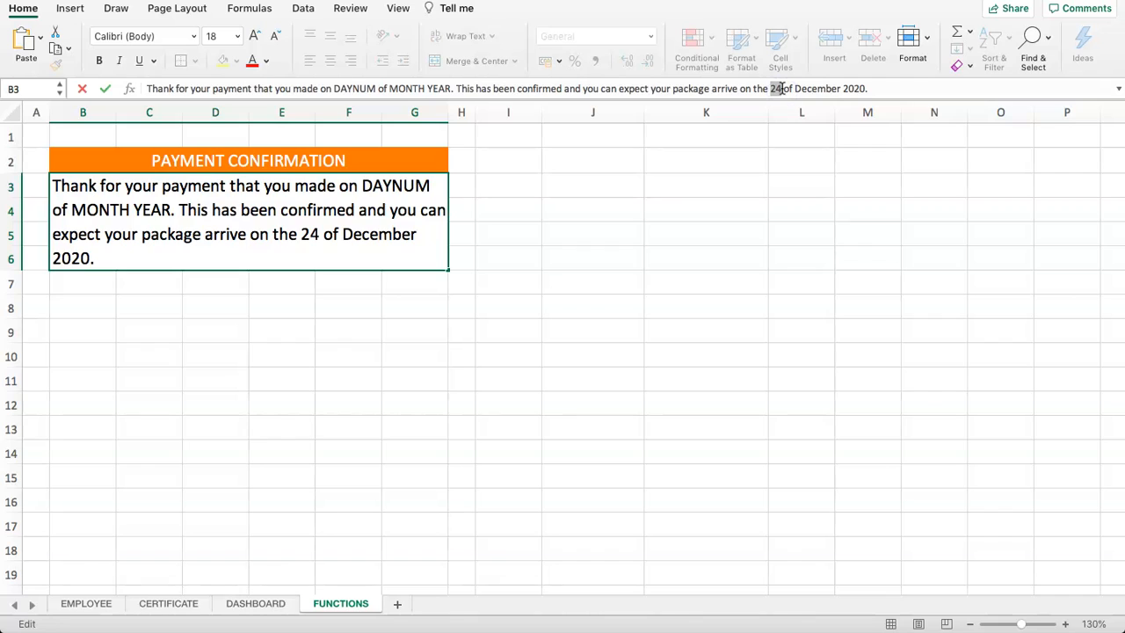
text(DELIVER)
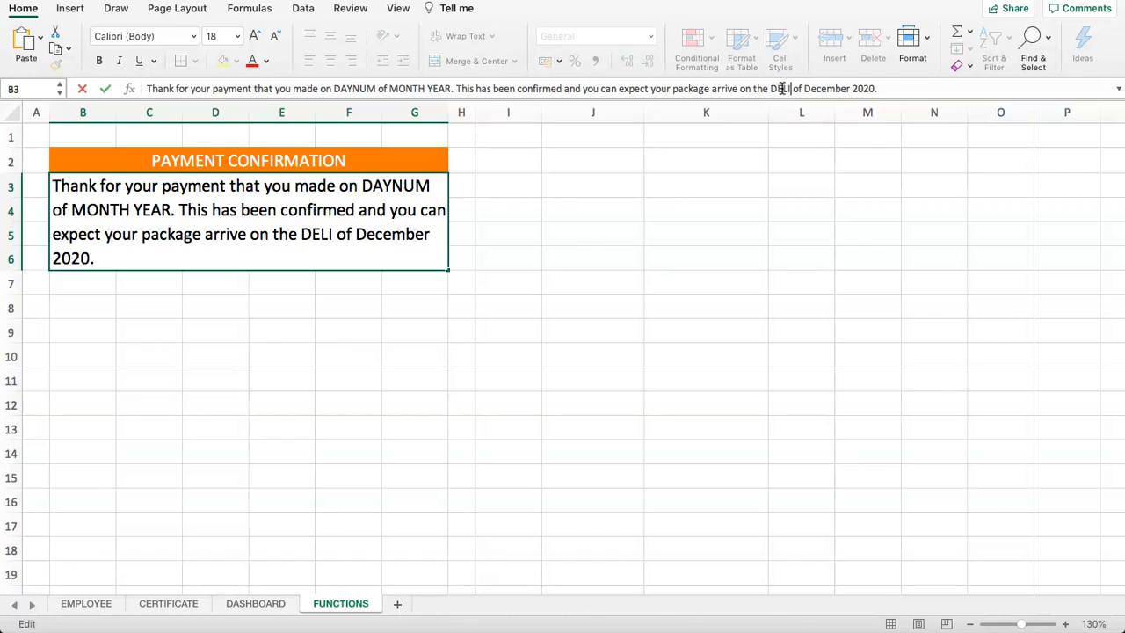
text(YDAT)
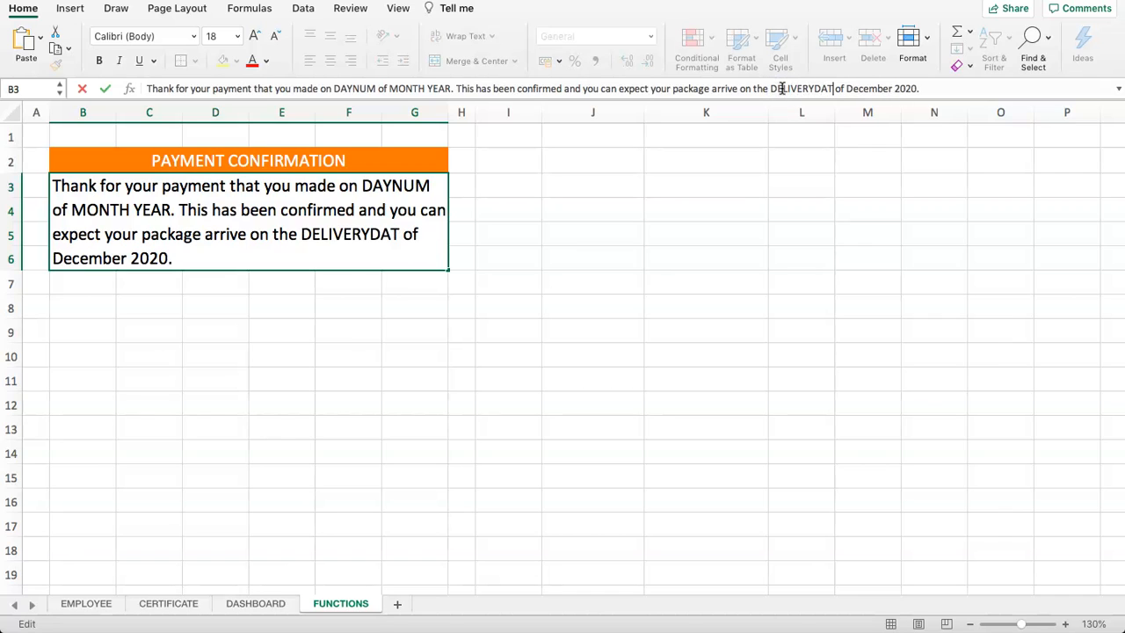
key(BackSpace)
text(T)
key(BackSpace)
text(Y)
Replace the arrival date's month and year in the B3 message with the placeholders DELMONTH and DELYEAR.
double_click(867, 89)
text(DEL)
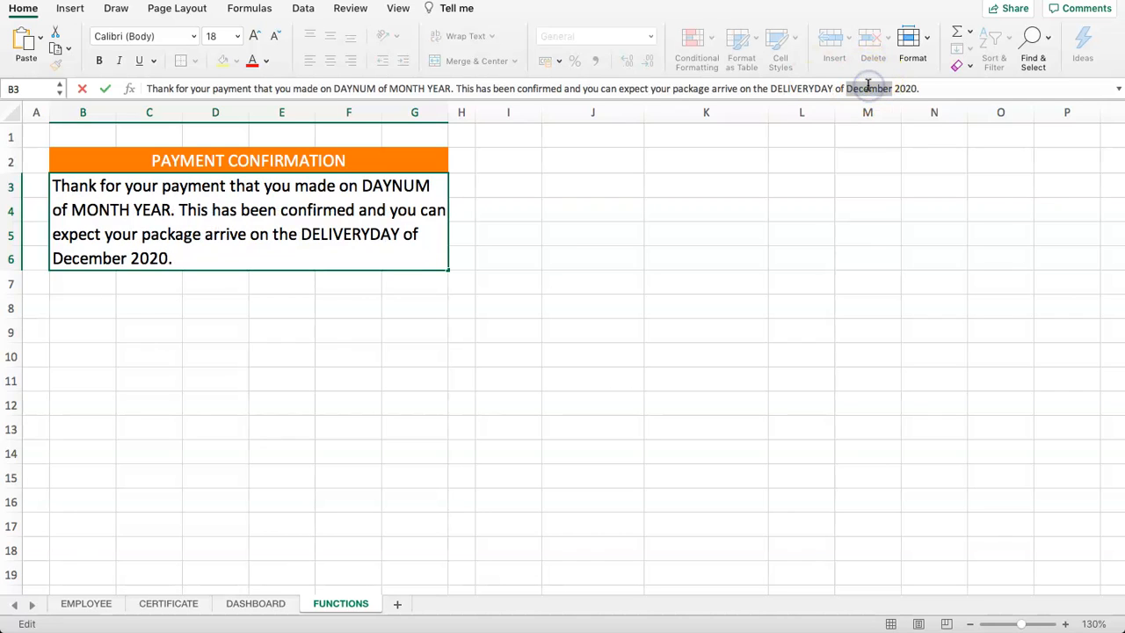
text(MONTH )
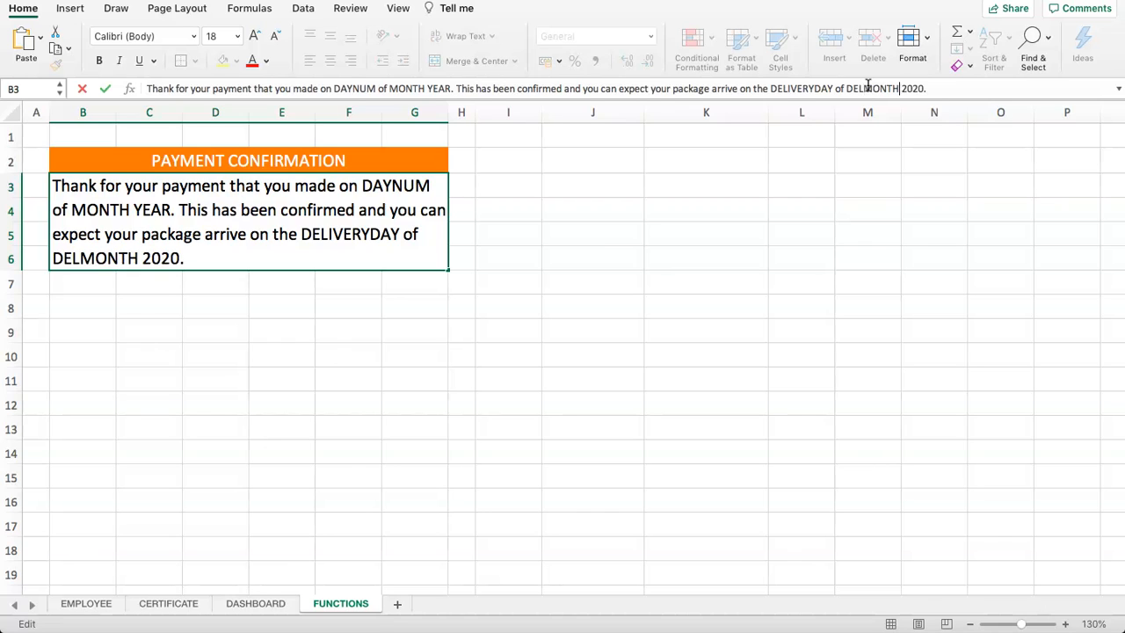
text(DEL)
text(YEAR)
key(Return)
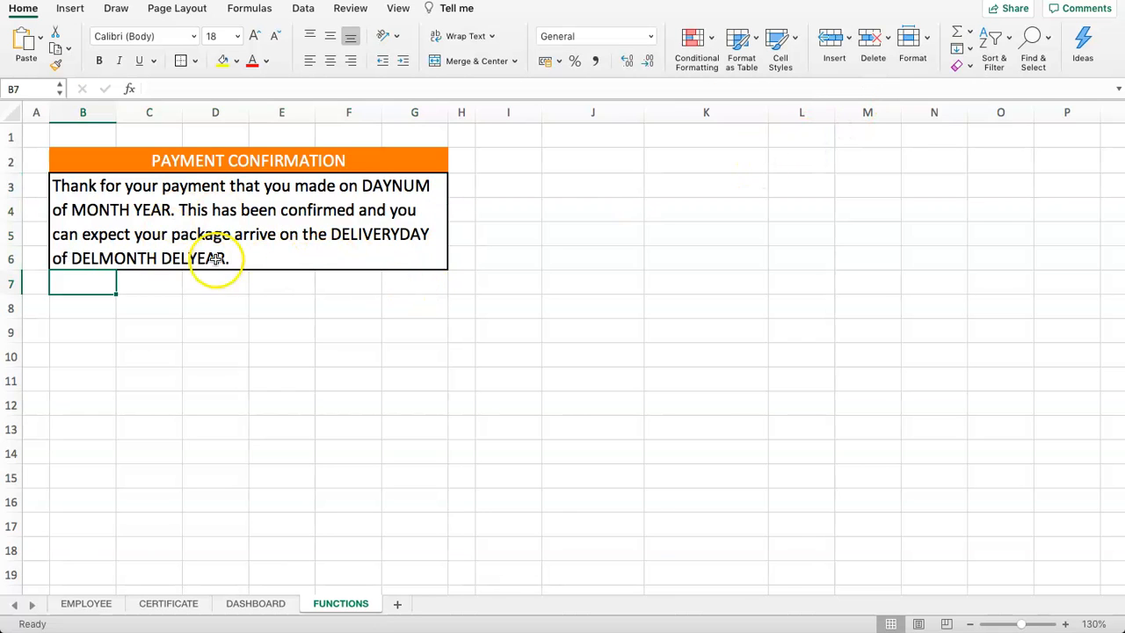
Enter the label ORDERDATE in cell J2.
click(582, 160)
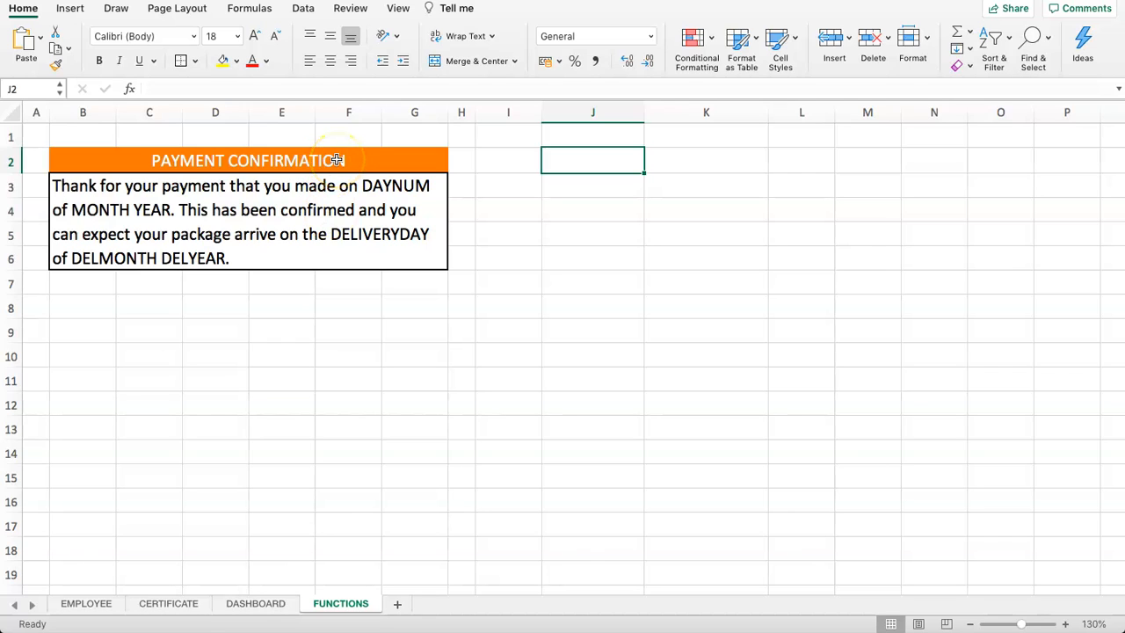
key(BackSpace)
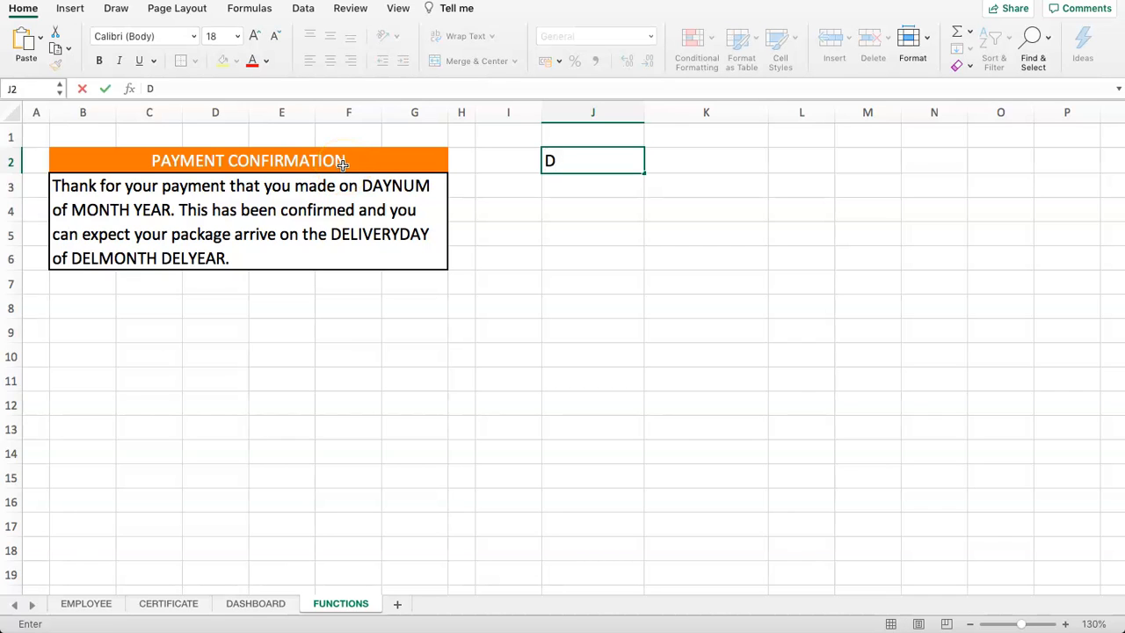
key(BackSpace)
text(ORDERDATE)
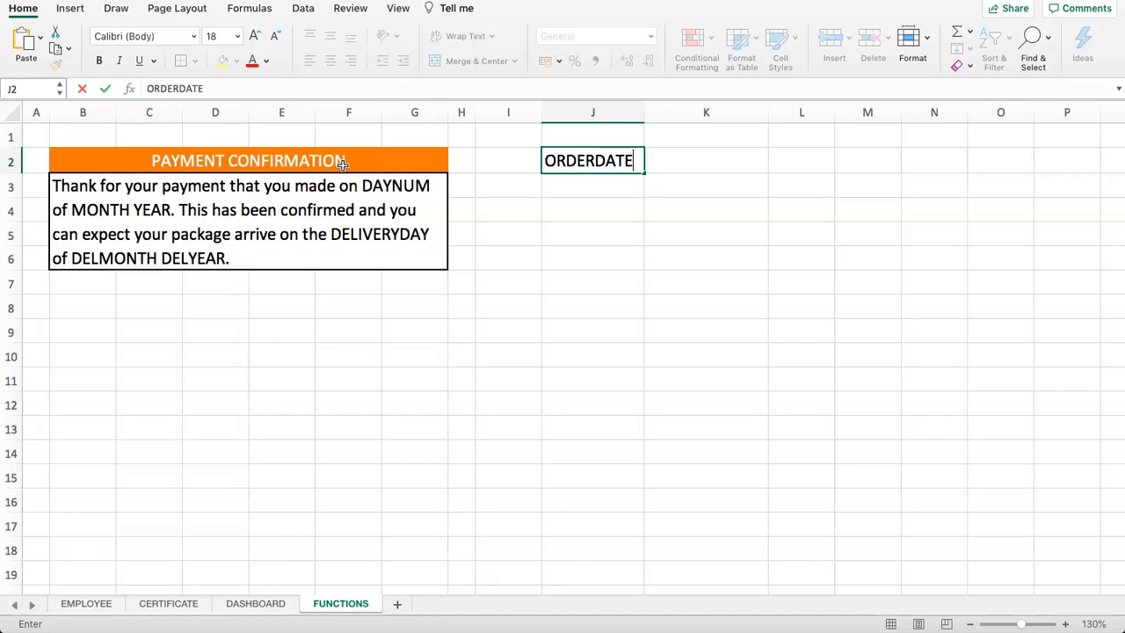
key(Return)
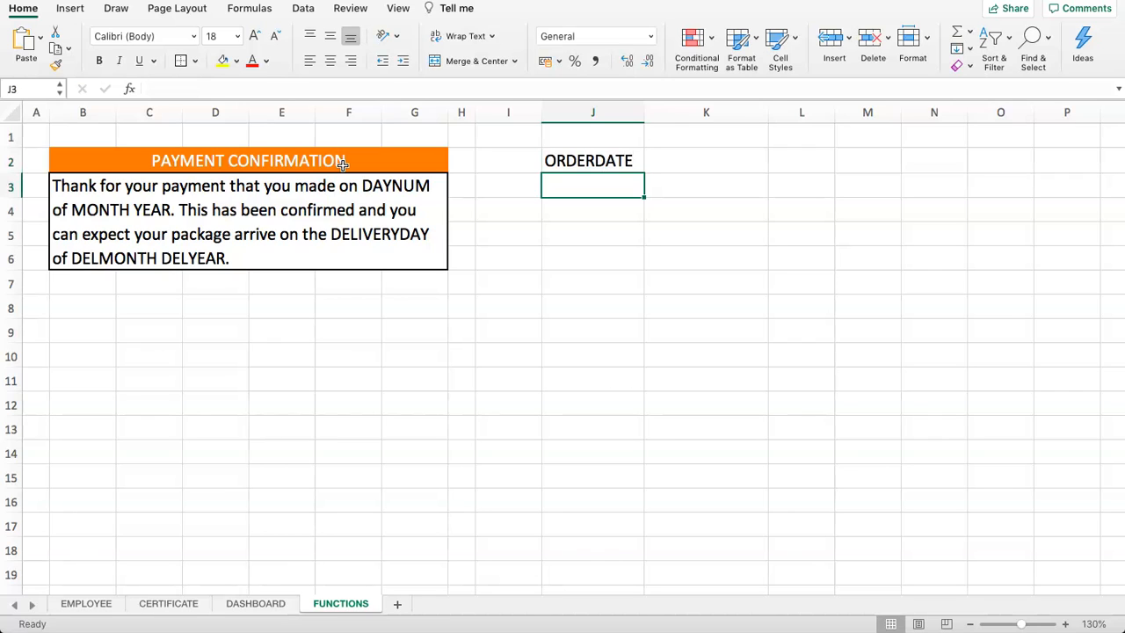
Enter the labels DAYNUM, MONTH and YEAR in cells J3 to J5.
key(Right)
key(Left)
text(DAYNUM)
key(Return)
text(MONTH)
key(Return)
text(YEAR)
key(Return)
Apply an outside border around the range J2:K5.
drag(578, 165, 713, 231)
click(183, 60)
click(705, 232)
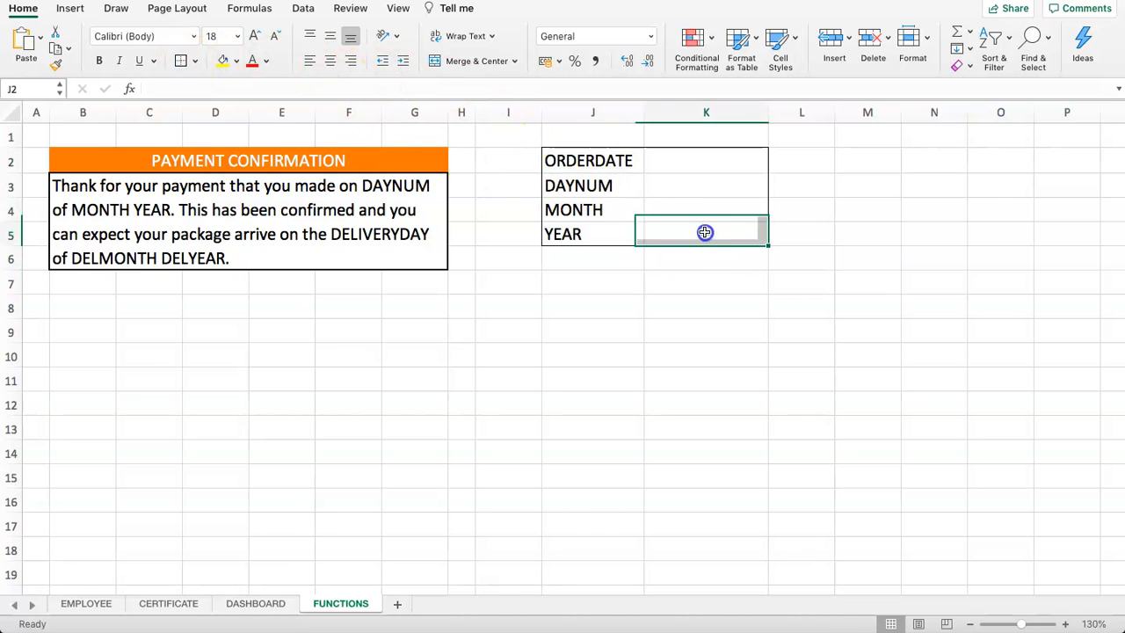
Enter the formula =TODAY() in K2 as the order date.
click(673, 167)
text(=)
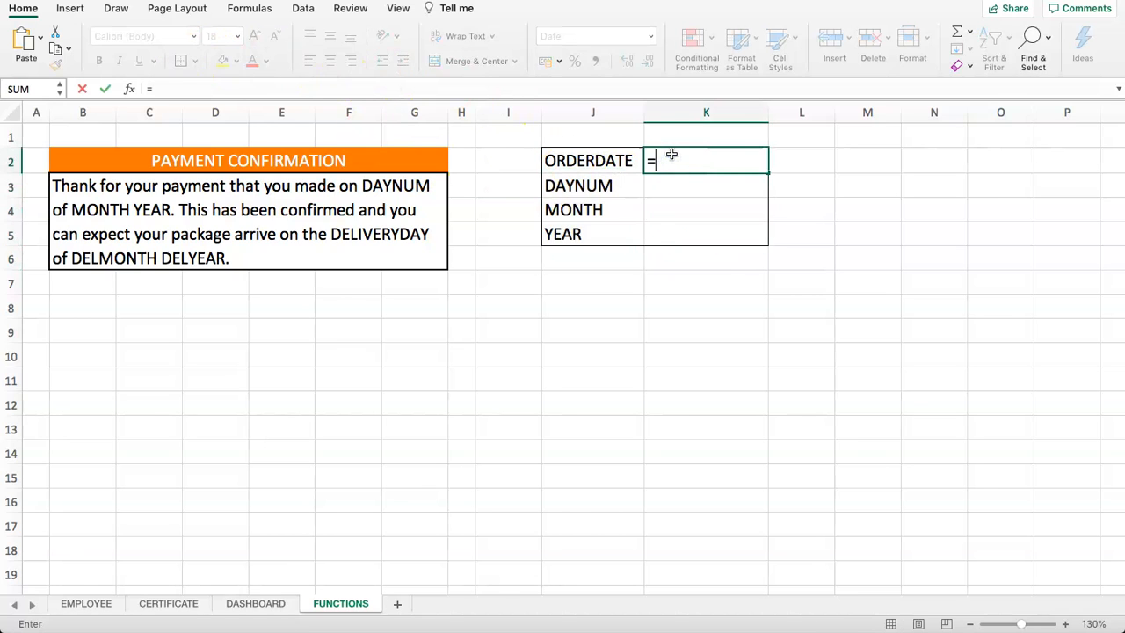
text(TODAU)
key(BackSpace)
text(Y())
key(Return)
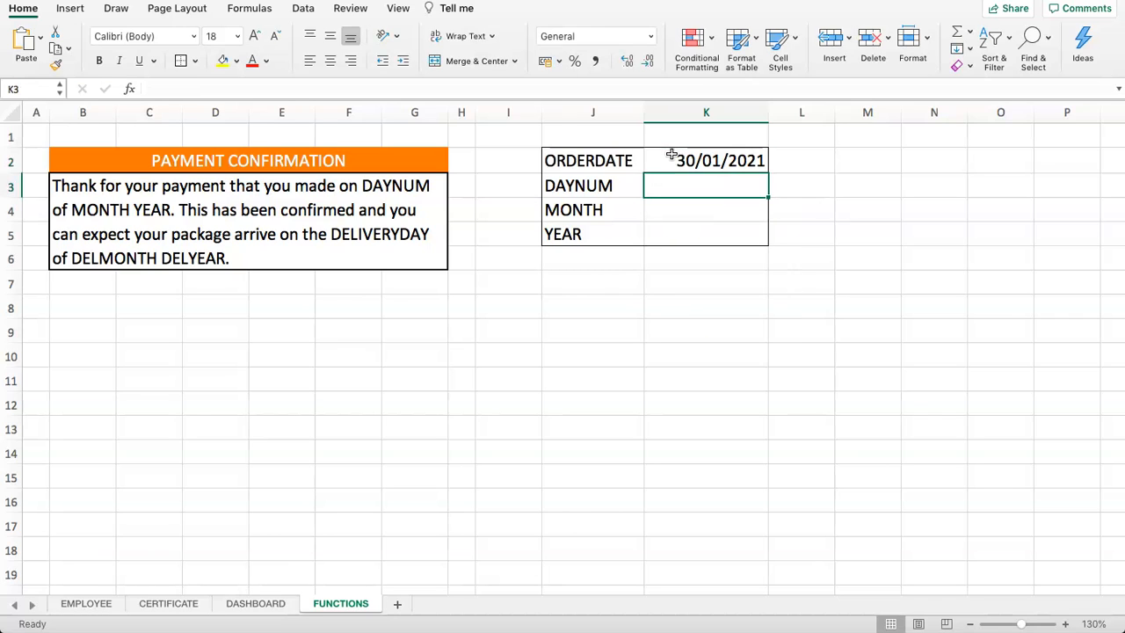
drag(688, 158, 703, 238)
click(691, 180)
drag(572, 191, 723, 194)
click(672, 191)
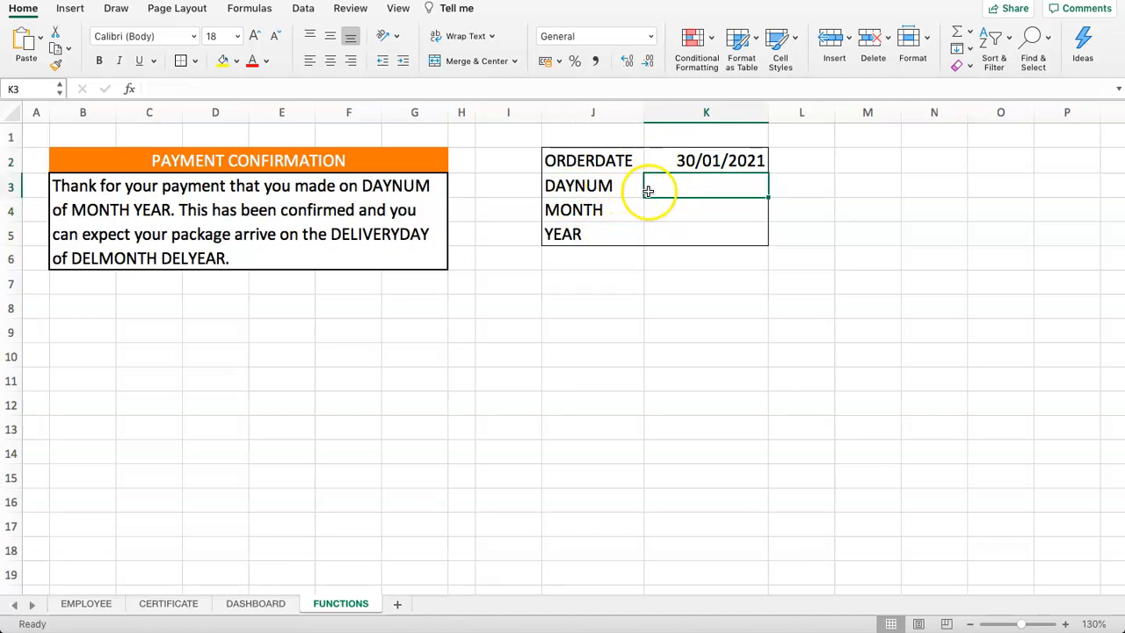
click(683, 159)
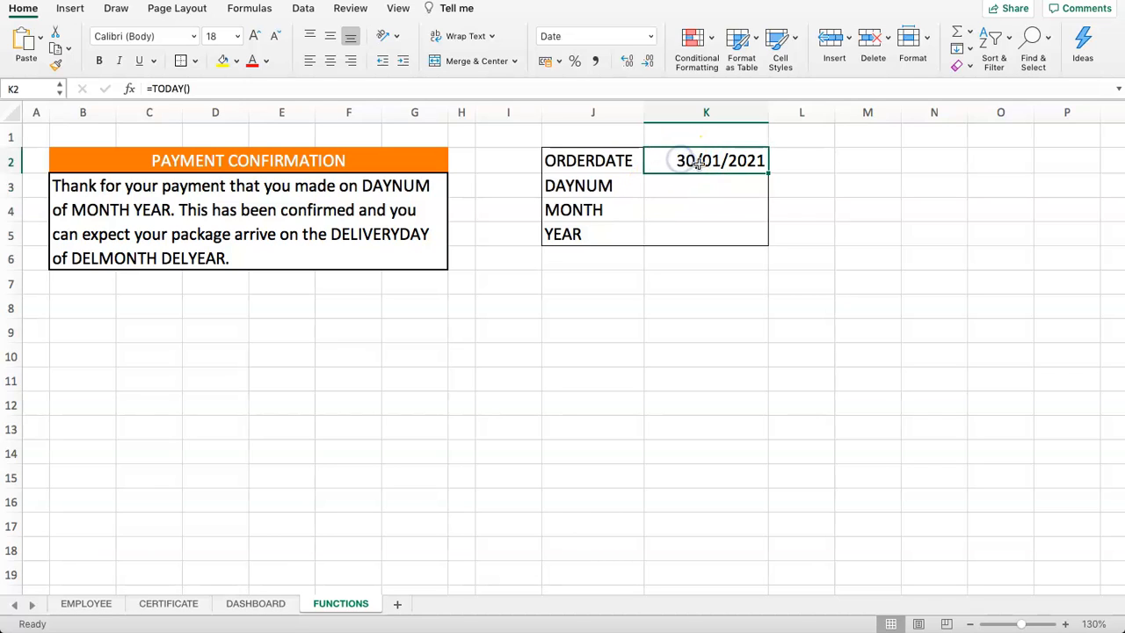
Enter a DAY formula in K3 that extracts the day number from the order date in K2.
click(690, 185)
text(=DAY()
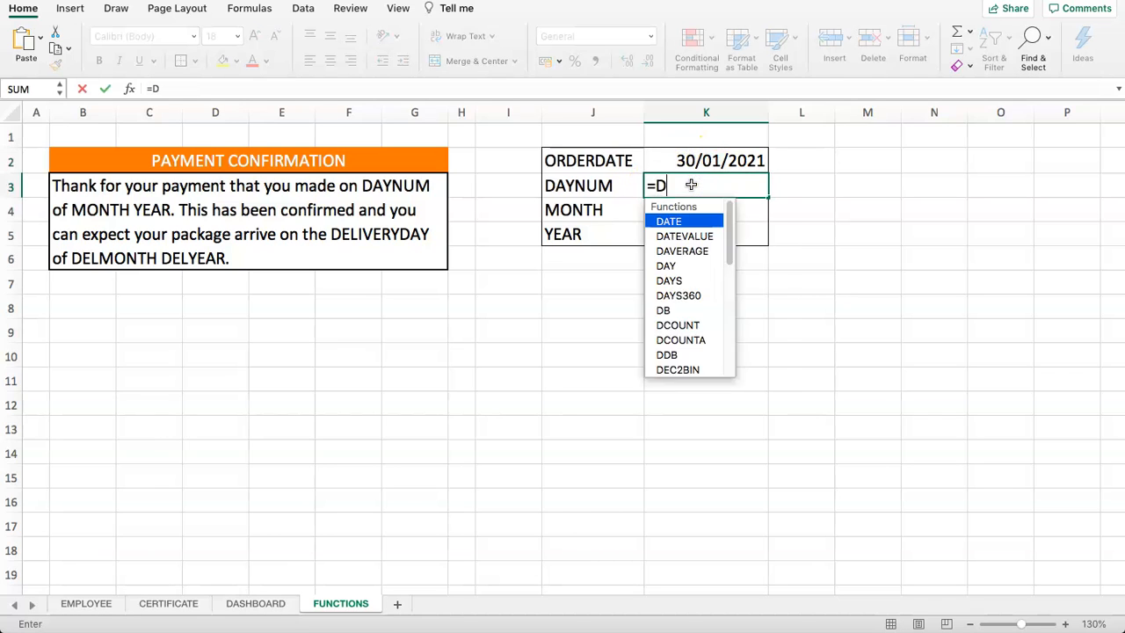
click(703, 159)
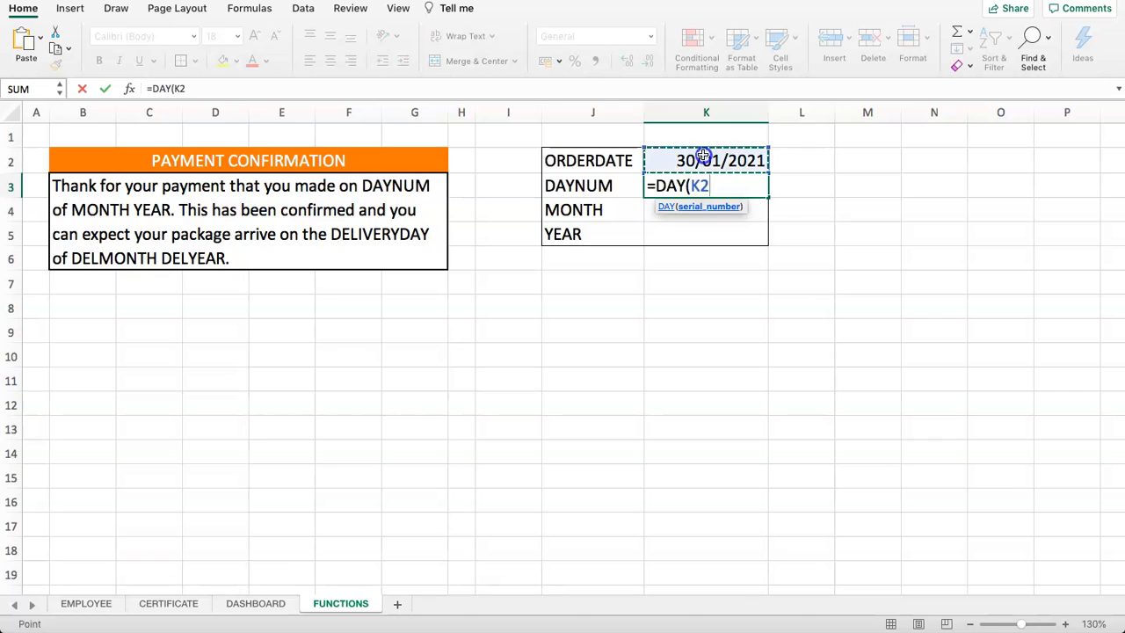
key(Return)
Enter the formula =MONTH(K2) in K4 to extract the month from the order date.
click(723, 206)
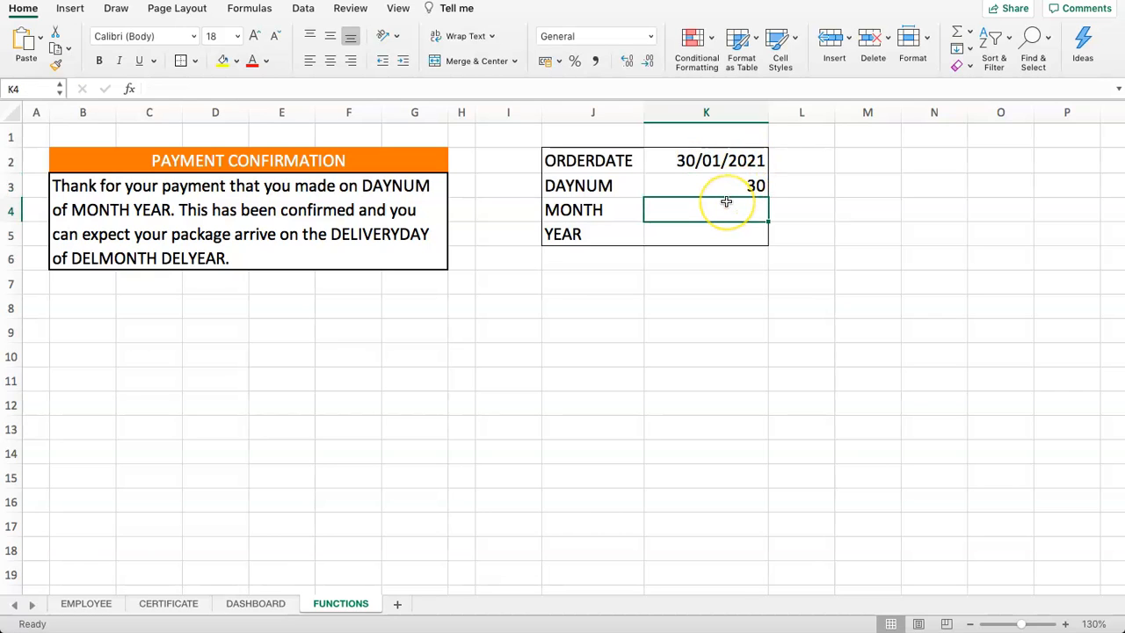
text(=)
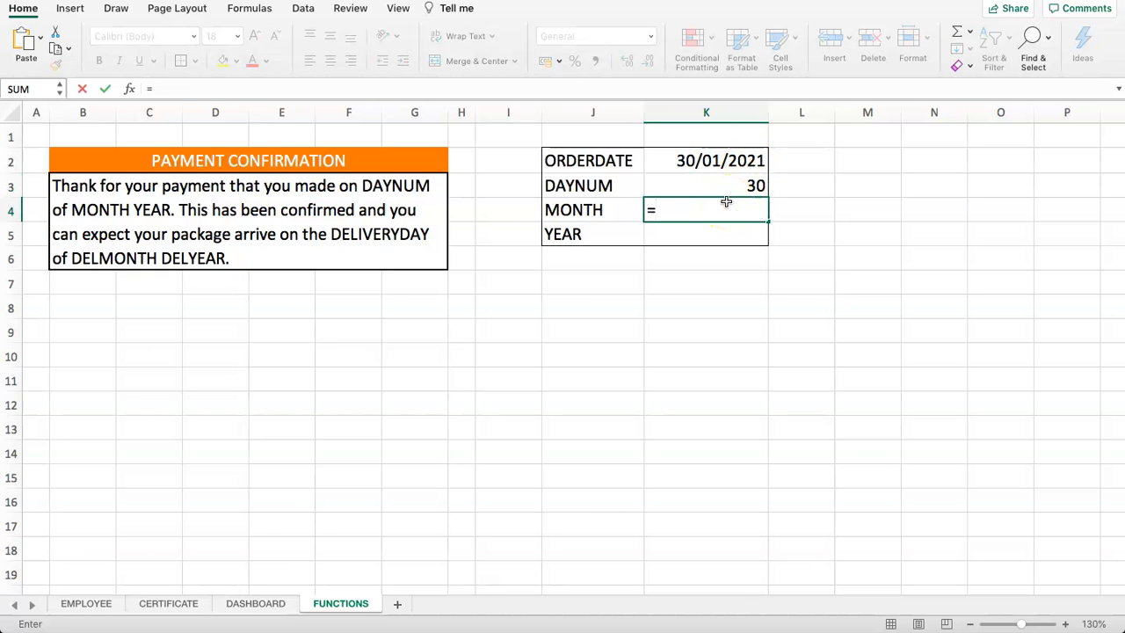
text(MONTH)
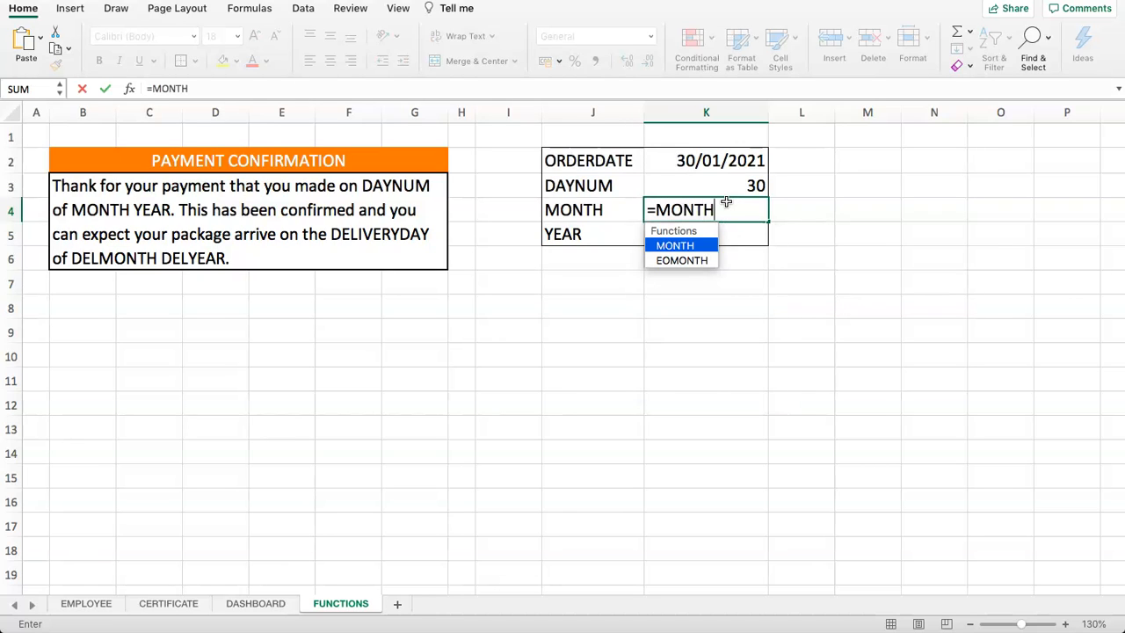
text(()
click(716, 162)
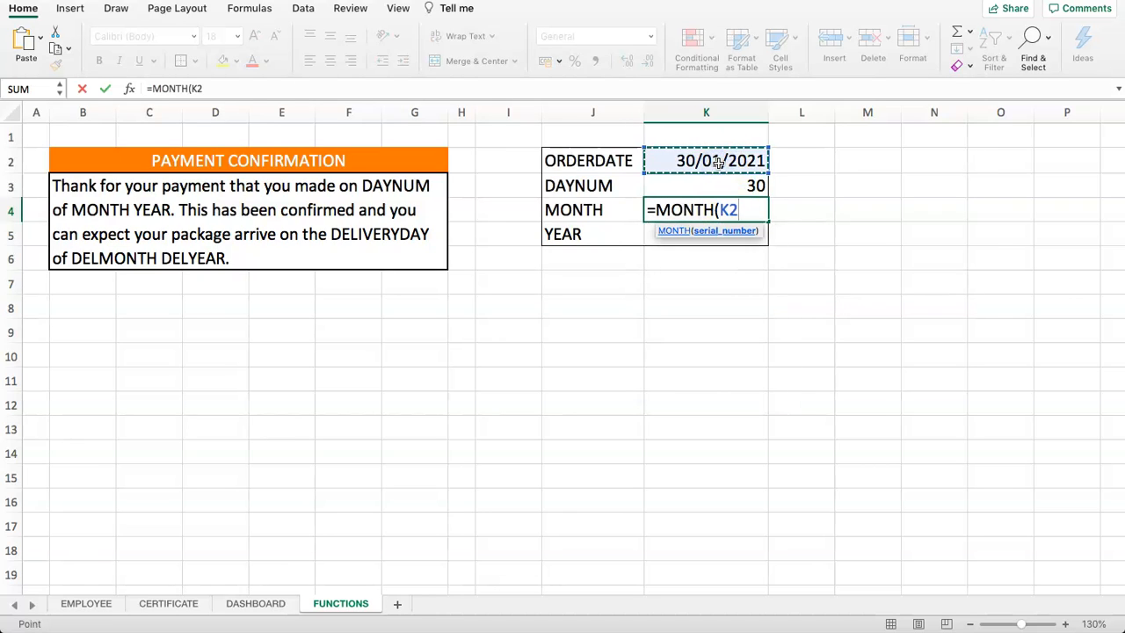
text())
key(Return)
Enter a YEAR formula in K5 that extracts the year from the order date in K2.
click(705, 226)
text(=YEAR()
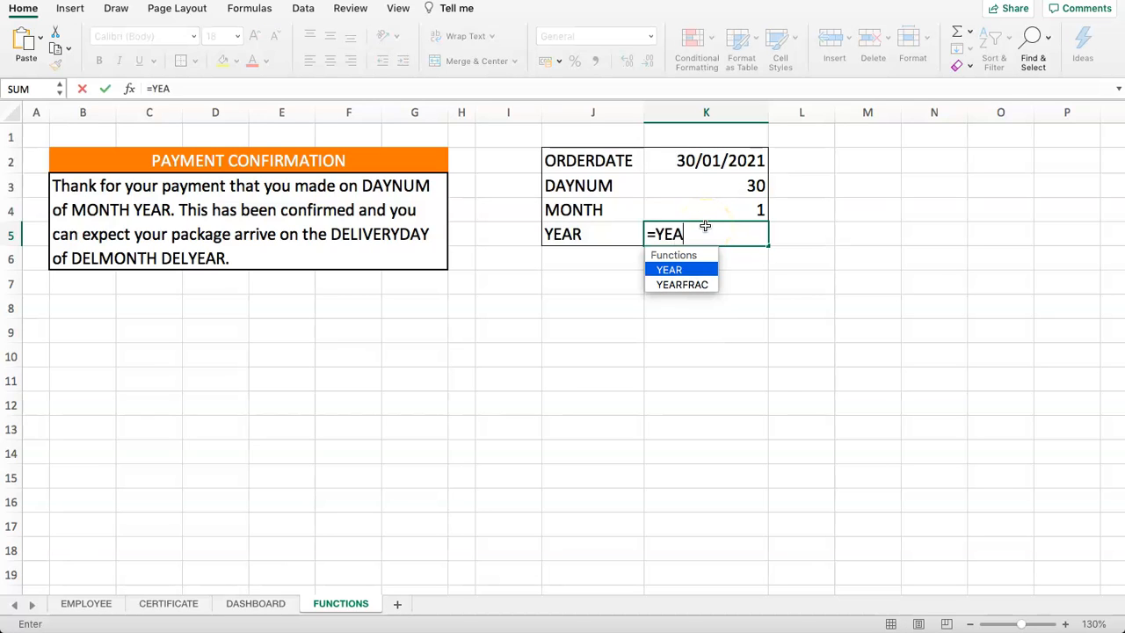
click(702, 166)
key(Return)
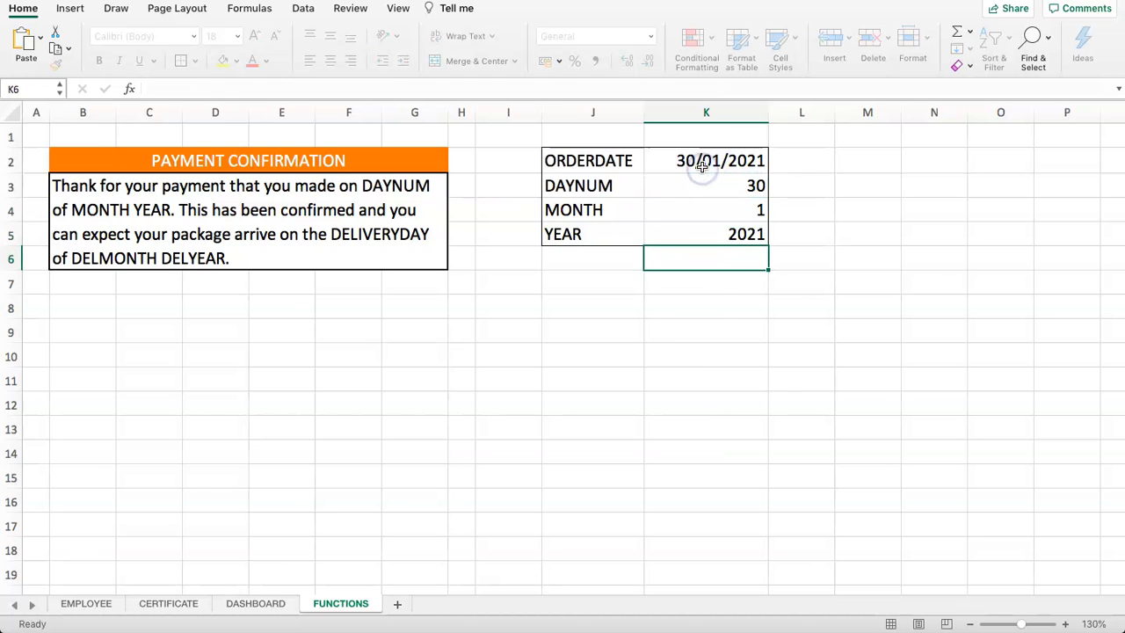
Open the full number format settings for the month cell K4 and choose the Custom category.
click(706, 212)
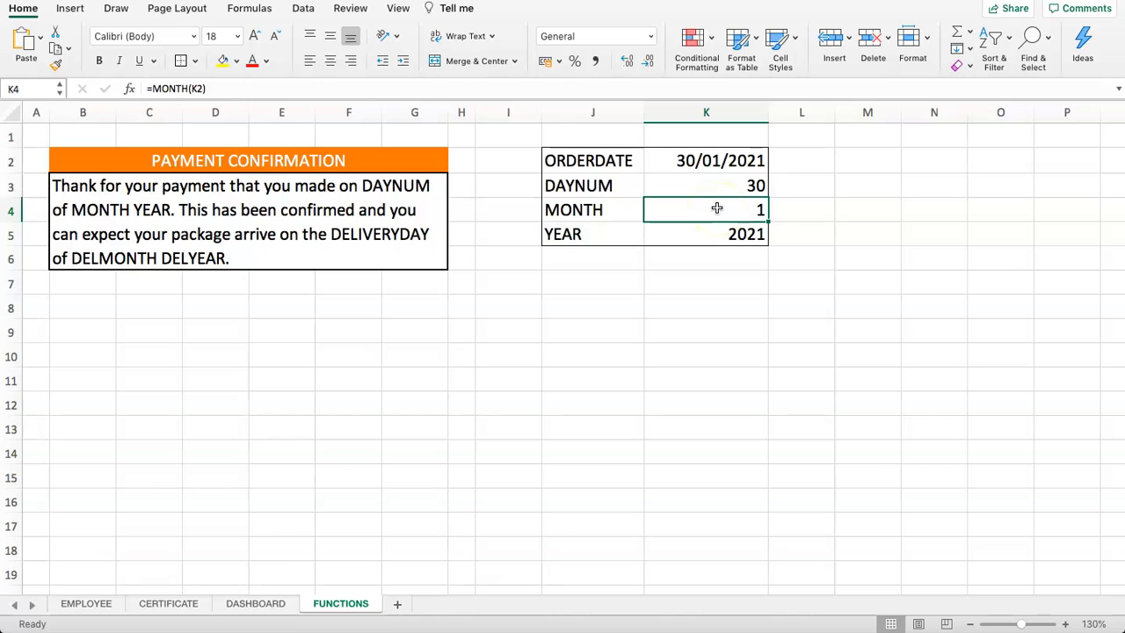
click(650, 36)
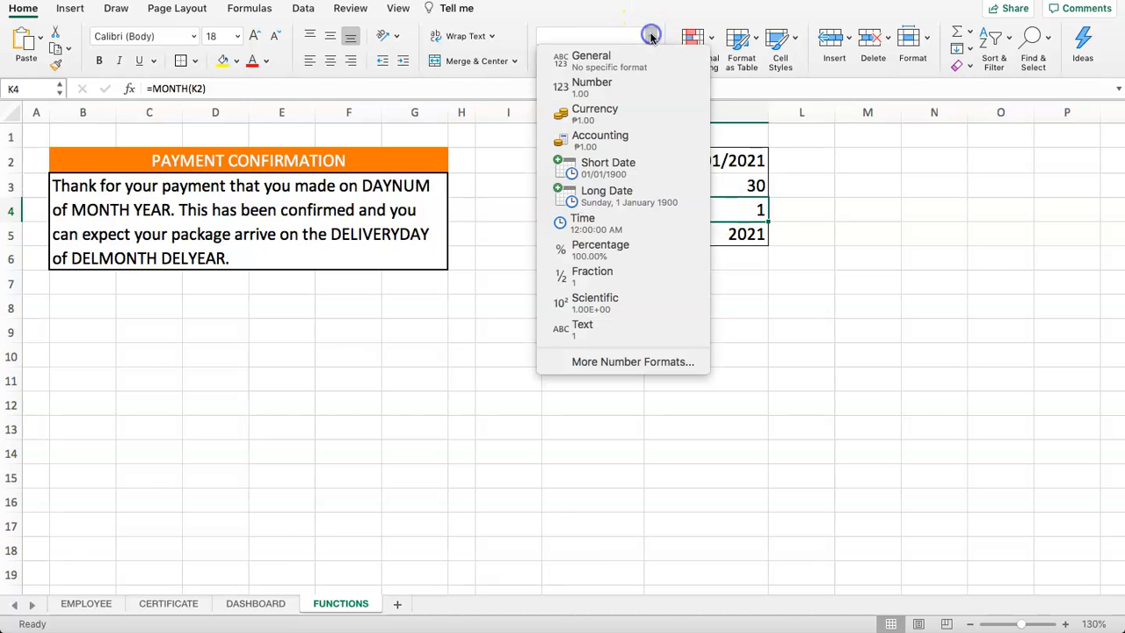
click(603, 363)
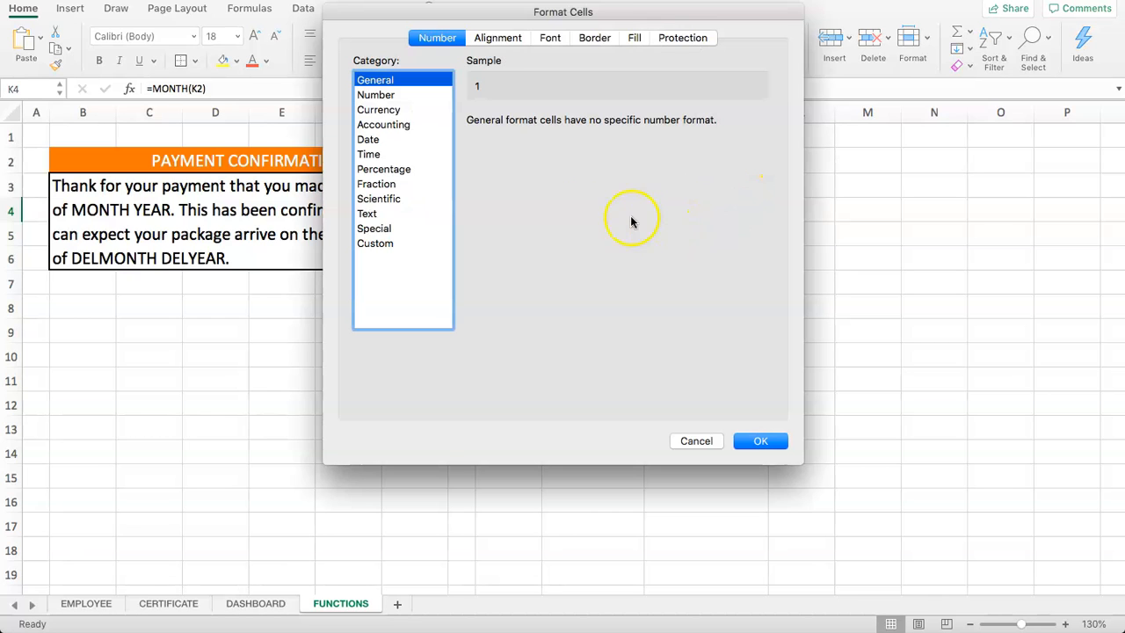
click(369, 139)
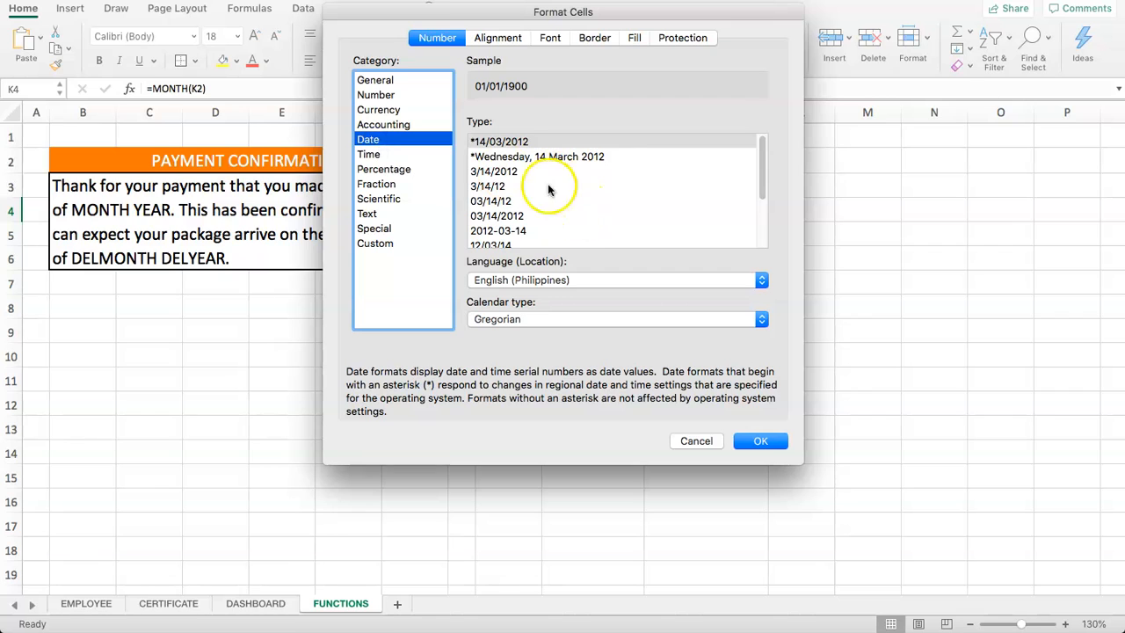
drag(764, 171, 761, 213)
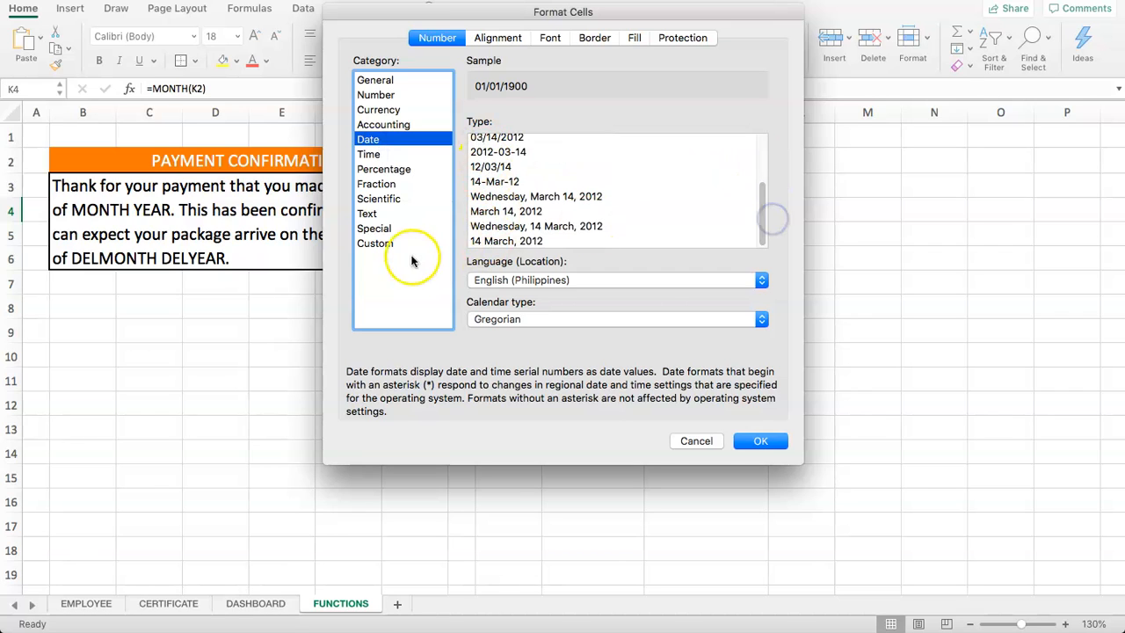
click(381, 248)
click(374, 228)
click(376, 244)
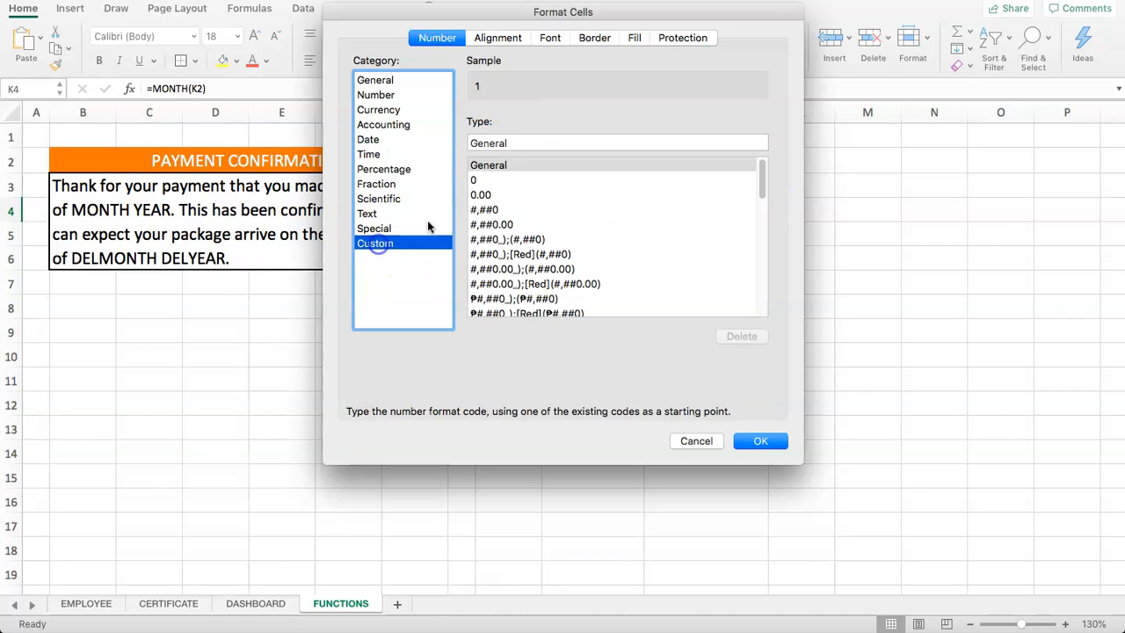
click(377, 228)
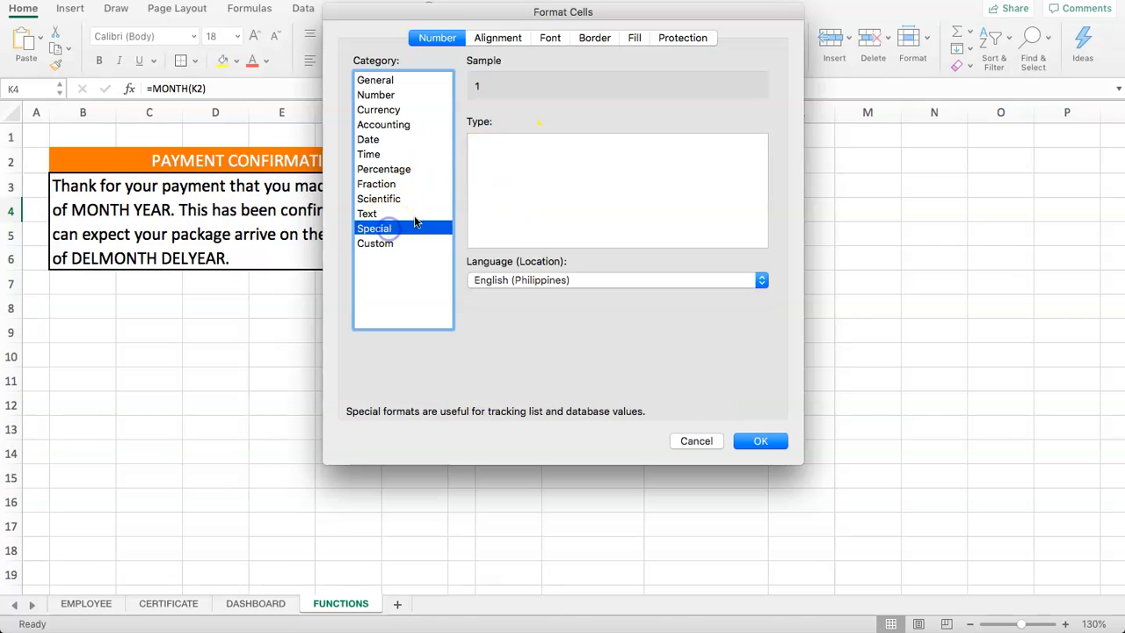
click(376, 243)
Apply the custom number format code MMMM to K4 so the month shows as its full name.
click(470, 143)
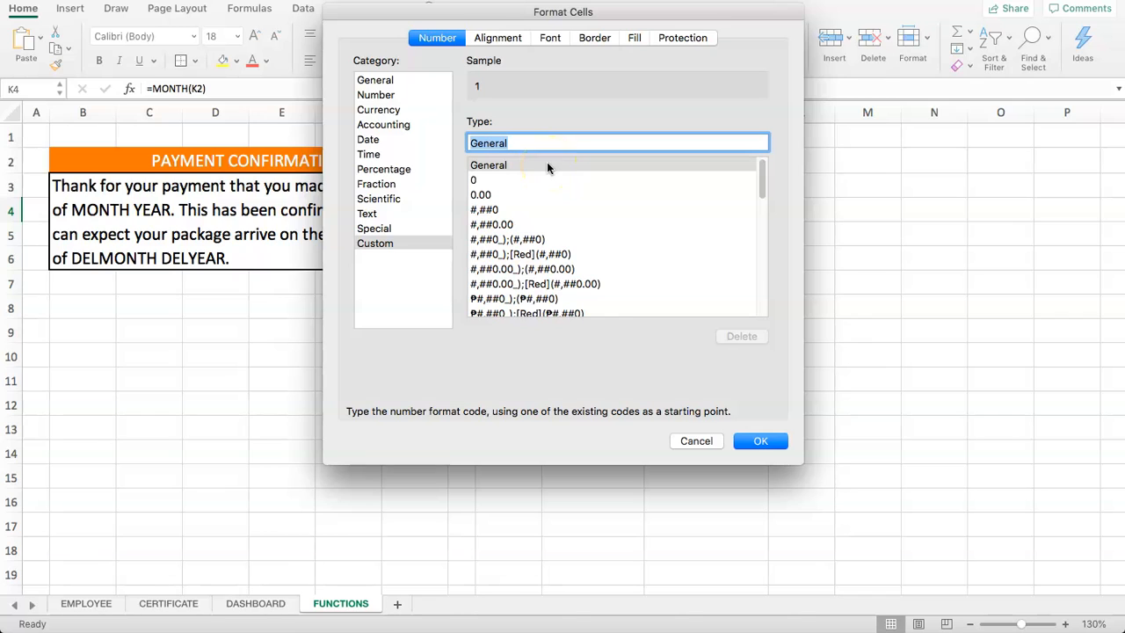
text(MMMM)
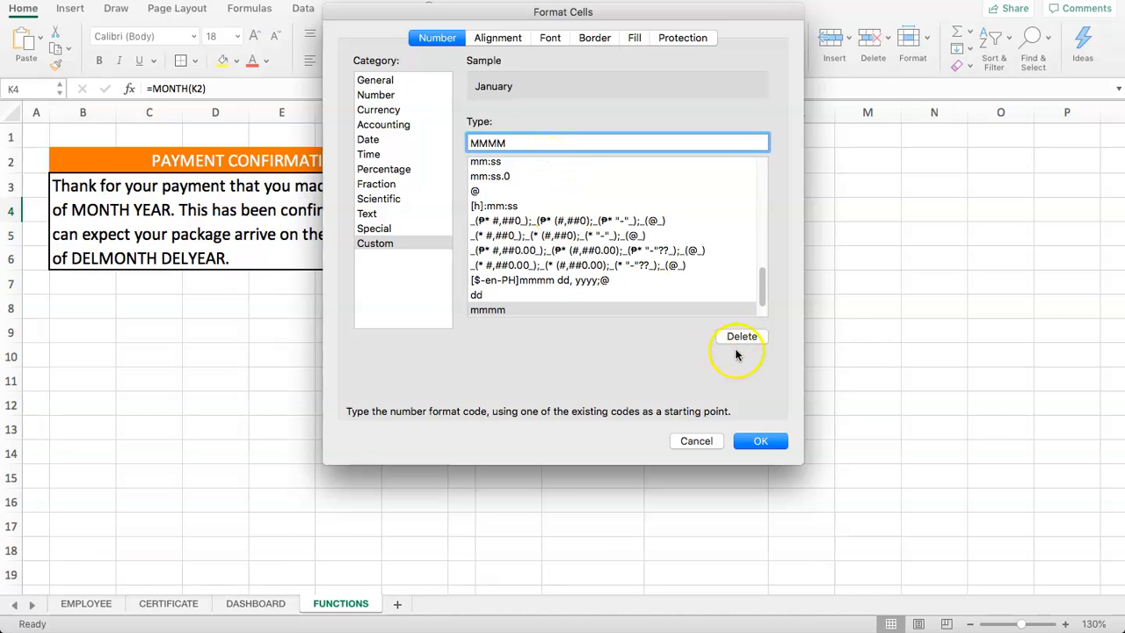
key(BackSpace)
key(BackSpace)
key(BackSpace)
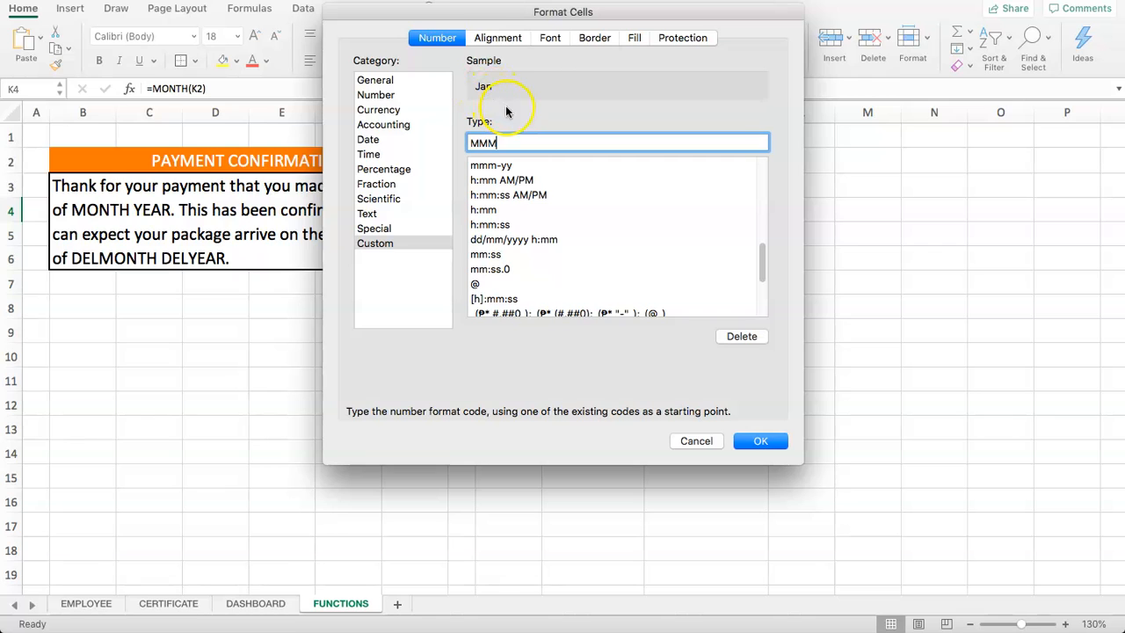
text(M)
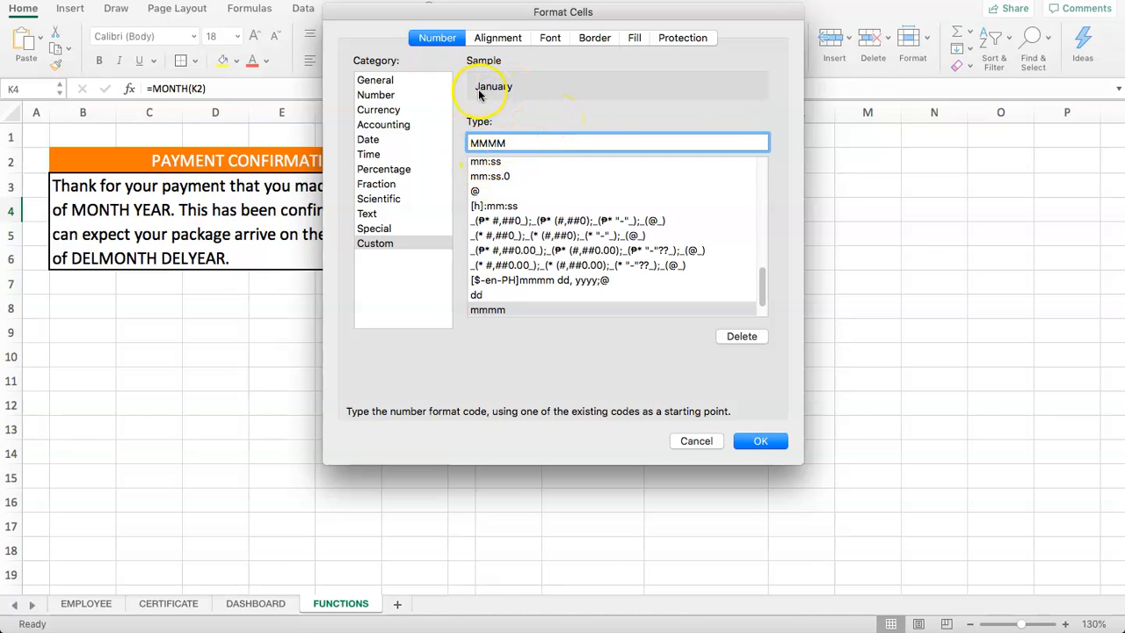
click(760, 441)
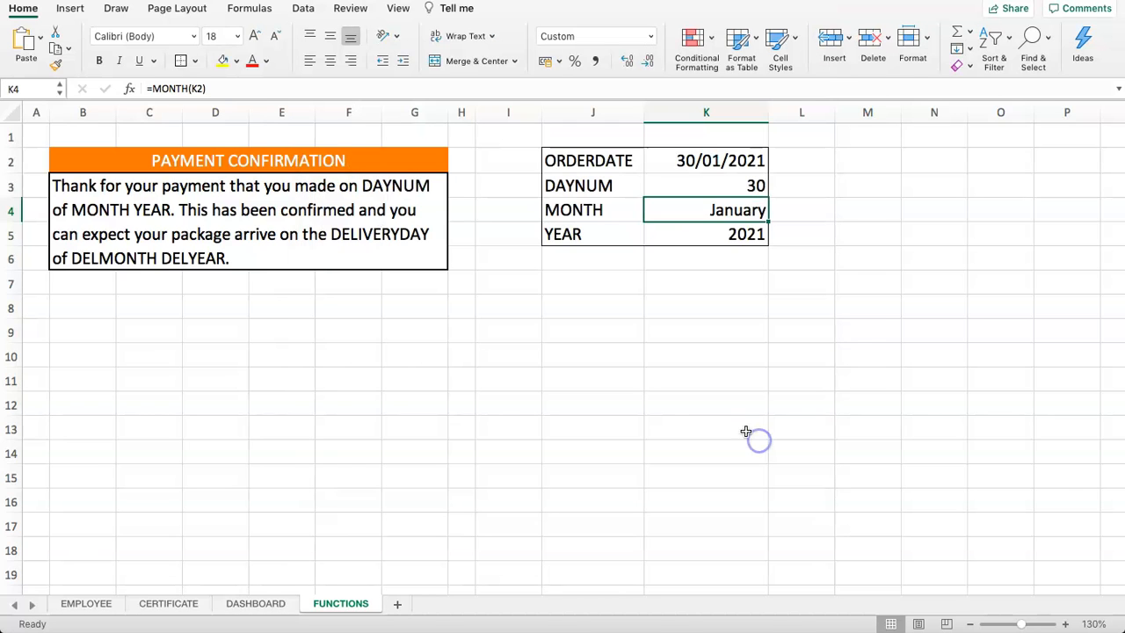
Fill the label cells J2:J5 with the orange theme color used by the PAYMENT CONFIRMATION header.
click(716, 191)
drag(626, 158, 599, 222)
click(608, 225)
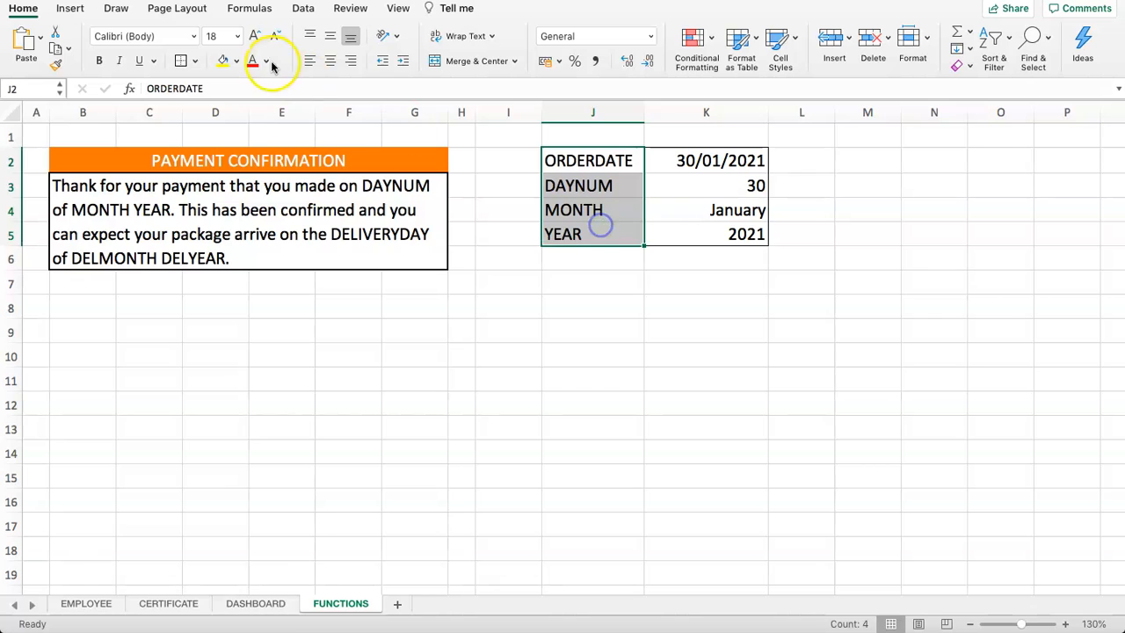
click(236, 61)
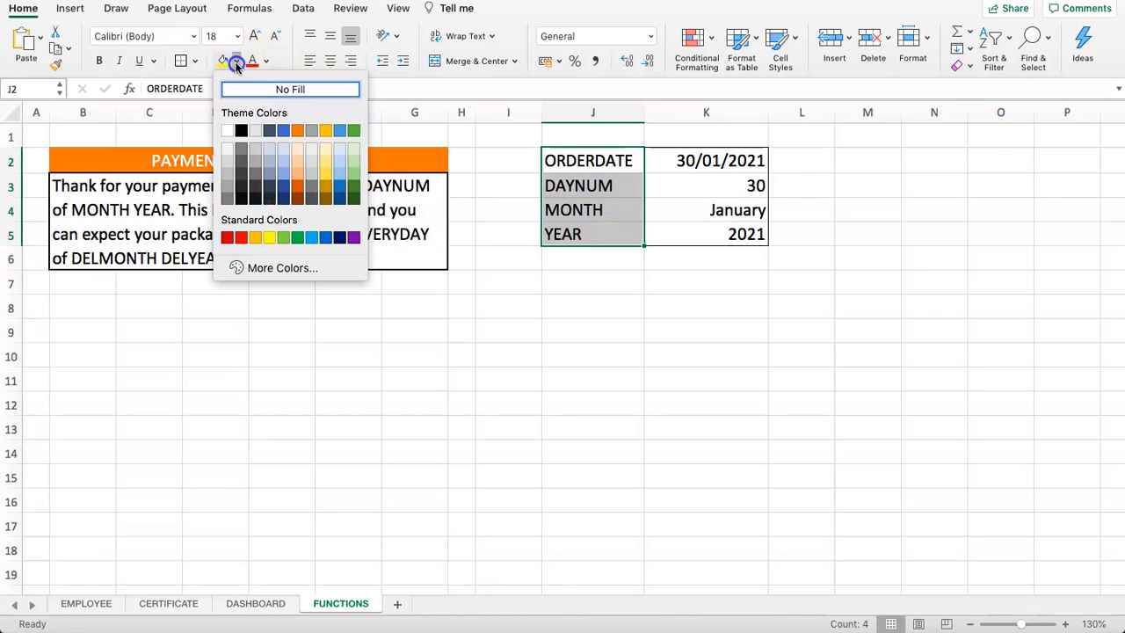
click(296, 132)
click(532, 244)
Copy the formatting of the order date table J2:K5 onto the block J7:K10 with Format Painter.
drag(598, 163, 714, 234)
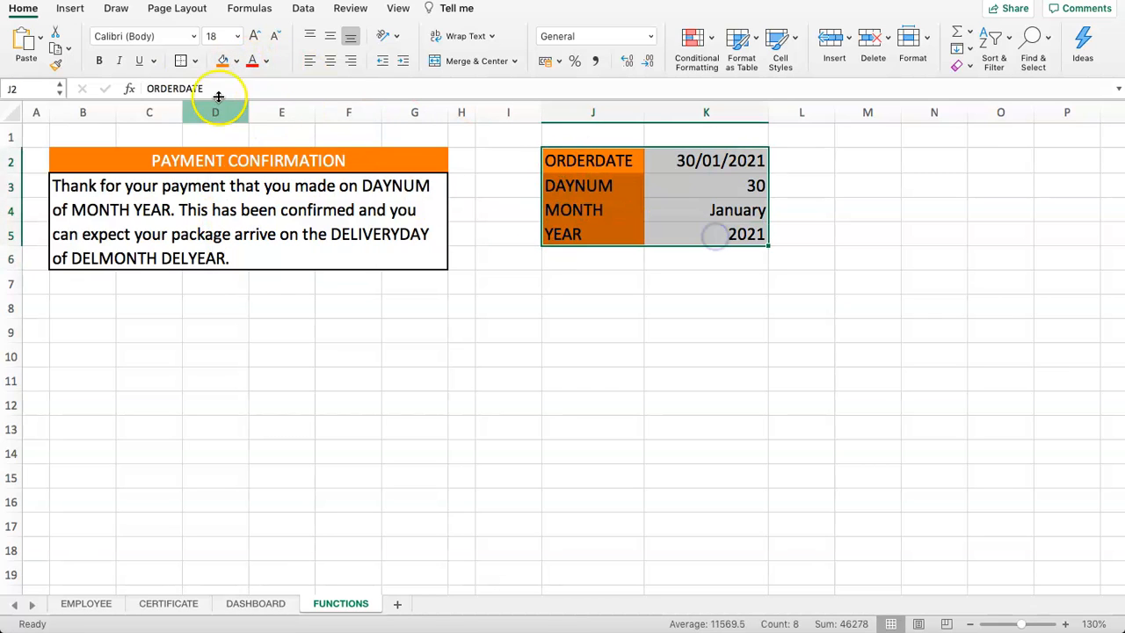
click(55, 63)
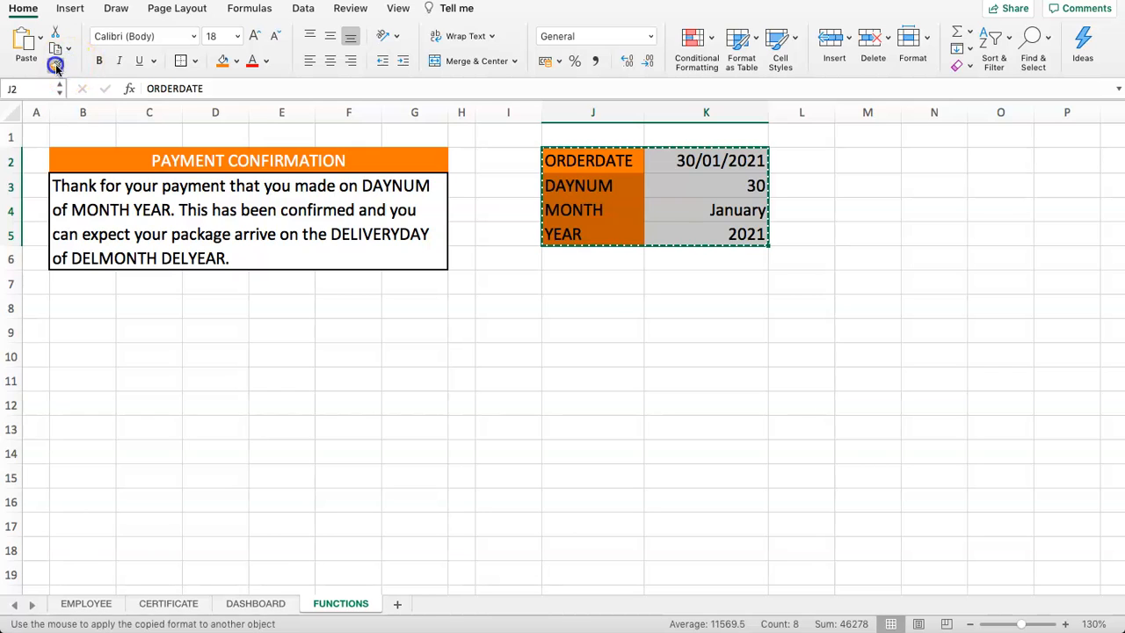
click(579, 285)
click(519, 428)
click(655, 278)
click(594, 279)
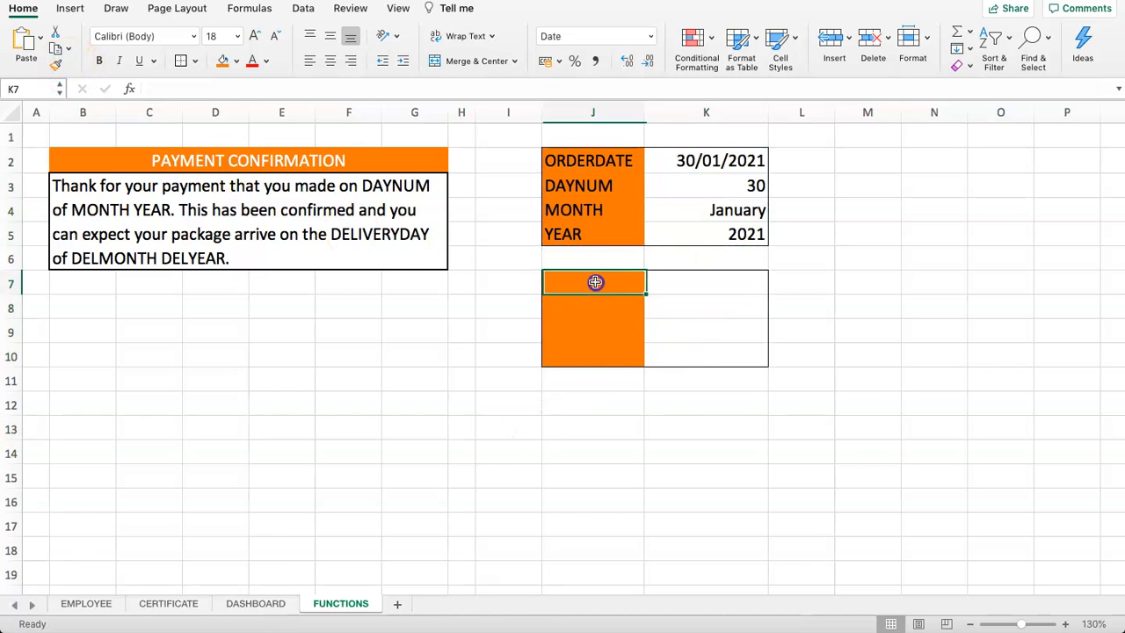
Enter the label "Delivery Date" in J7.
click(613, 161)
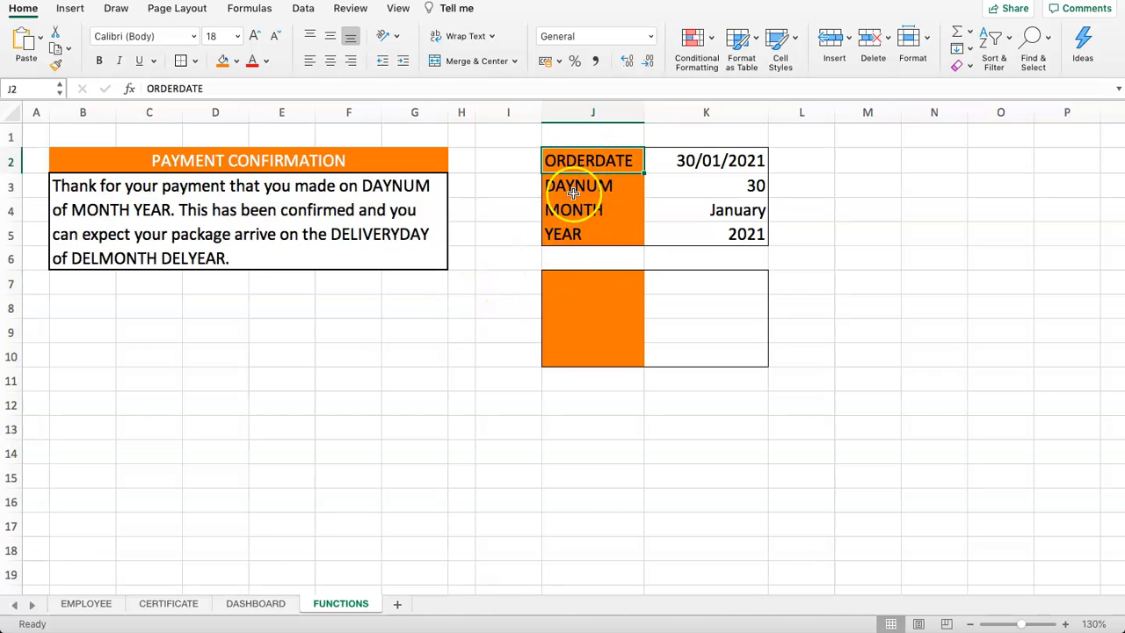
click(560, 281)
text(Delivery Date)
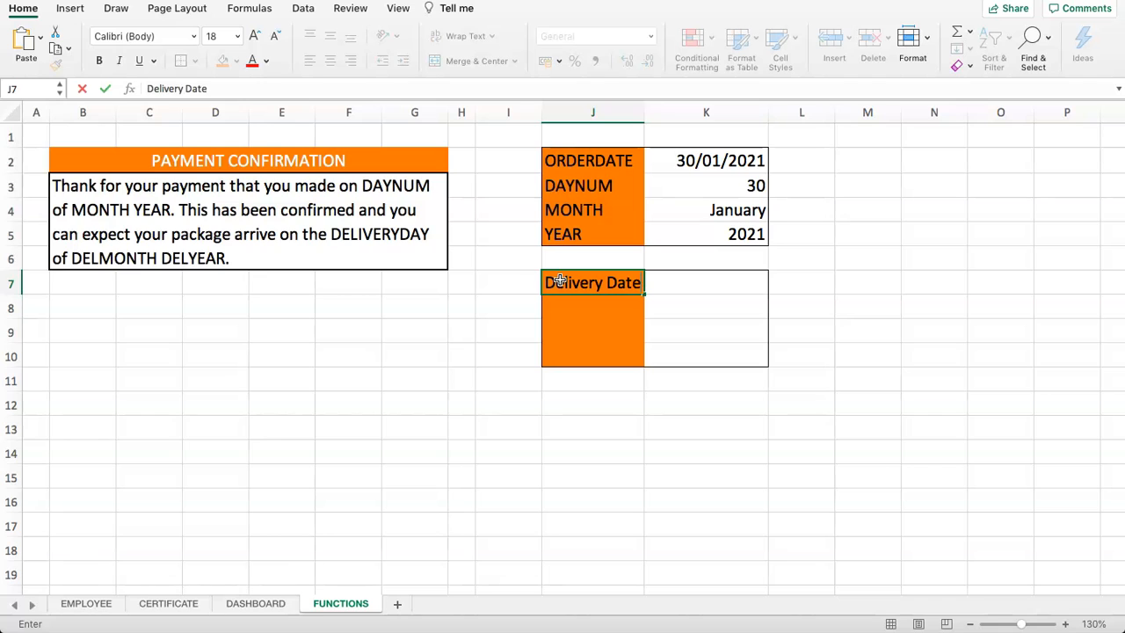
key(Return)
Enter the formula =K2+3 in K7 to set the delivery date three days after the order date.
key(Right)
key(Up)
text(=)
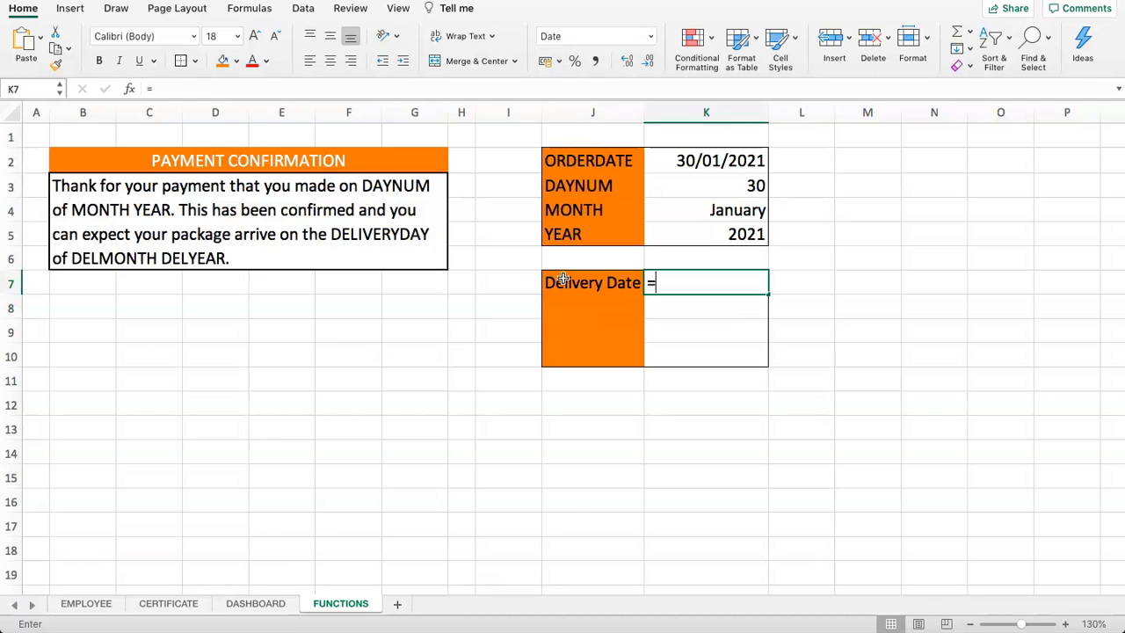
click(699, 151)
text(+3)
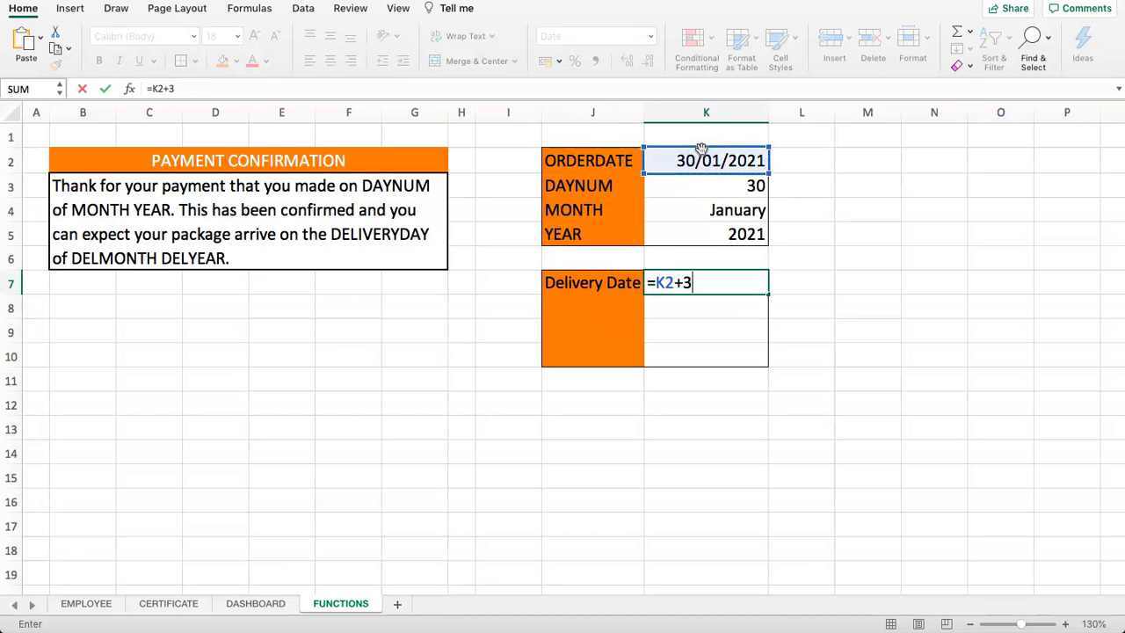
key(Return)
click(704, 285)
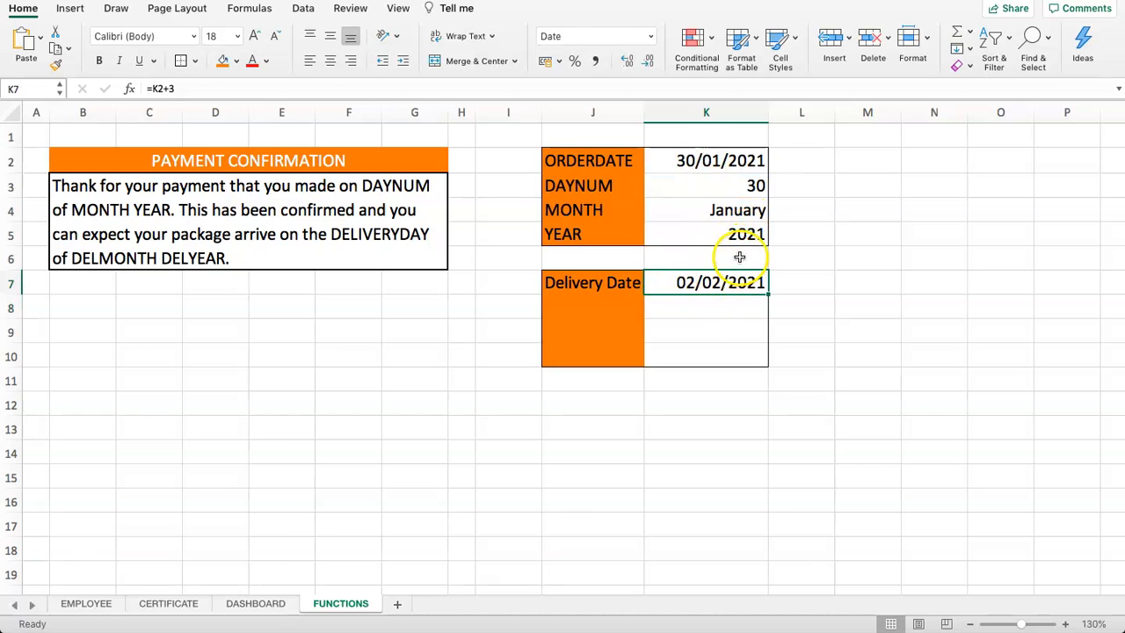
Enter the labels DAY, MONTH and YEAR in J8, J9 and J10 below Delivery Date.
click(607, 308)
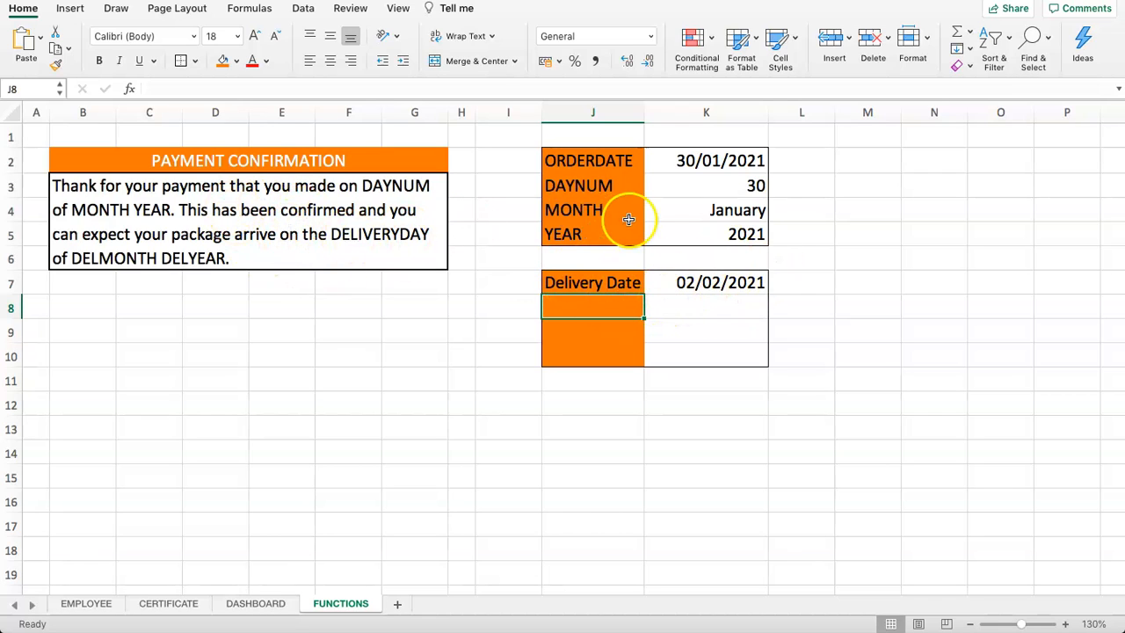
text(DAY)
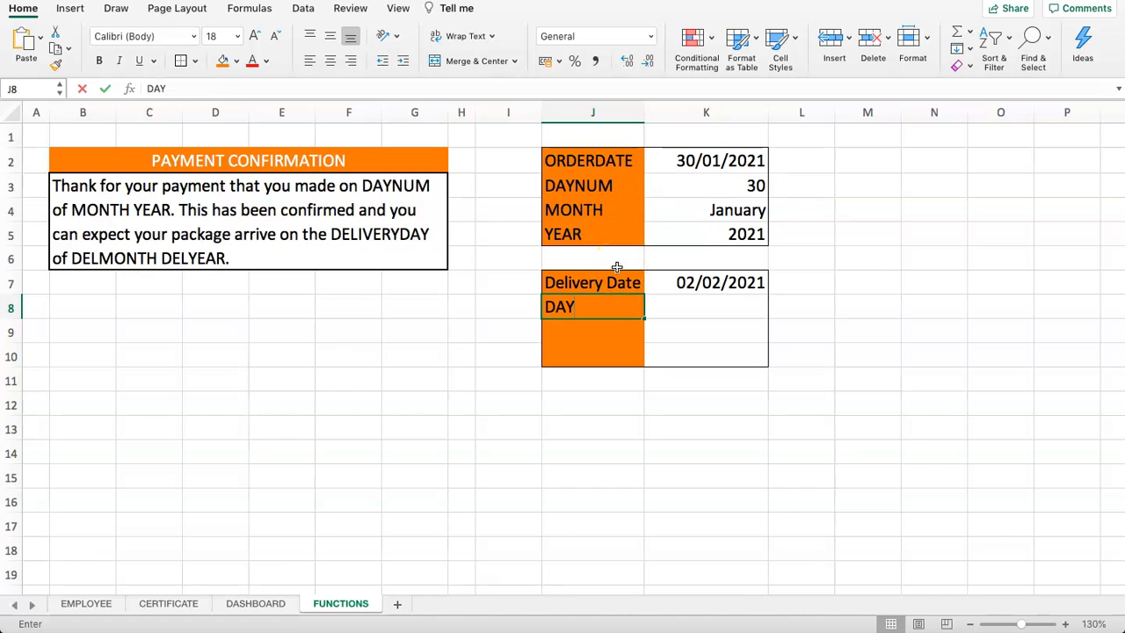
key(Return)
text(MONTH)
key(Return)
text(YEAR)
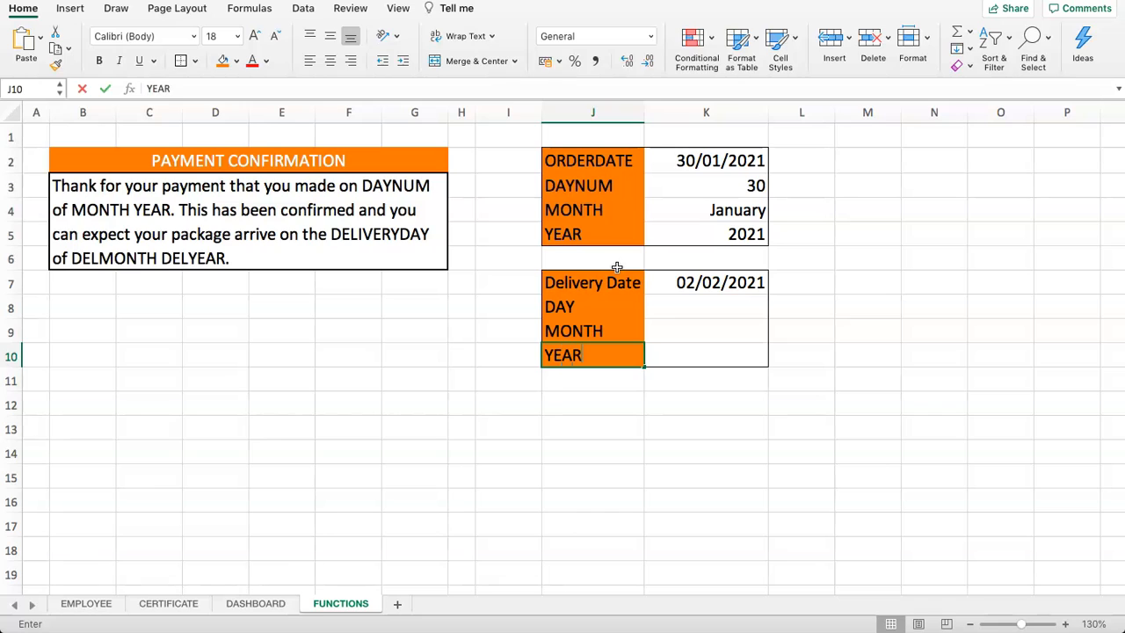
key(Return)
Enter a DAY formula in K8 that extracts the day number from the delivery date in K7.
key(Right)
key(Up)
key(Up)
key(Up)
text(=)
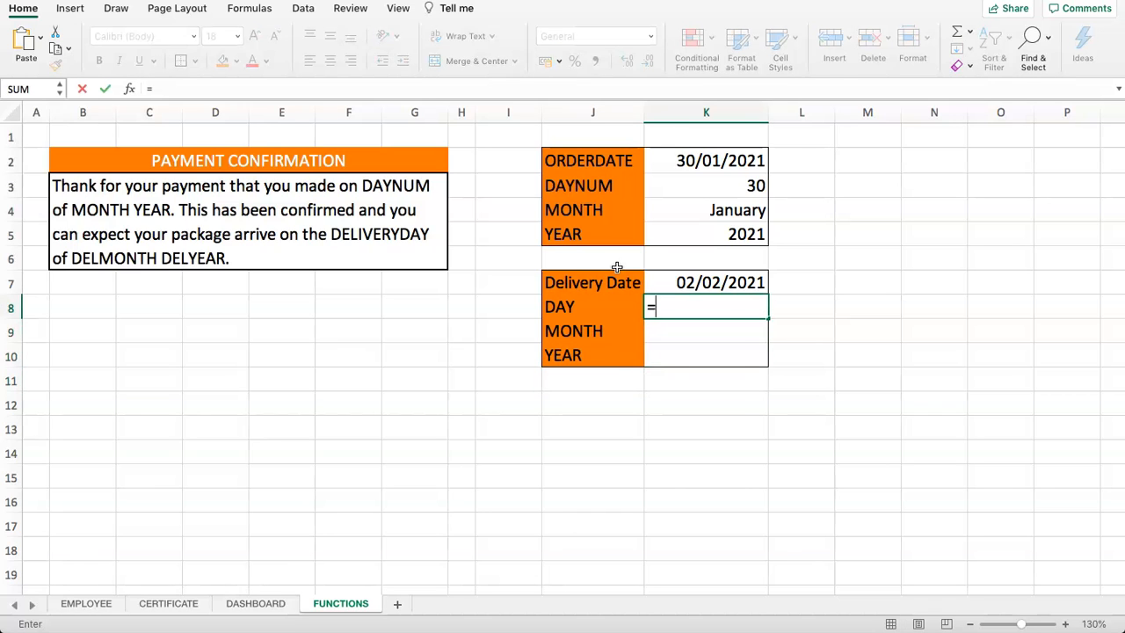
text(DAY()
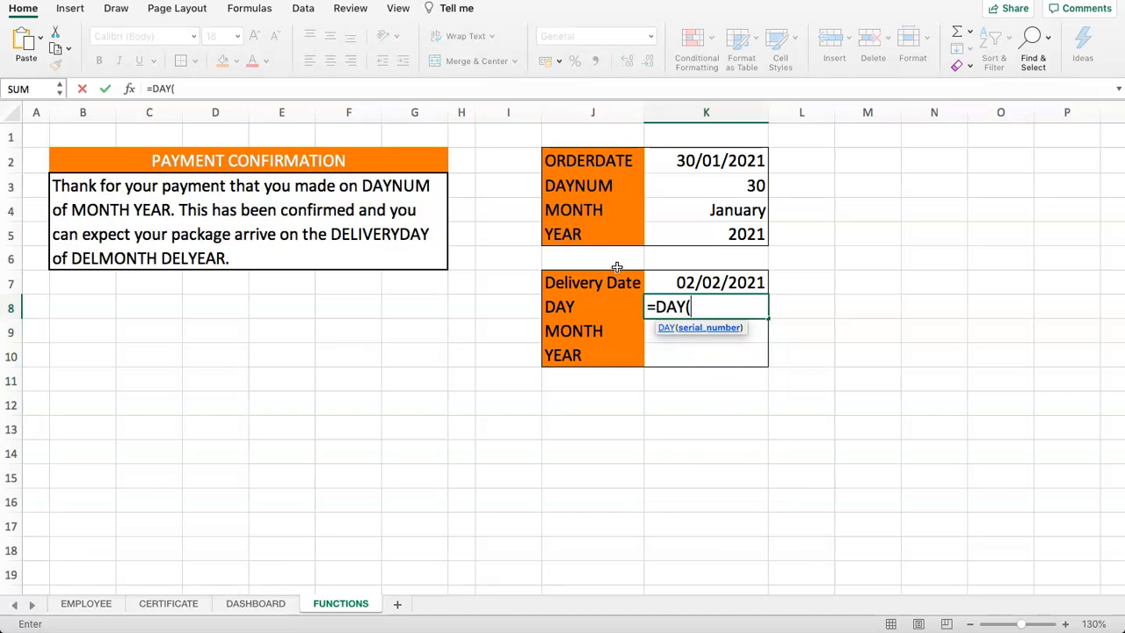
click(686, 265)
click(685, 281)
key(Return)
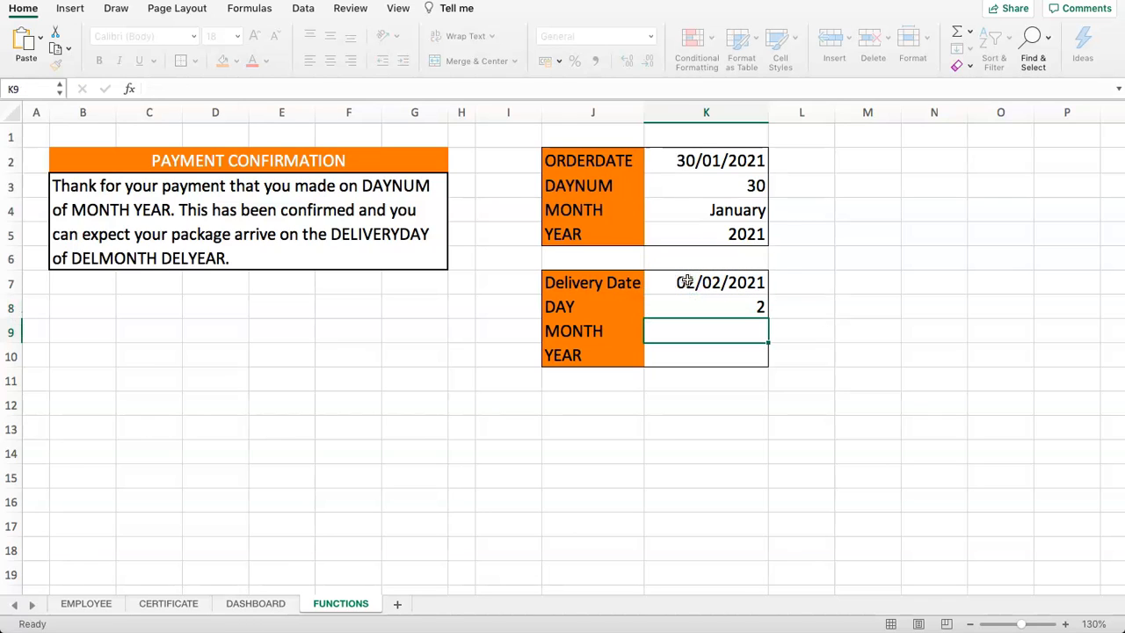
Enter the formula =MONTH(K7) in K9 to extract the month from the delivery date.
text(=MONTH()
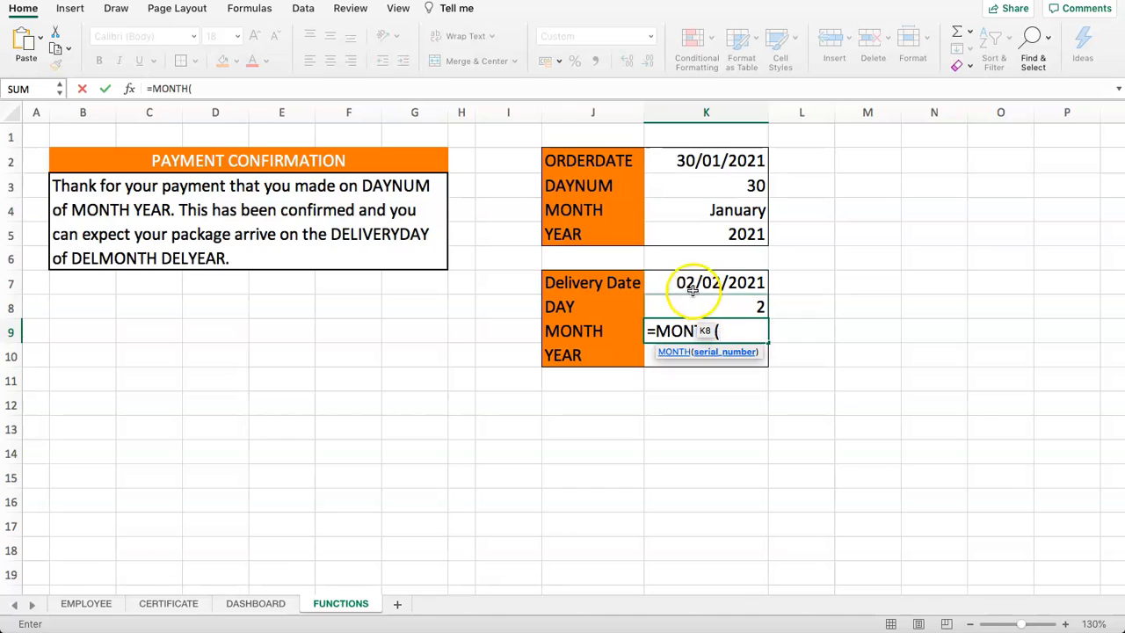
click(694, 283)
key(Return)
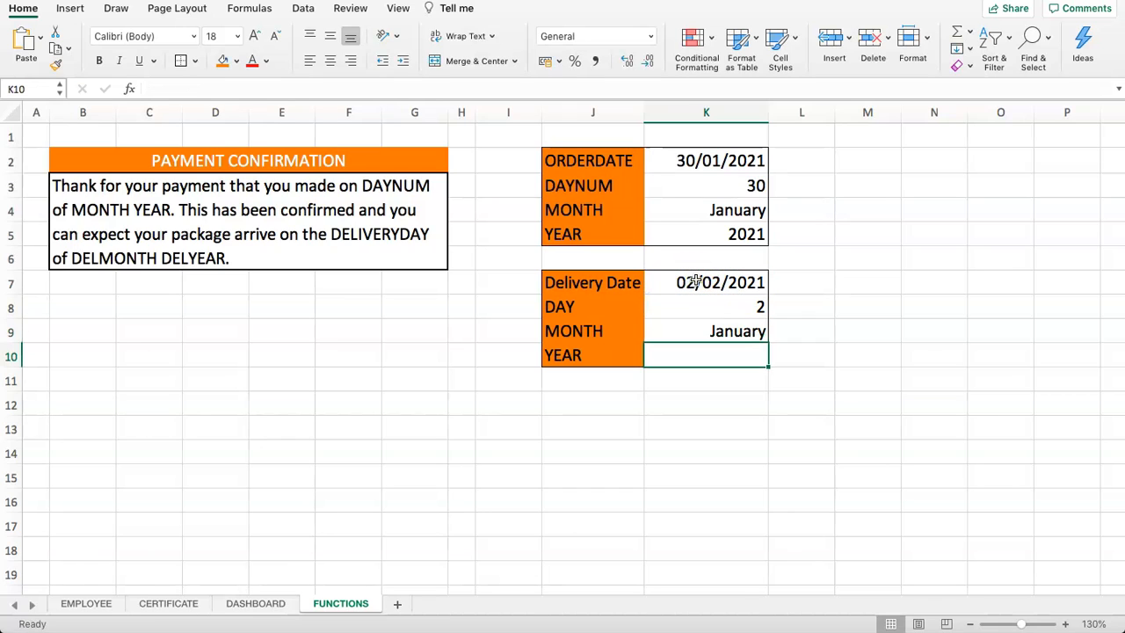
Enter a YEAR formula in K10 that extracts the year from the delivery date in K7.
text(=YE)
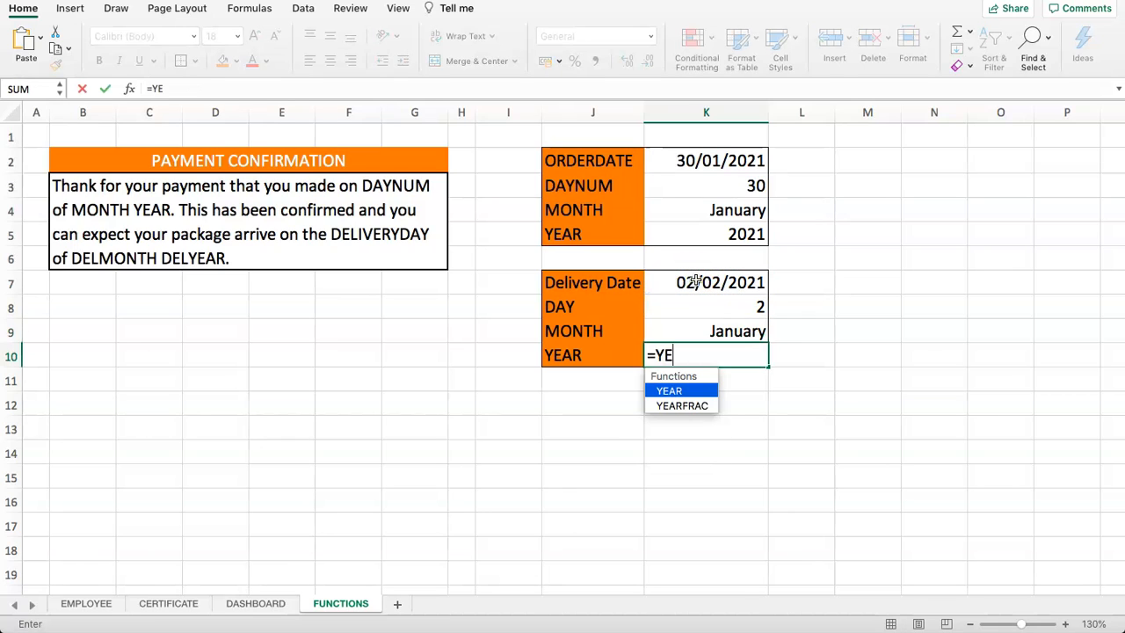
text(AR()
click(695, 282)
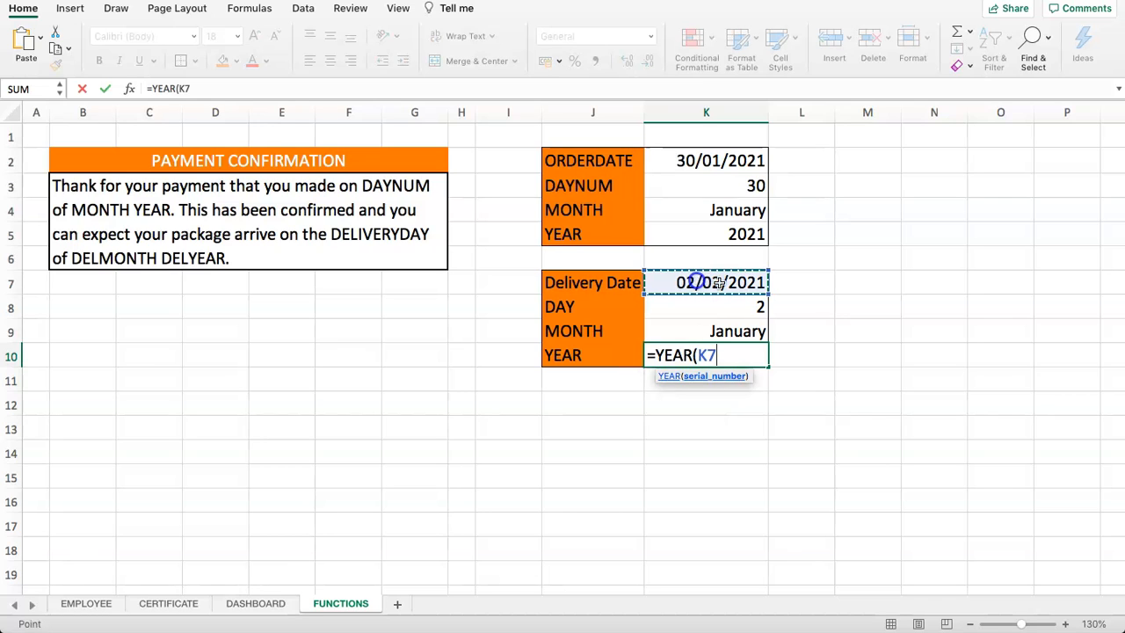
key(Return)
Compare the MONTH formulas in K9 and K4 with the delivery date in K7 and the order date in K2.
click(733, 333)
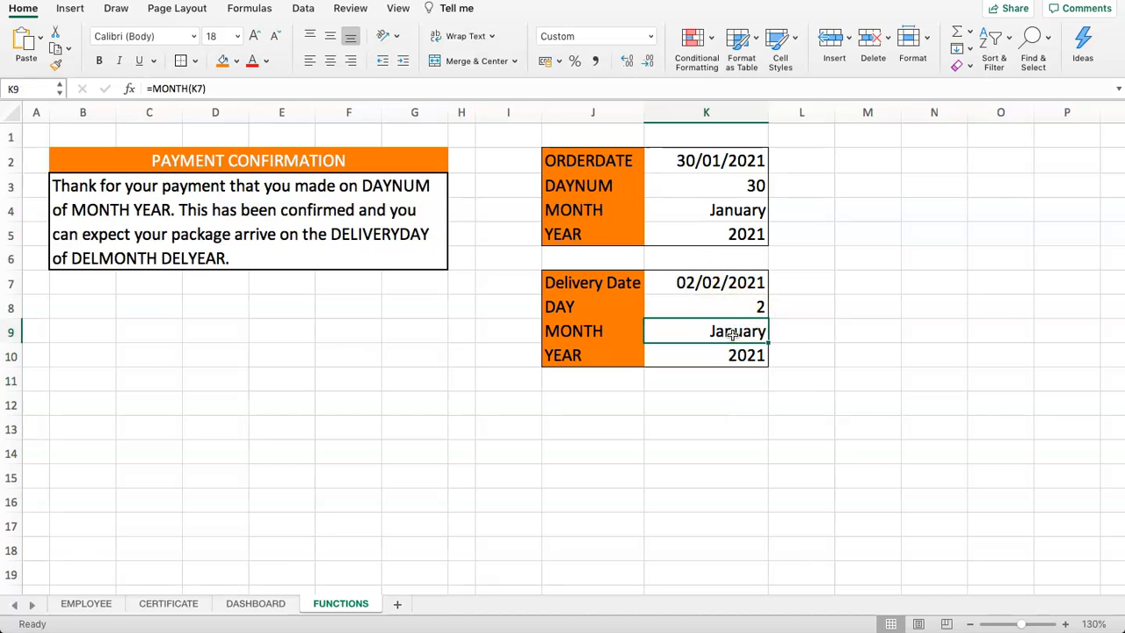
double_click(699, 334)
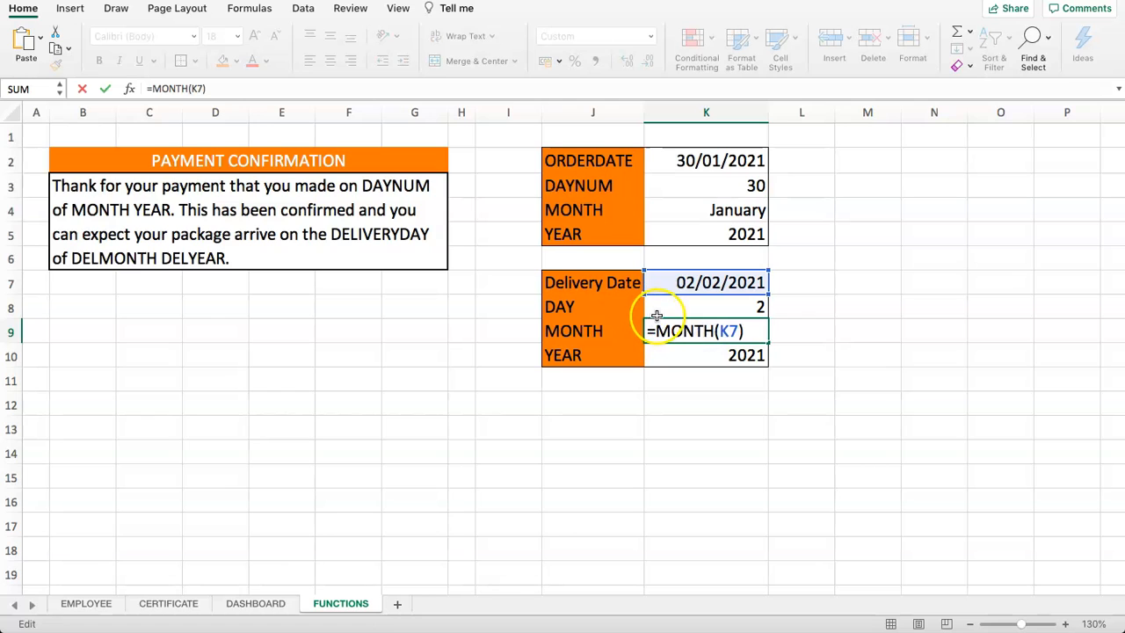
key(Escape)
text(=)
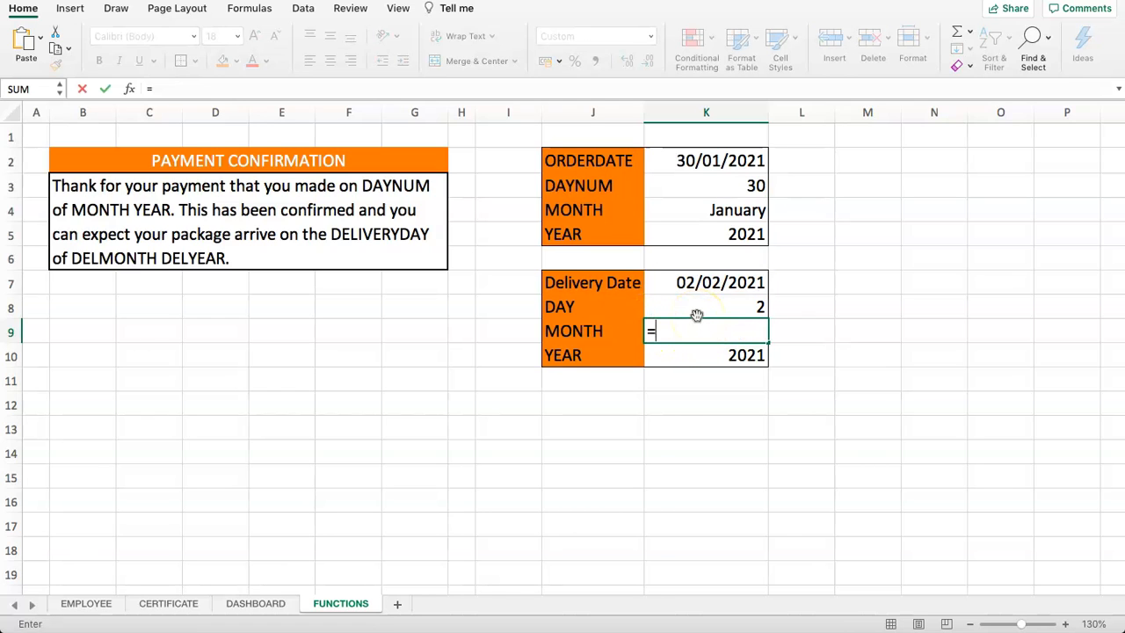
key(Escape)
click(706, 275)
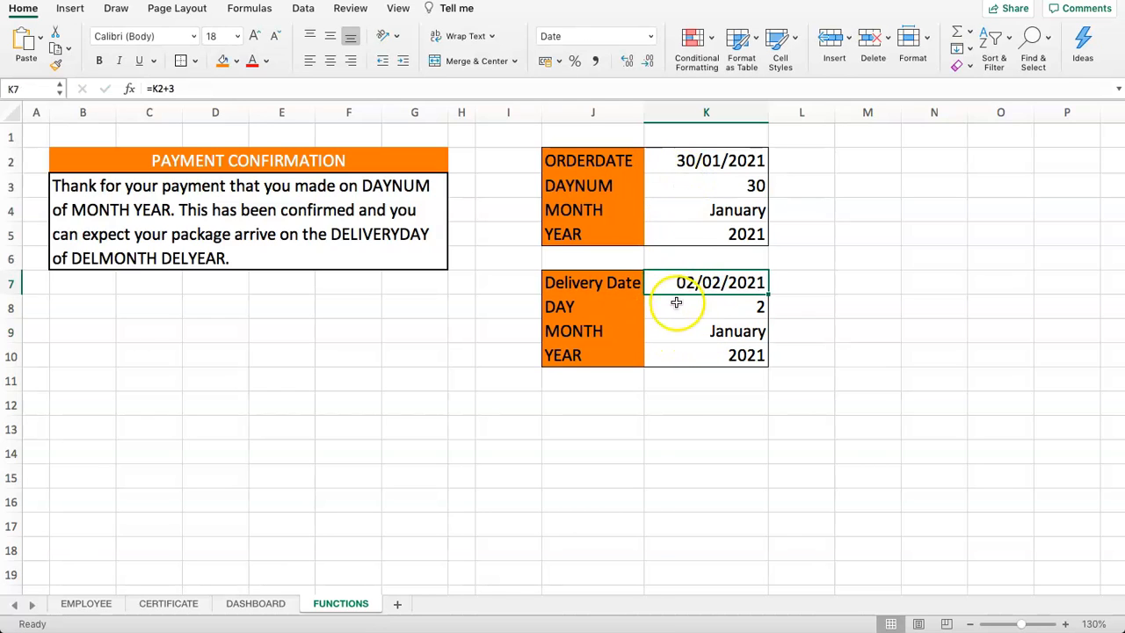
click(678, 164)
click(684, 276)
click(695, 328)
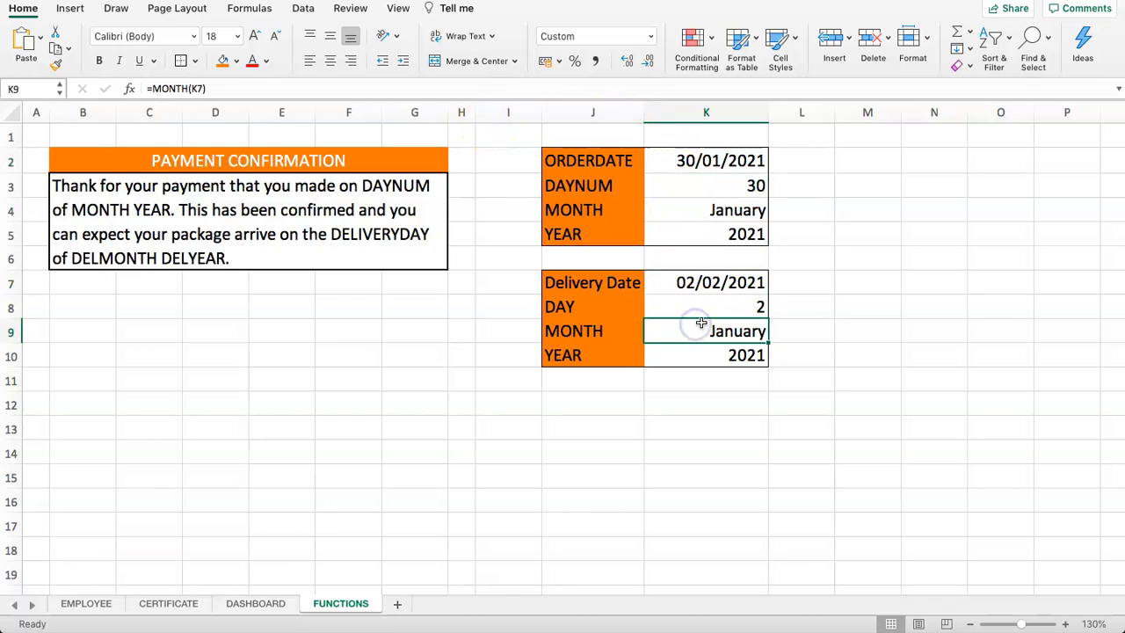
click(698, 211)
click(695, 327)
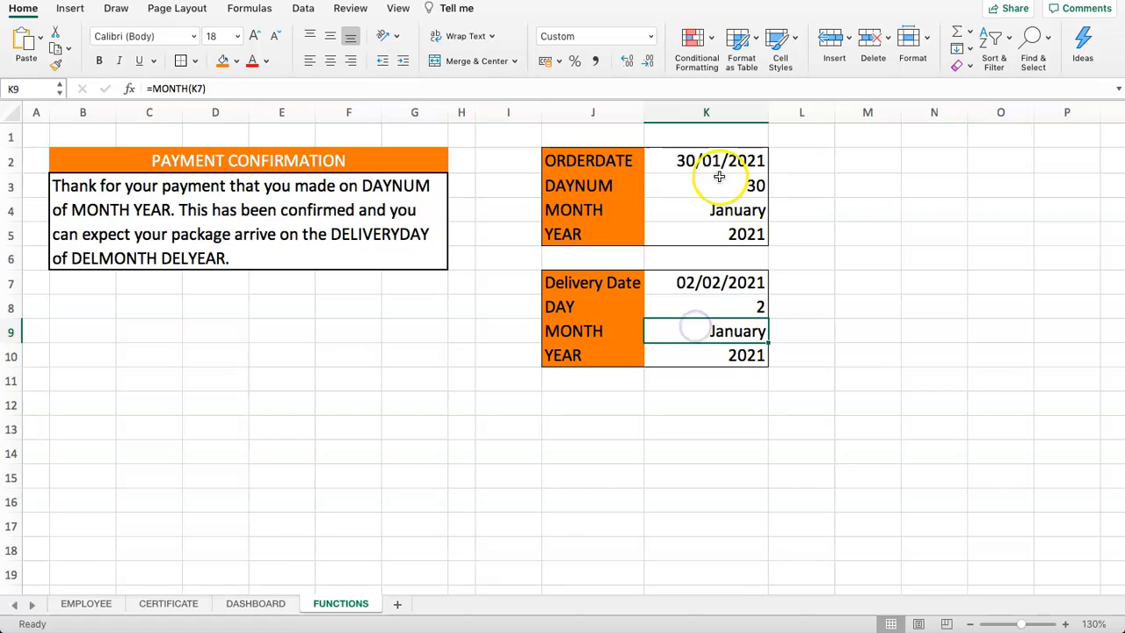
Replace the delivery month formula in K9 with =TEXT(K7,"MMMM") to return the full month name.
text(=)
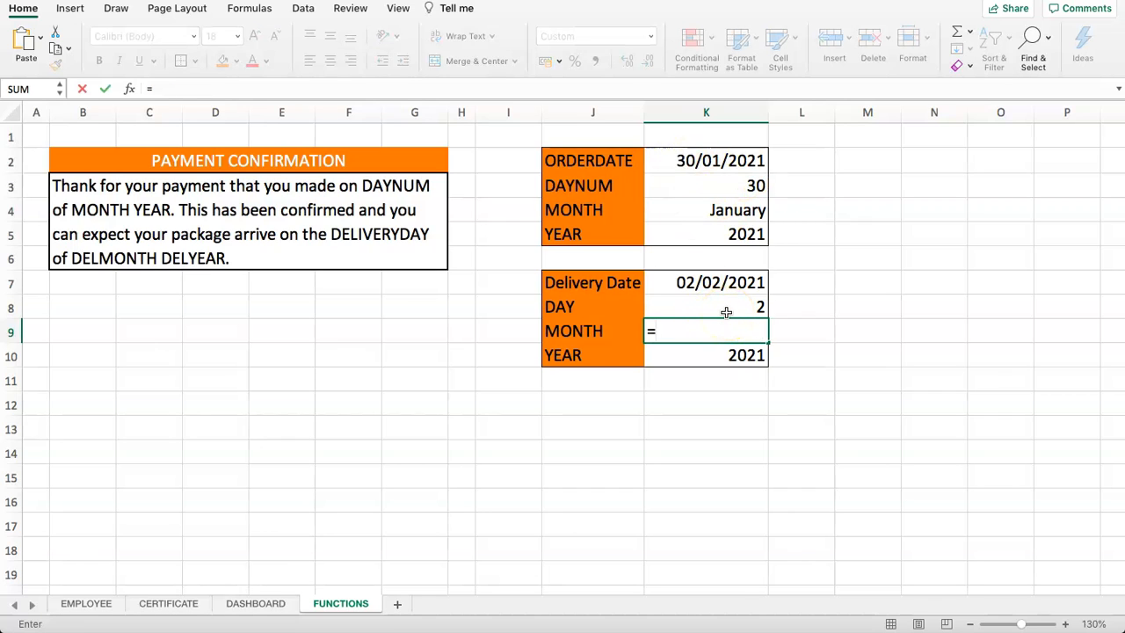
text(TEXT()
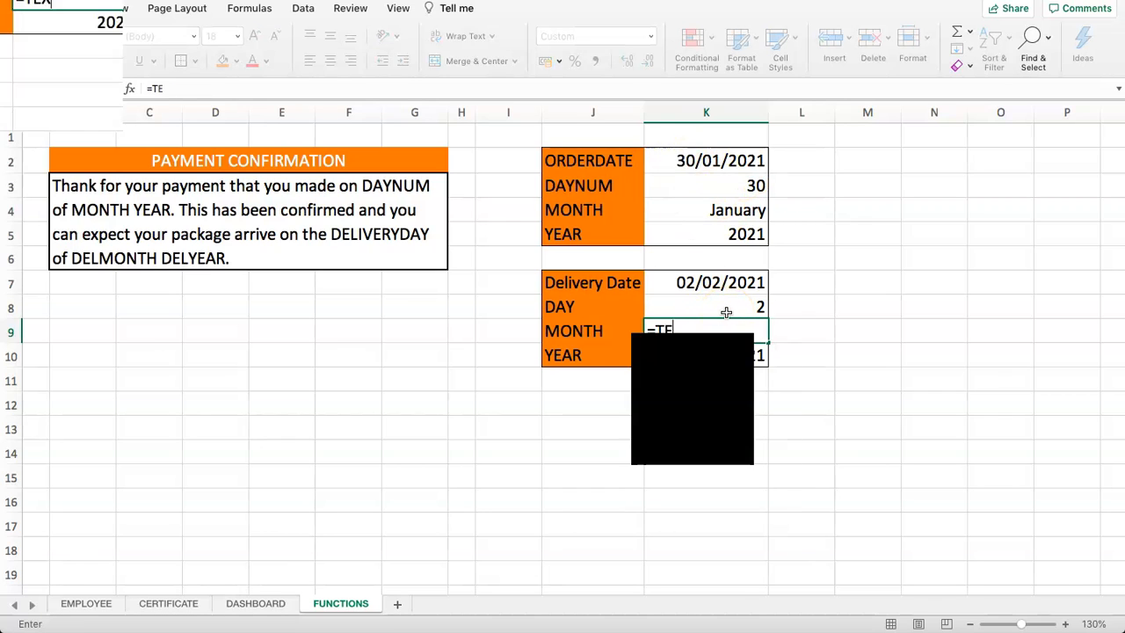
click(729, 289)
text(,"MMMM)
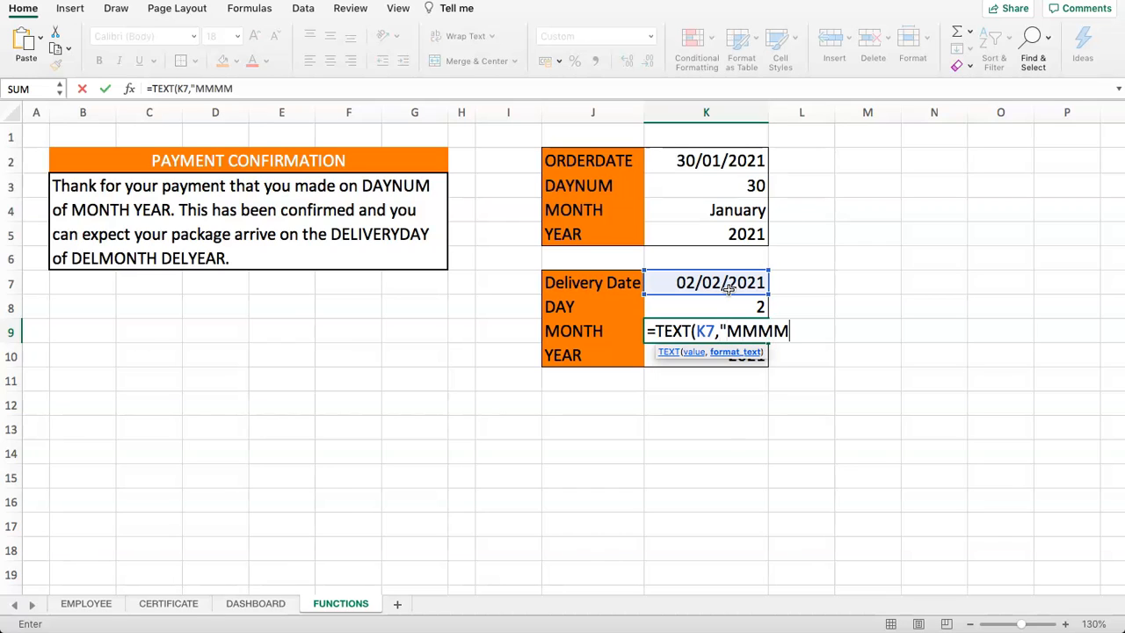
text(")
key(Return)
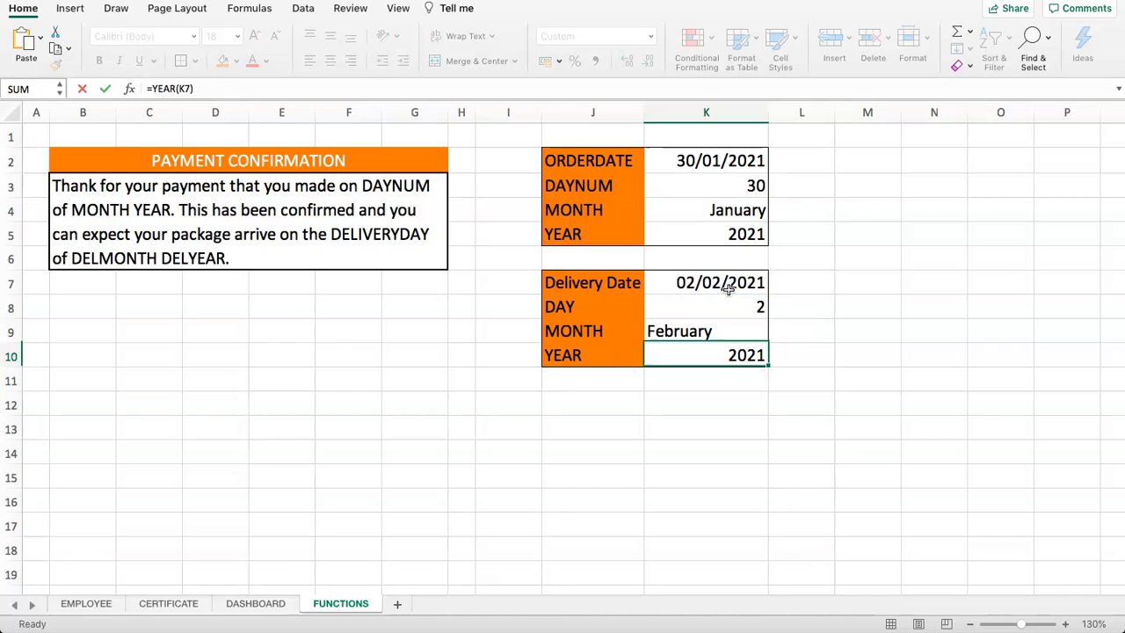
Review the delivery date and month formulas in K7 and K9, the order date values in K2:K5 and the message's placeholders.
click(710, 327)
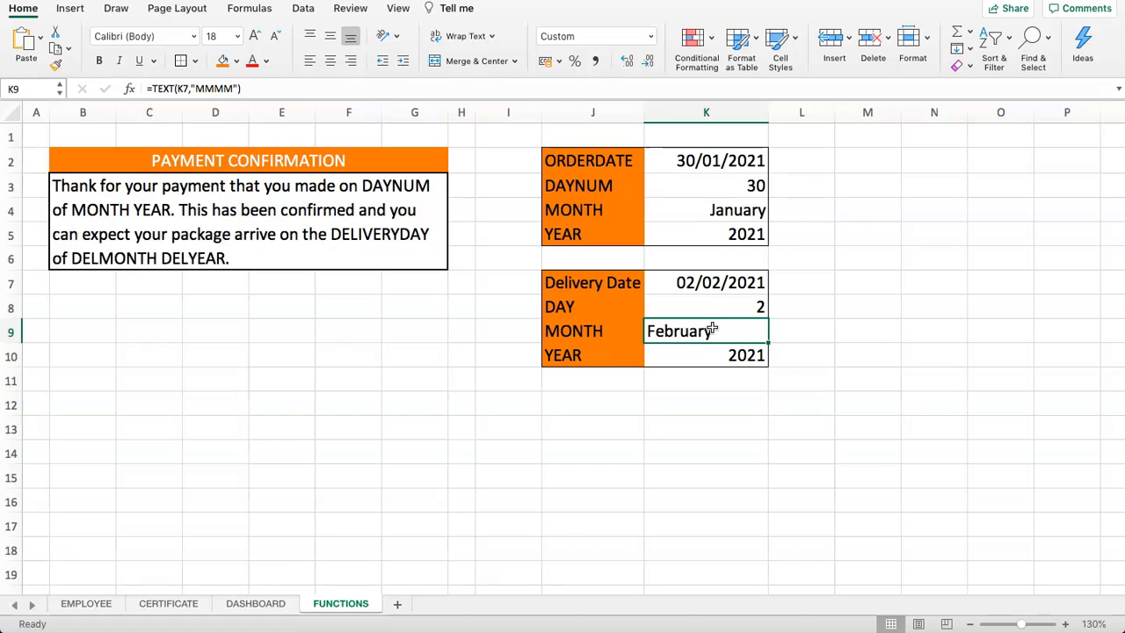
click(699, 289)
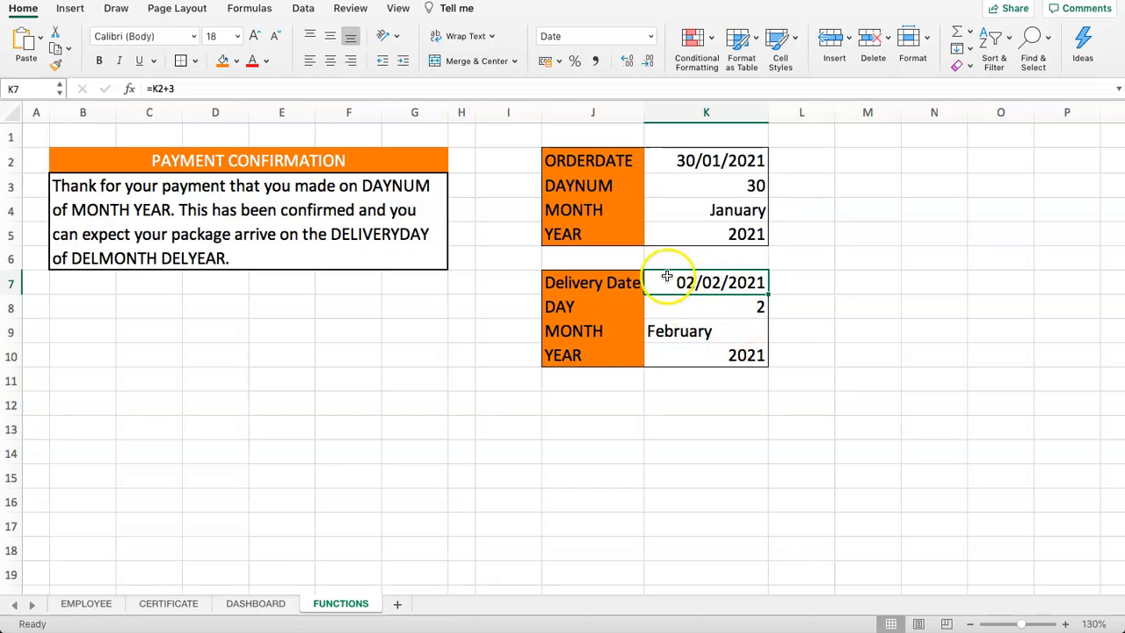
click(695, 325)
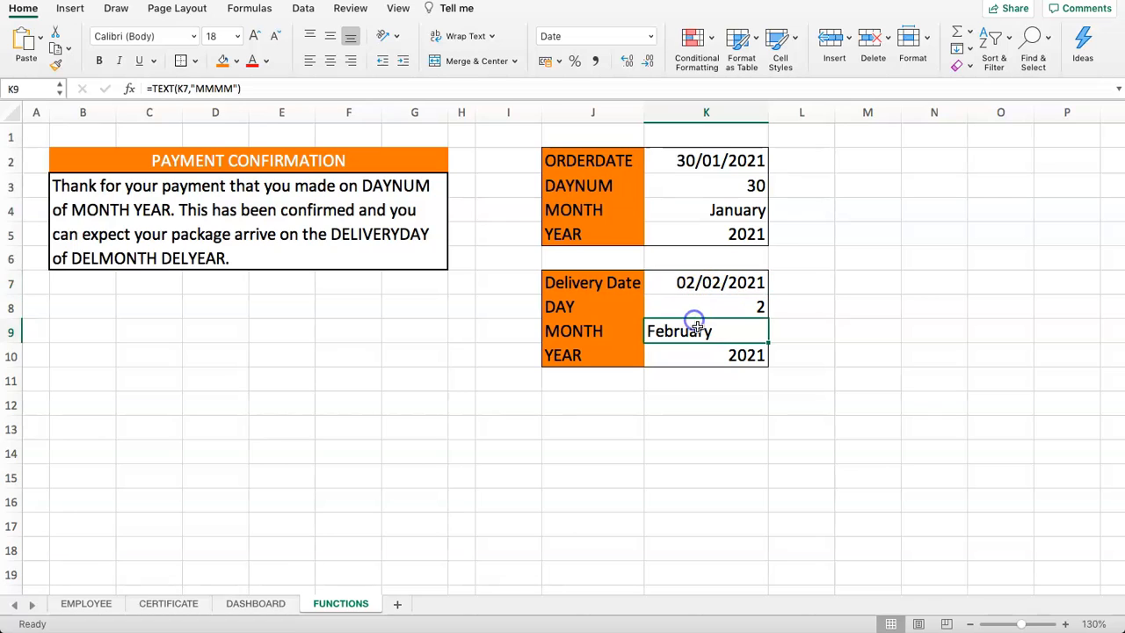
click(669, 285)
click(692, 282)
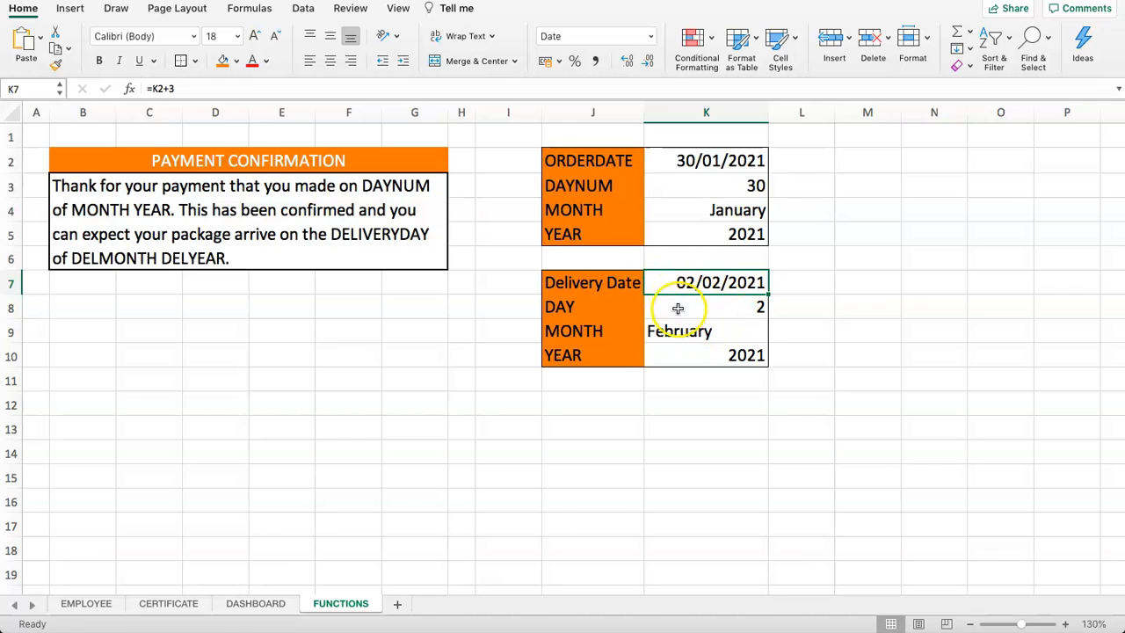
click(706, 332)
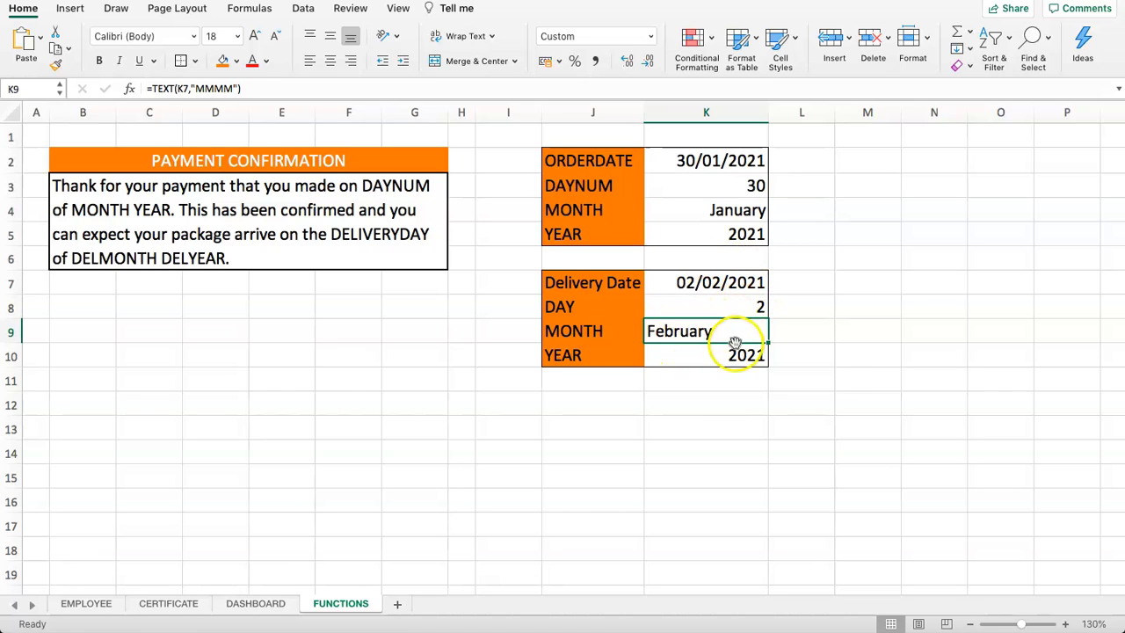
click(708, 208)
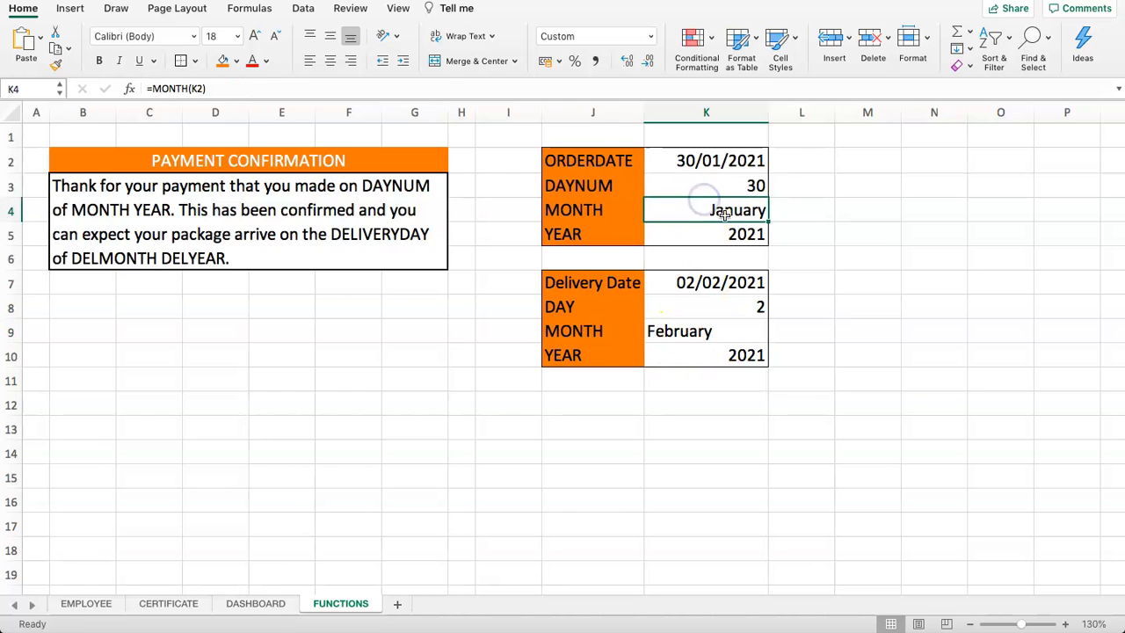
click(75, 186)
click(75, 313)
click(93, 206)
click(76, 313)
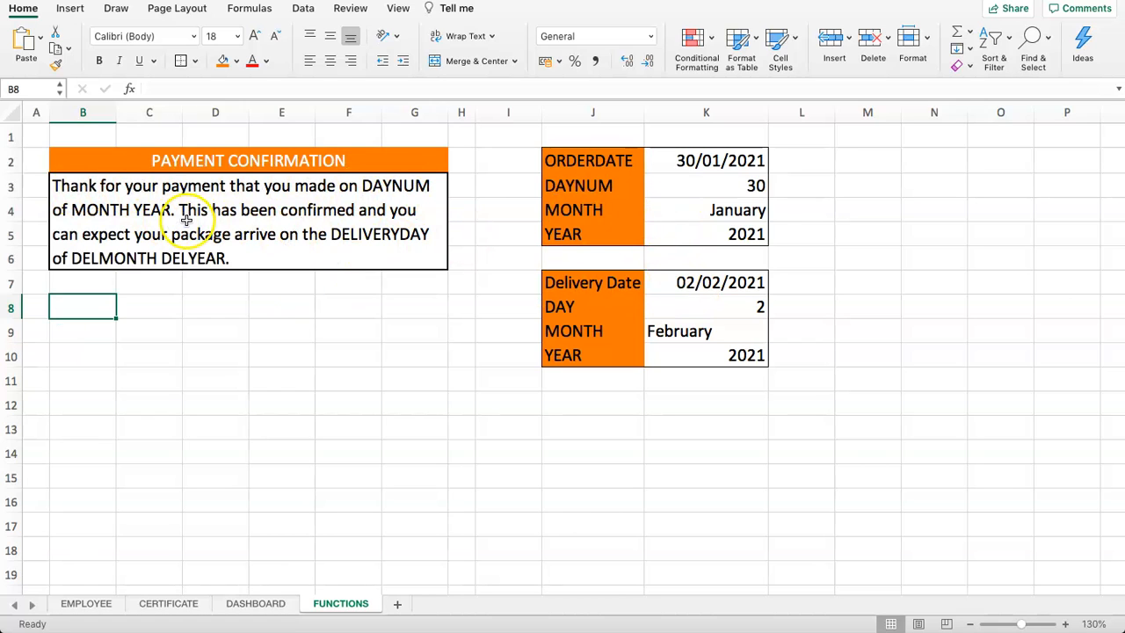
drag(710, 160, 707, 235)
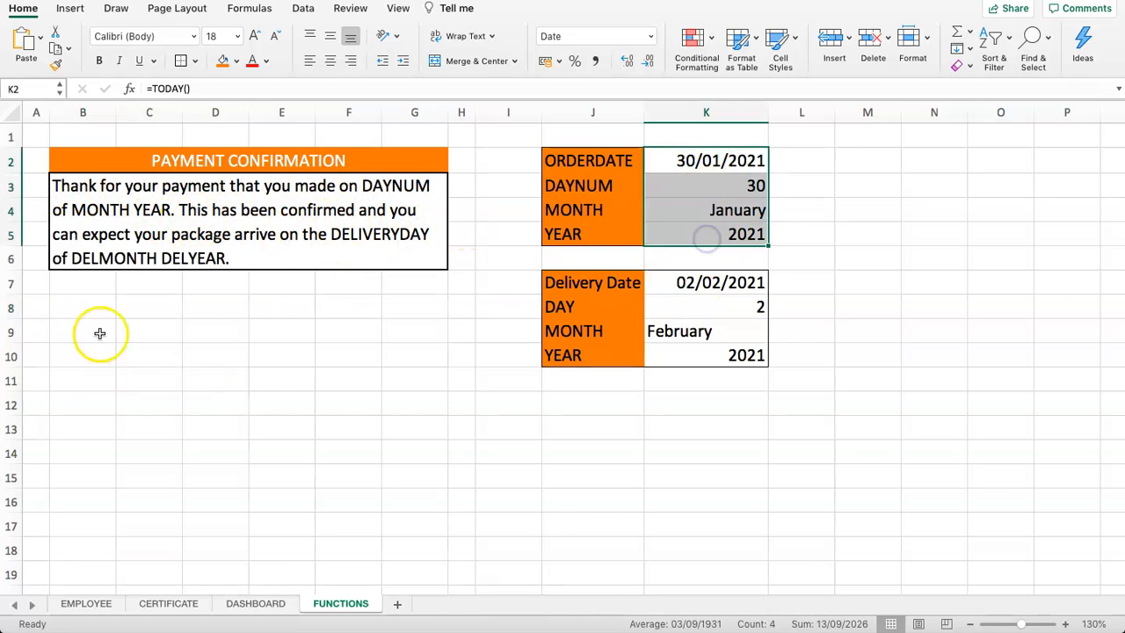
Enter the sample letters A, B and C in cells B9, C9 and D9 below the message.
click(79, 306)
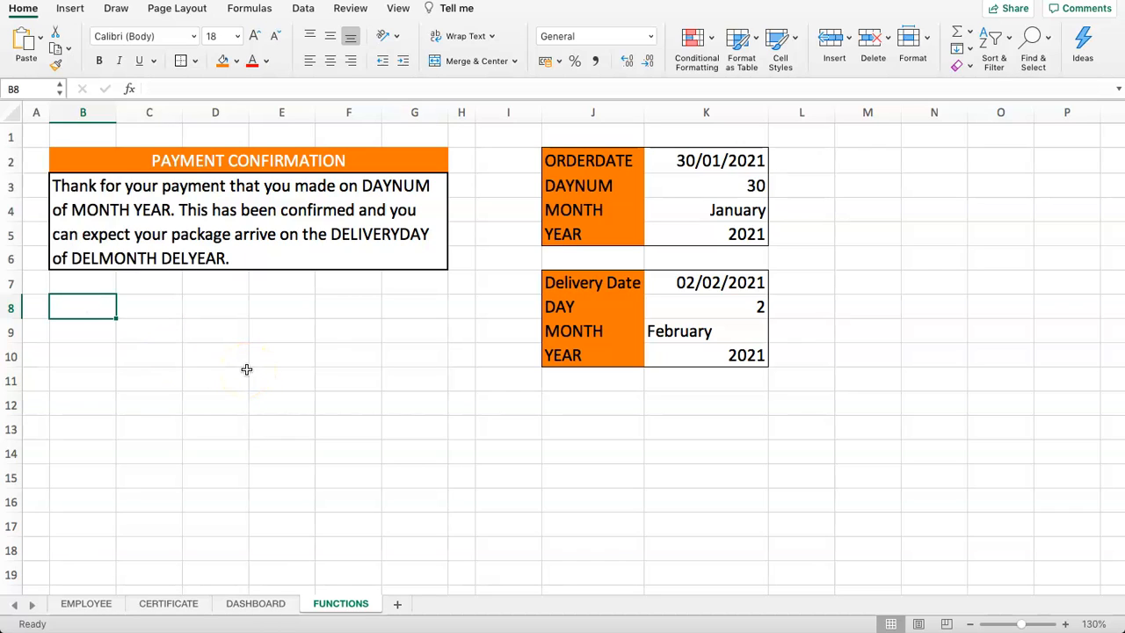
key(Down)
text(A)
key(Return)
key(Up)
key(Right)
text(B)
key(Right)
text(C)
Join the three sample letters in B8 with the formula =CONCATENATE(B9,C9,D9).
key(Up)
key(Left)
key(Left)
text(=CON)
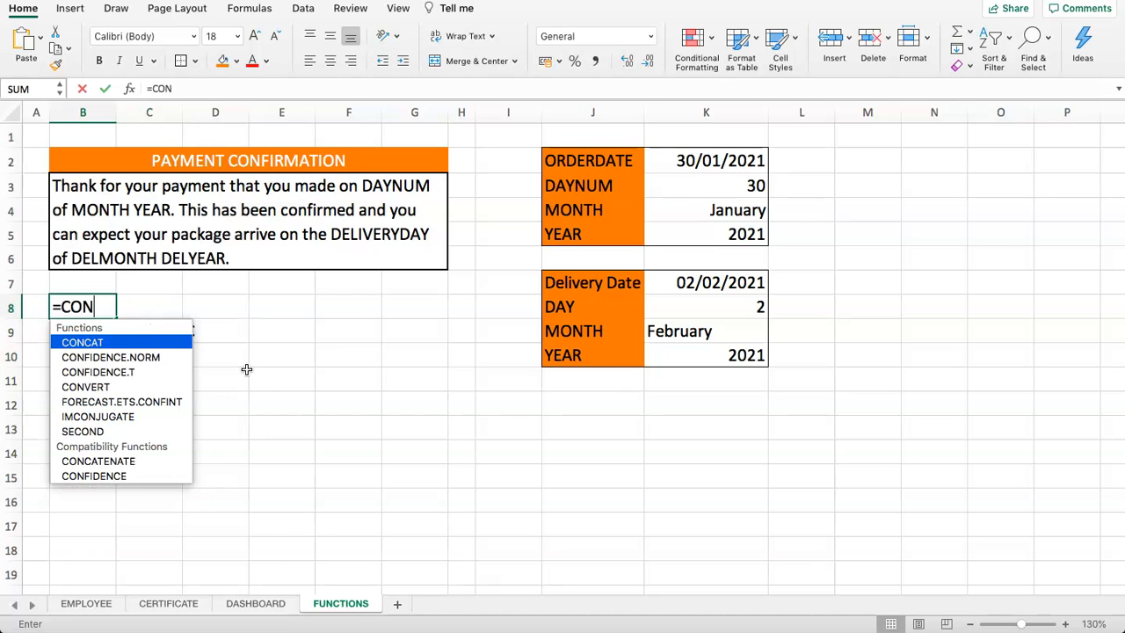
text(CAT)
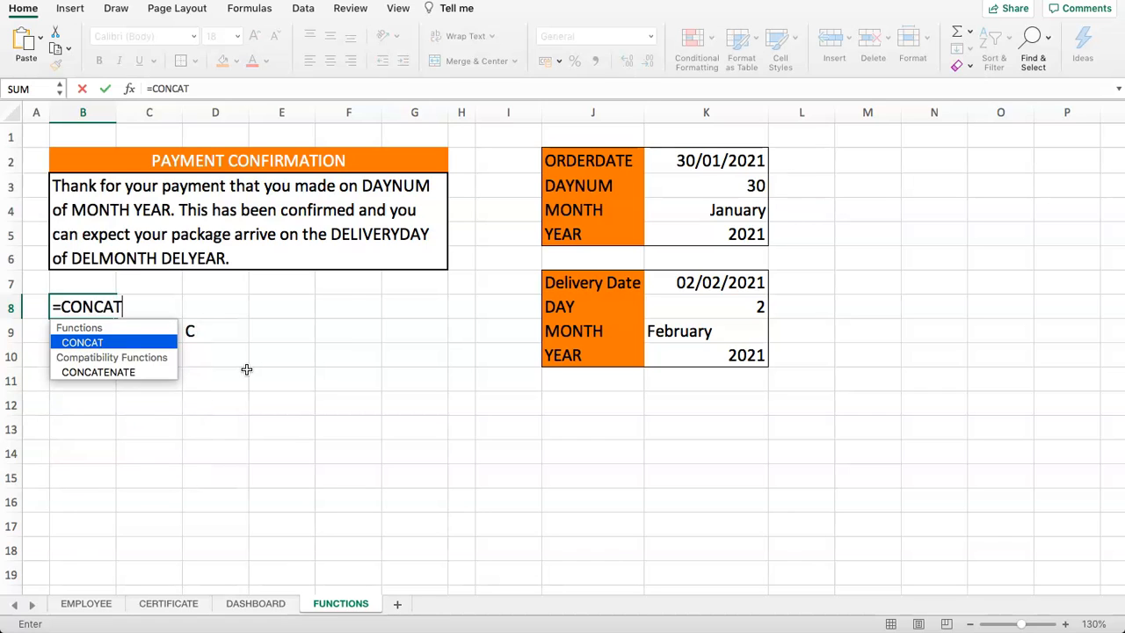
text(ENATE()
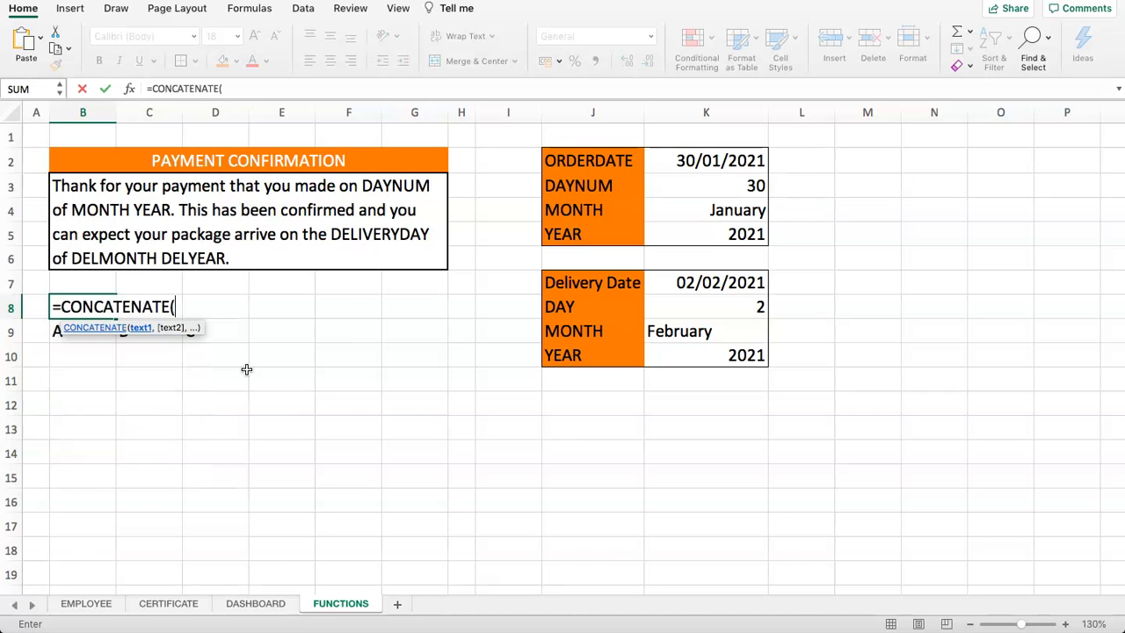
click(55, 335)
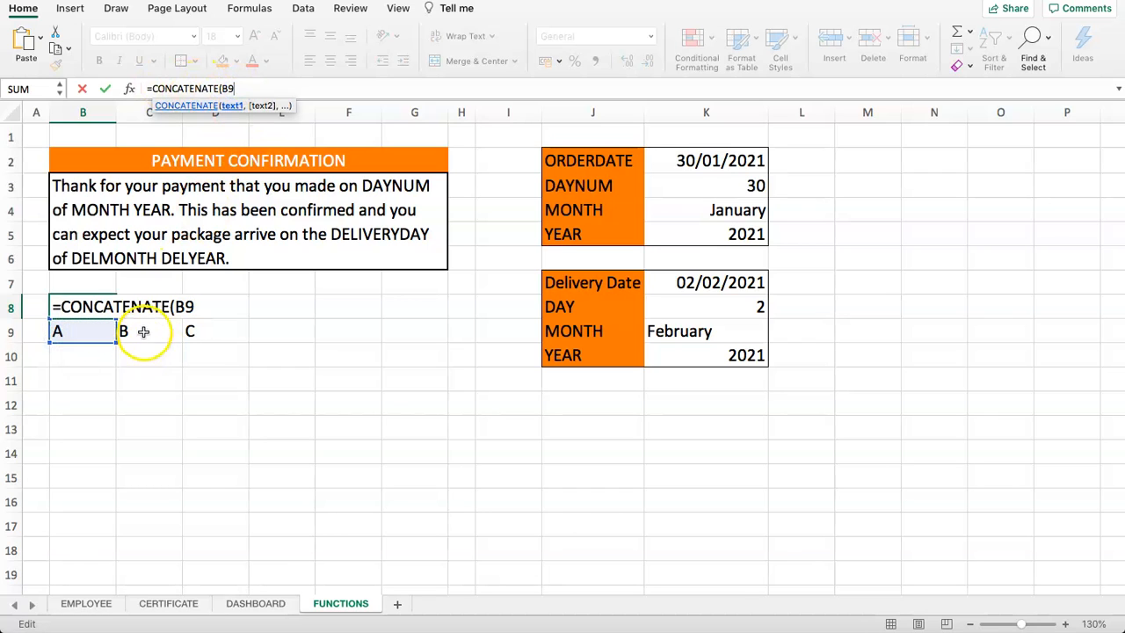
text(,)
click(155, 331)
text(,)
click(209, 331)
key(Return)
Remove D9 from the B8 formula and add a space between the first two letters: =CONCATENATE(B9," ",C9).
click(91, 306)
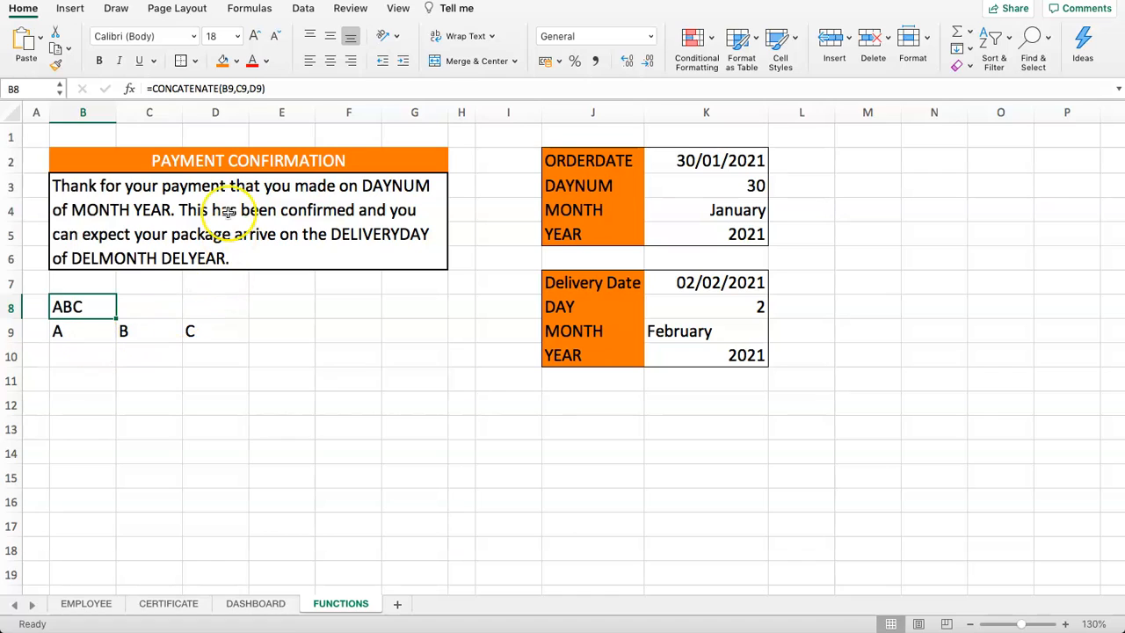
click(250, 89)
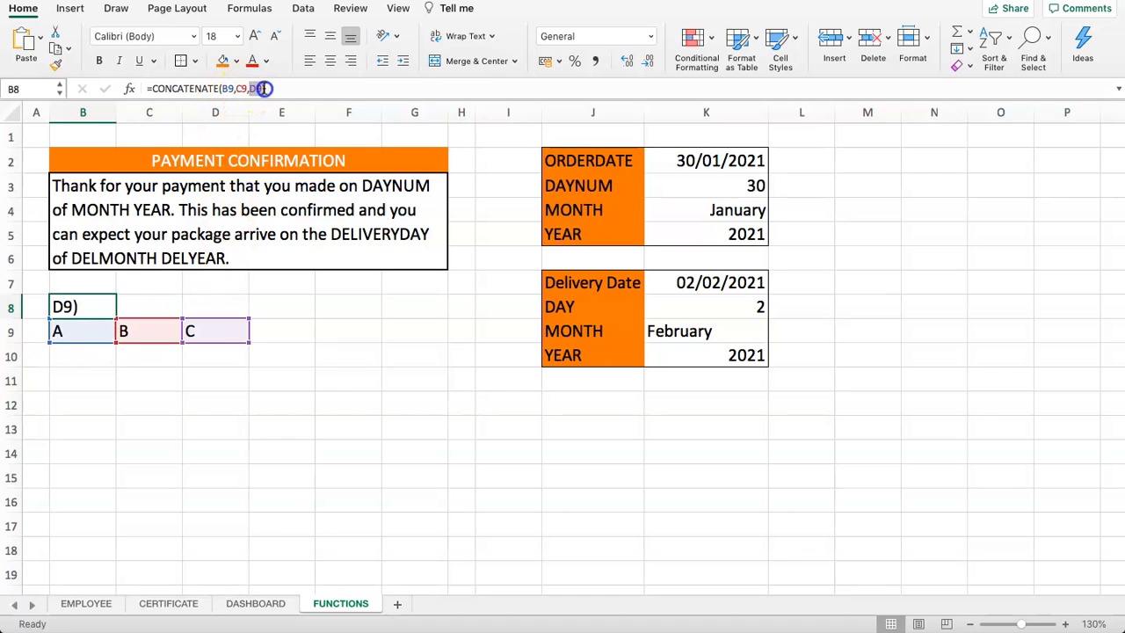
key(BackSpace)
key(BackSpace)
key(BackSpace)
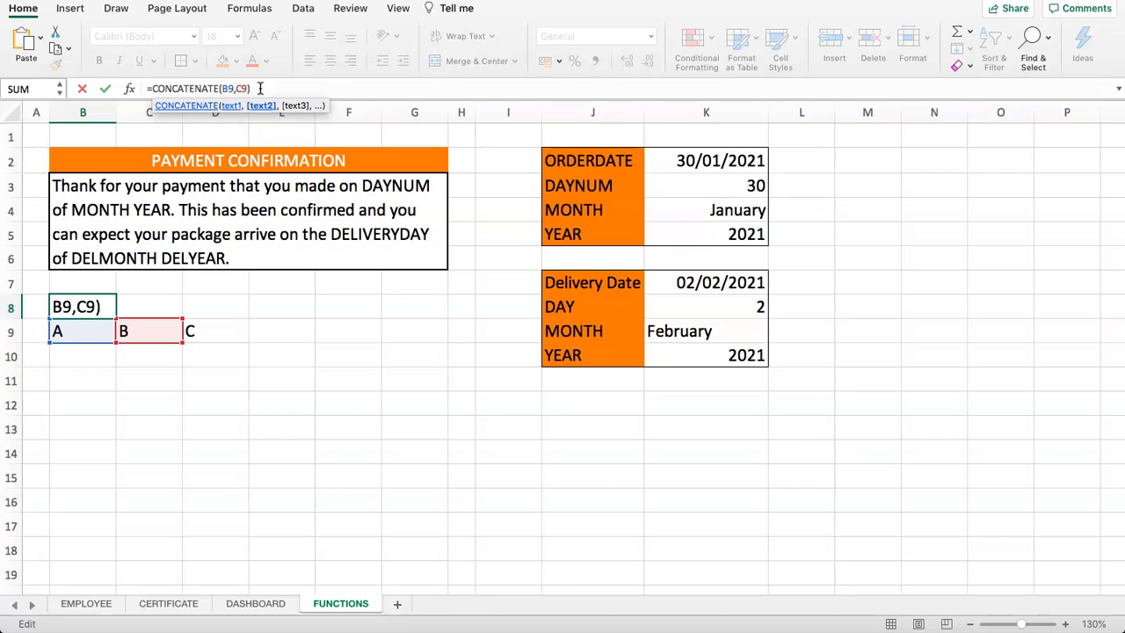
text(" ",)
key(Return)
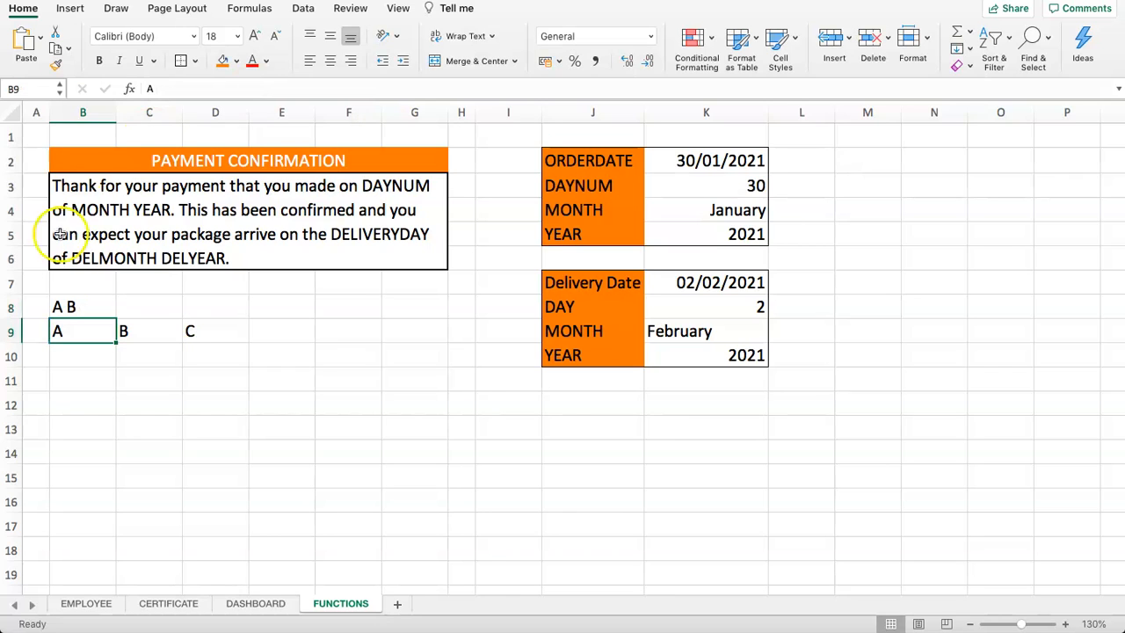
Extend the B8 formula with a second space and the third letter: =CONCATENATE(B9," ",C9," ",D9).
click(65, 306)
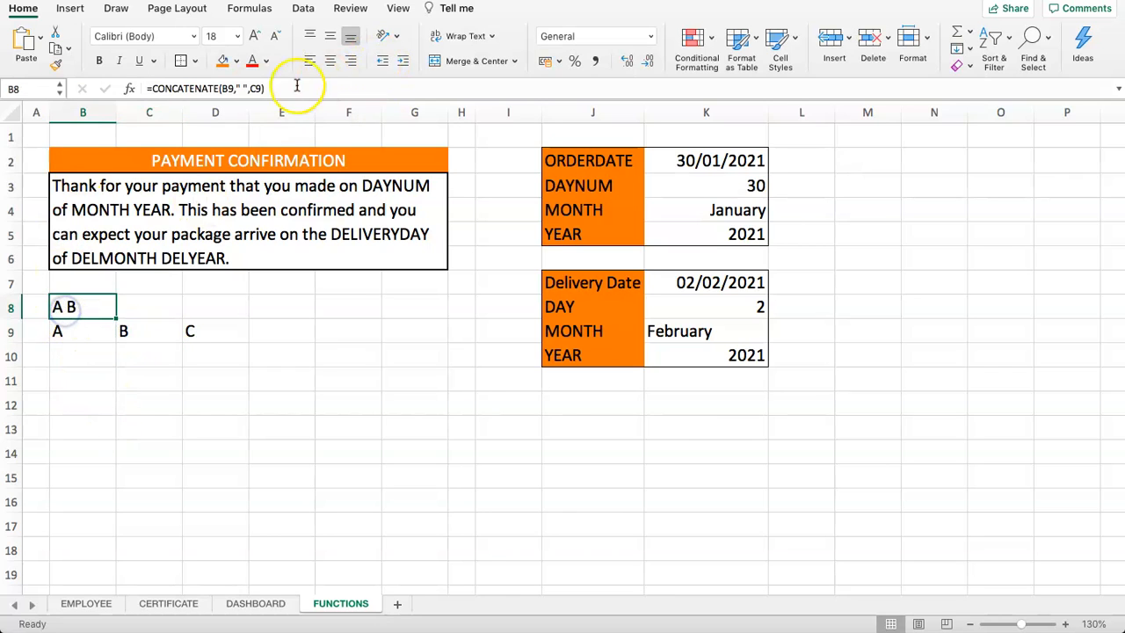
click(264, 88)
text(,)
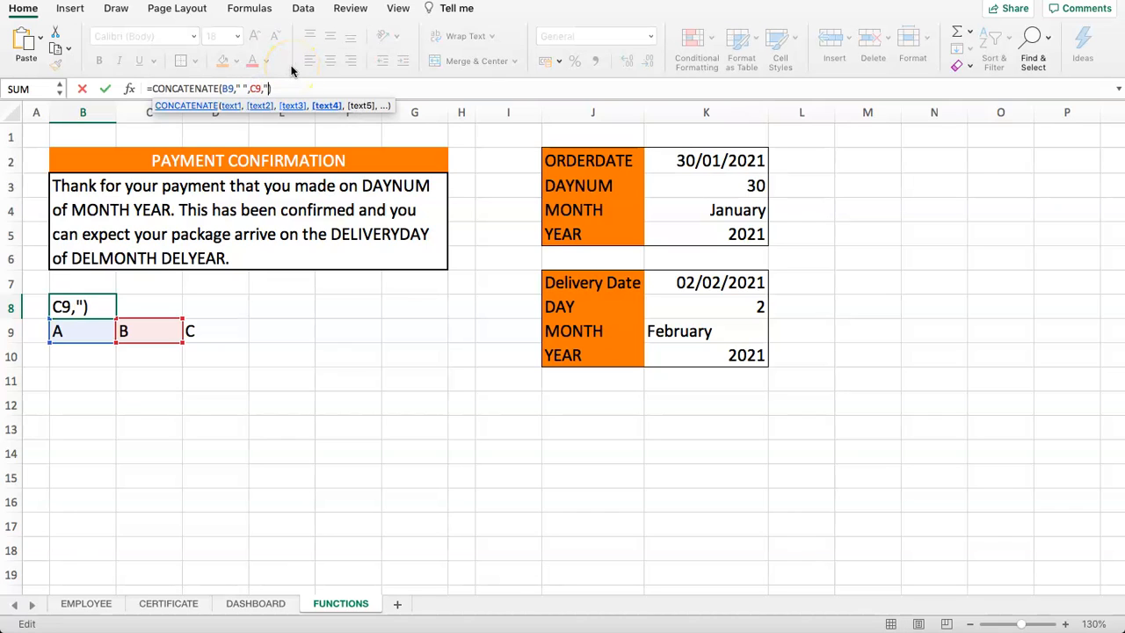
text(" ")
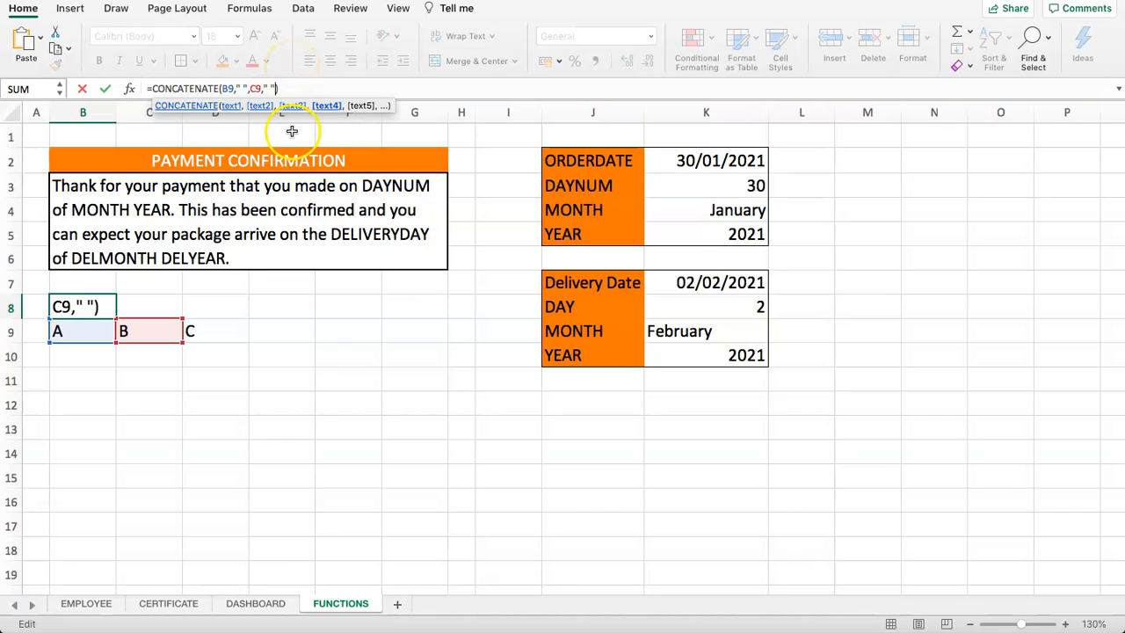
text(,)
click(204, 330)
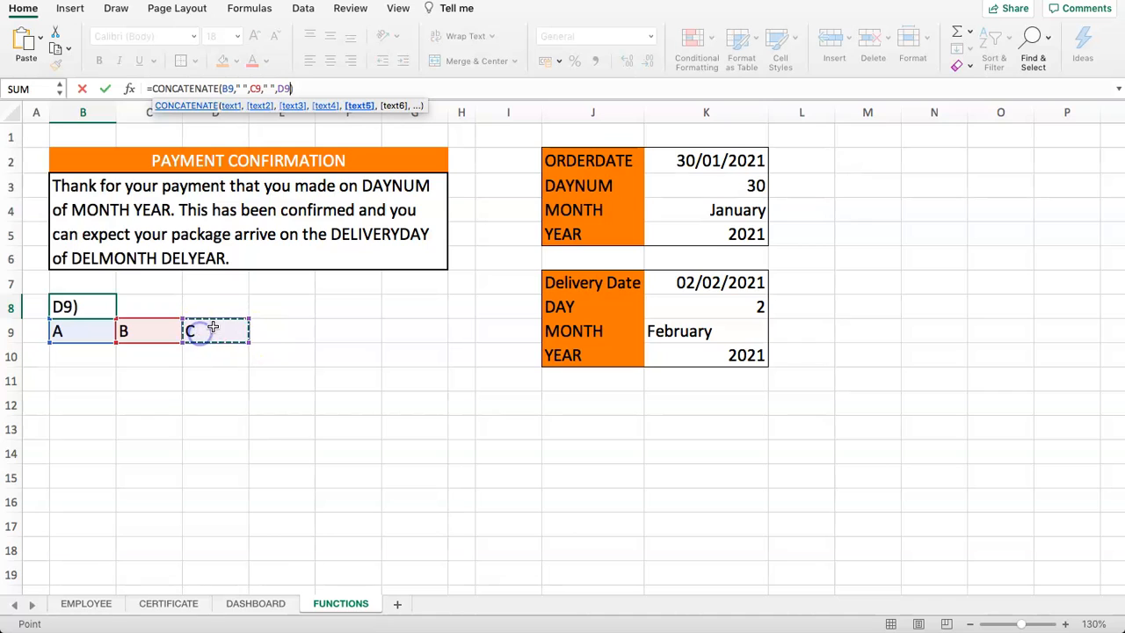
key(Return)
Confirm the B8 formula and enter a single space character in cell E9 as a separator.
click(81, 307)
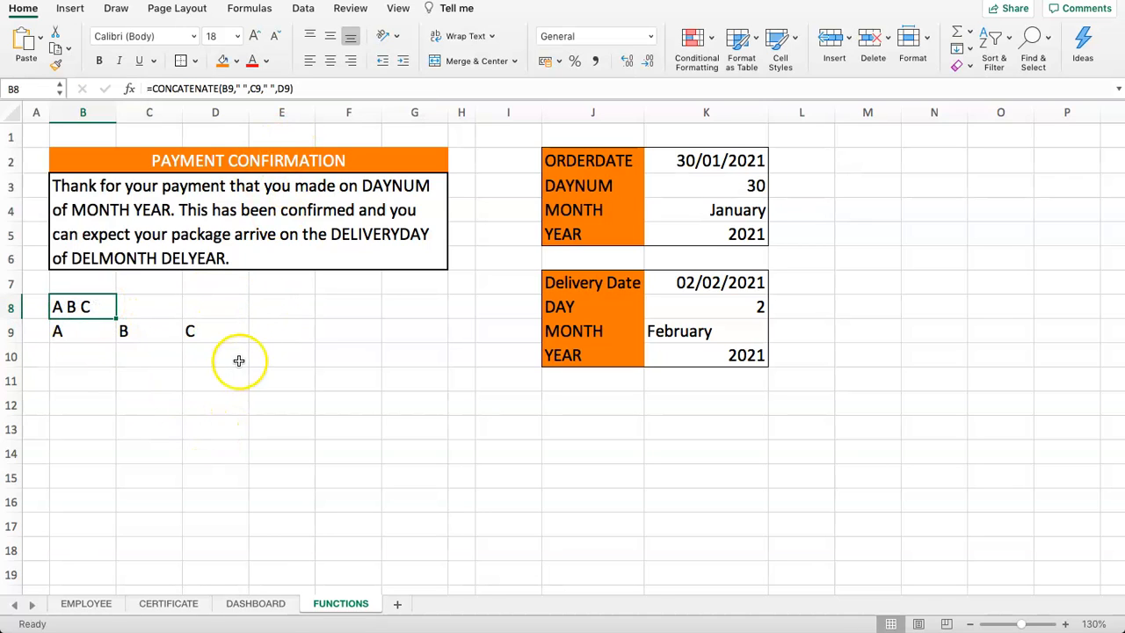
click(264, 333)
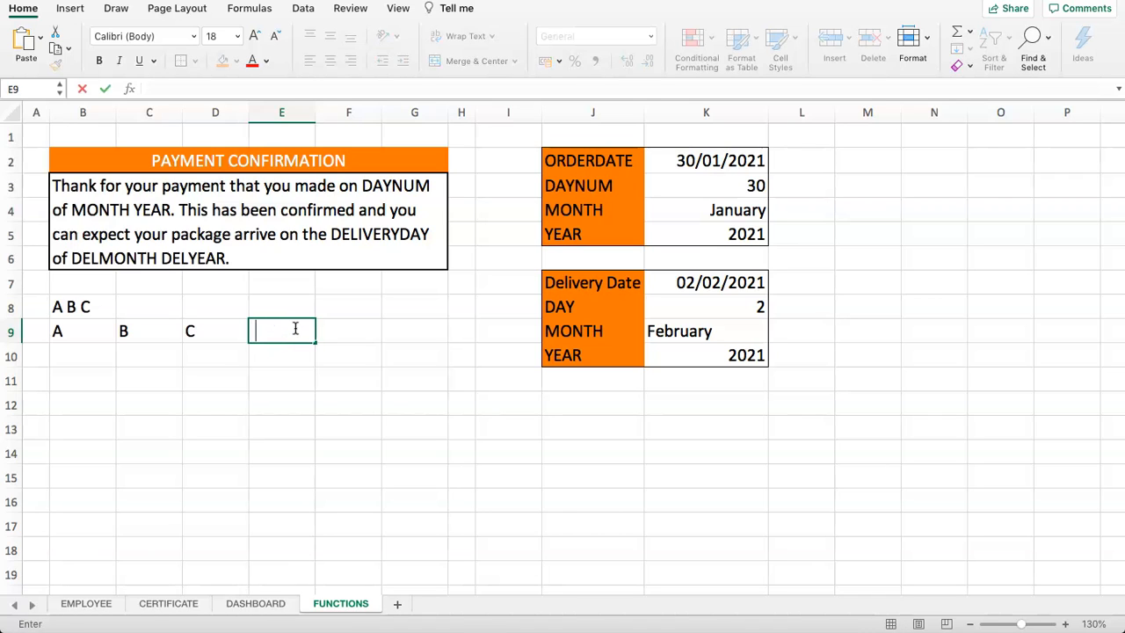
key(Escape)
click(293, 326)
Replace both quoted spaces in the B8 formula with references to E9: =CONCATENATE(B9,E9,C9,E9,D9).
click(79, 305)
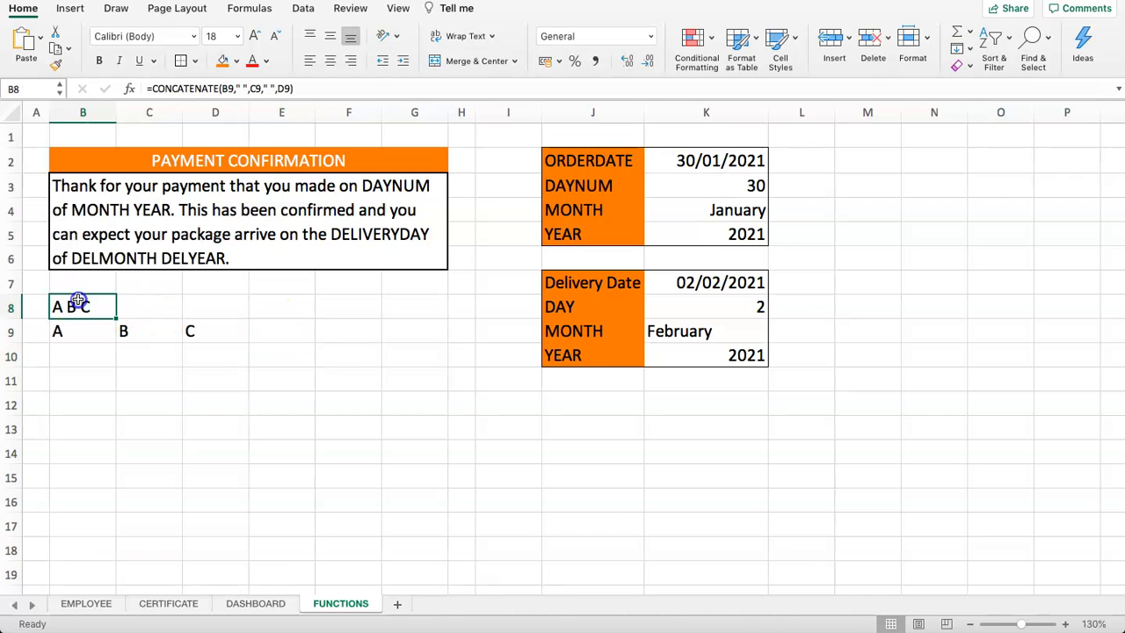
click(235, 89)
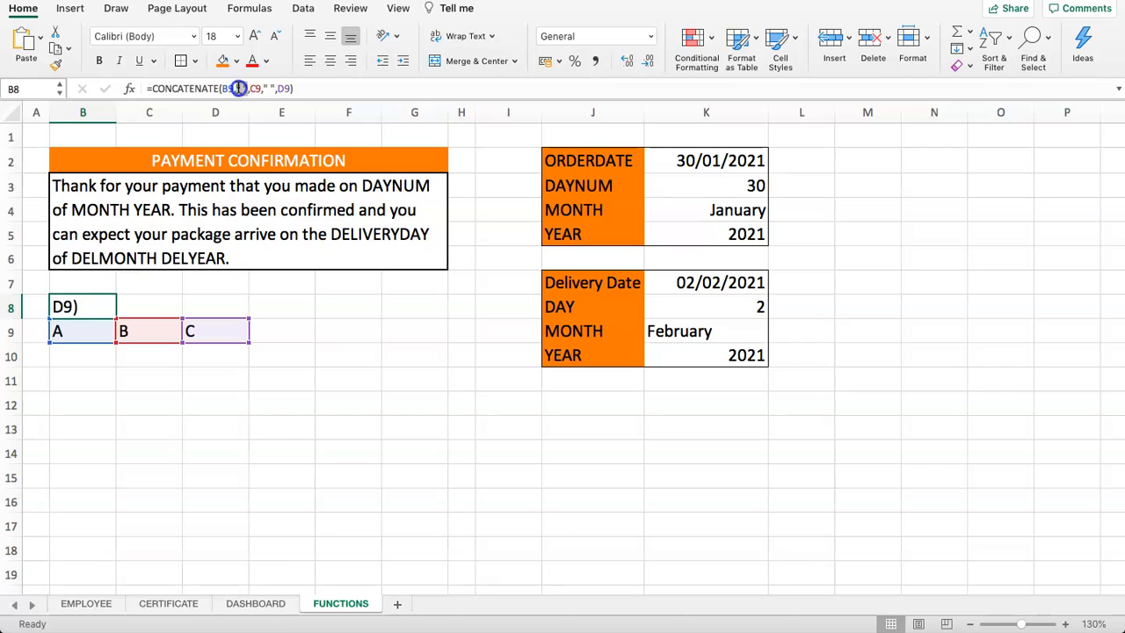
text(,)
click(274, 330)
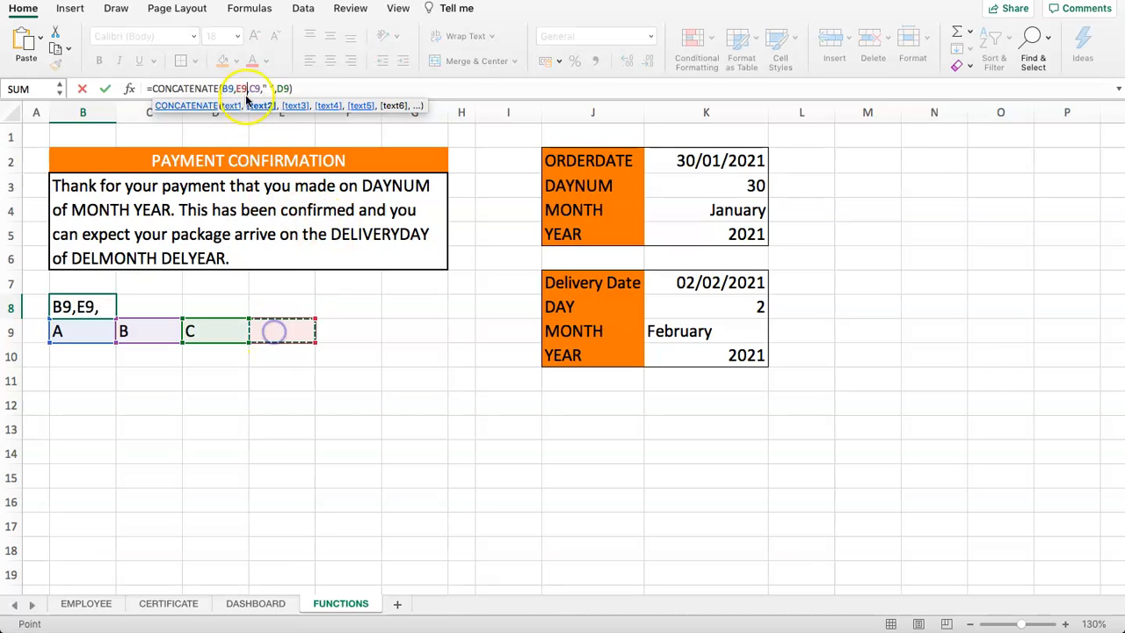
drag(264, 89, 275, 89)
click(287, 327)
key(Return)
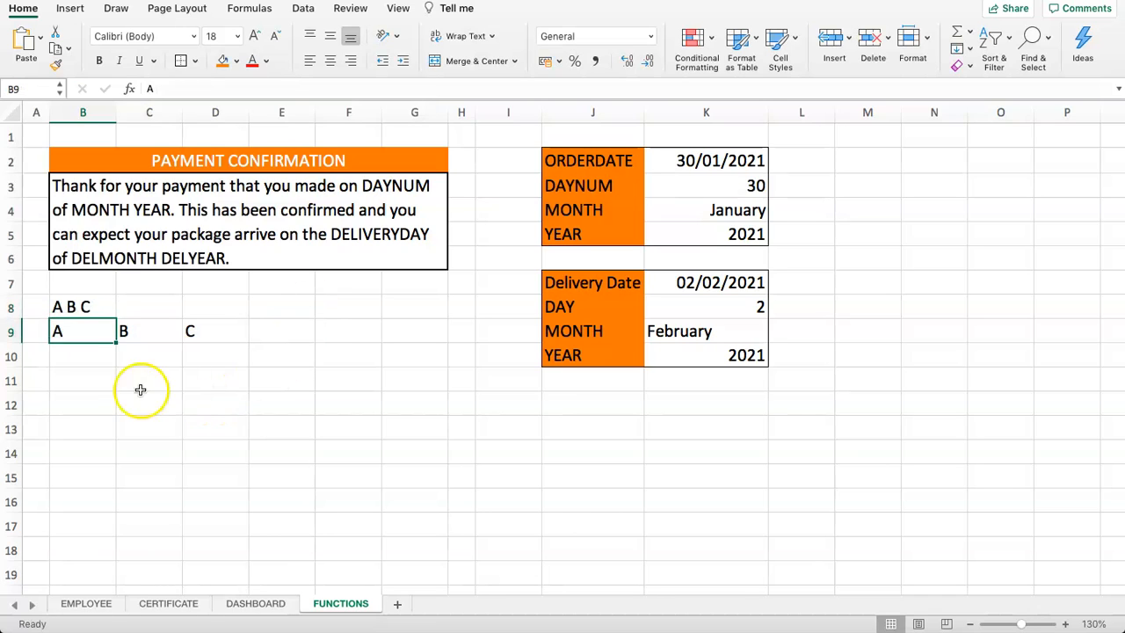
Test a trailing space after the letter A in B9 and remove it again.
click(85, 309)
click(269, 327)
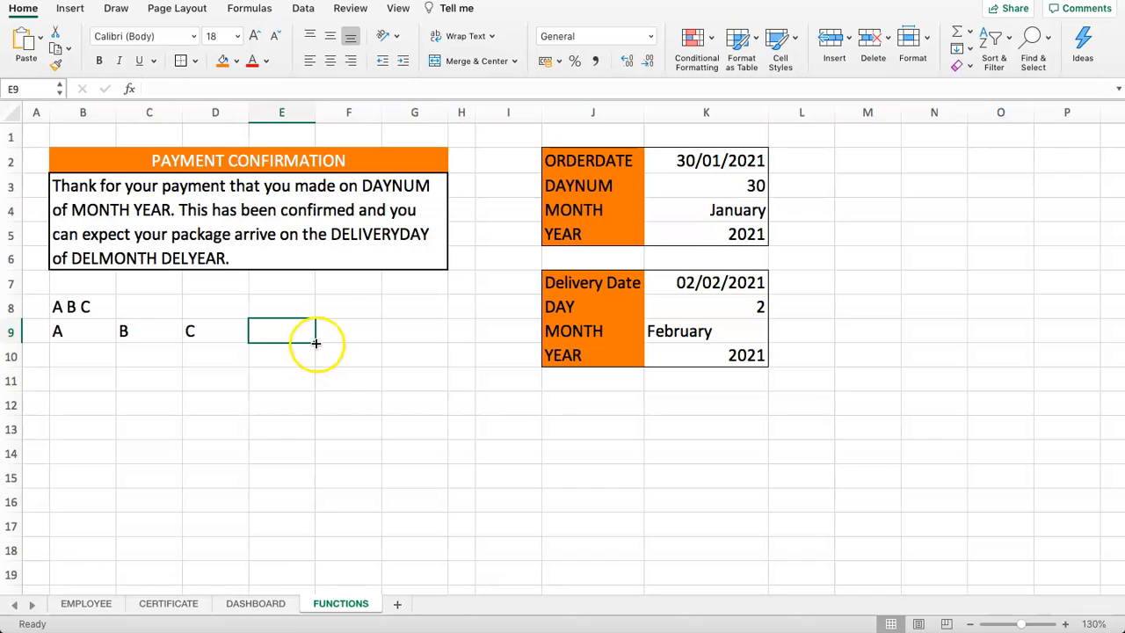
double_click(82, 329)
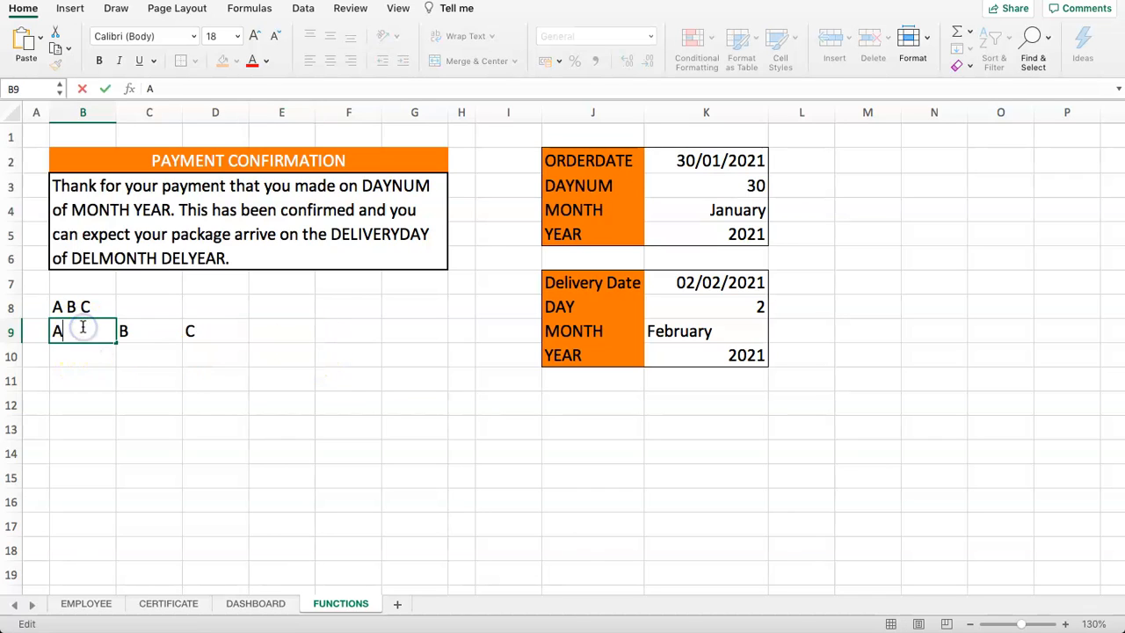
key(Delete)
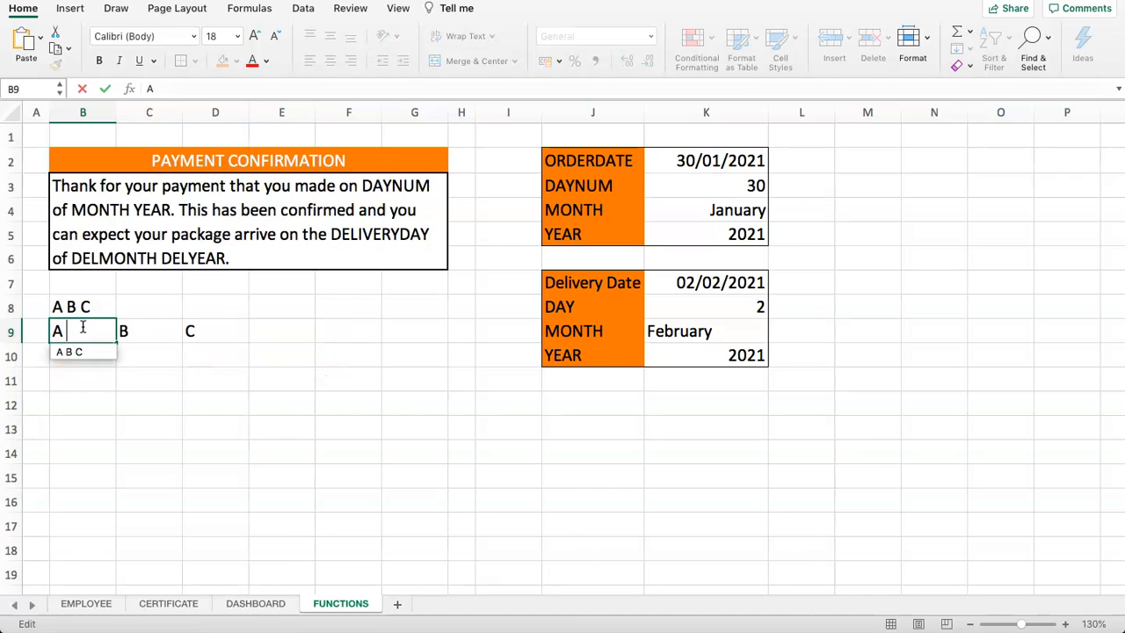
key(Return)
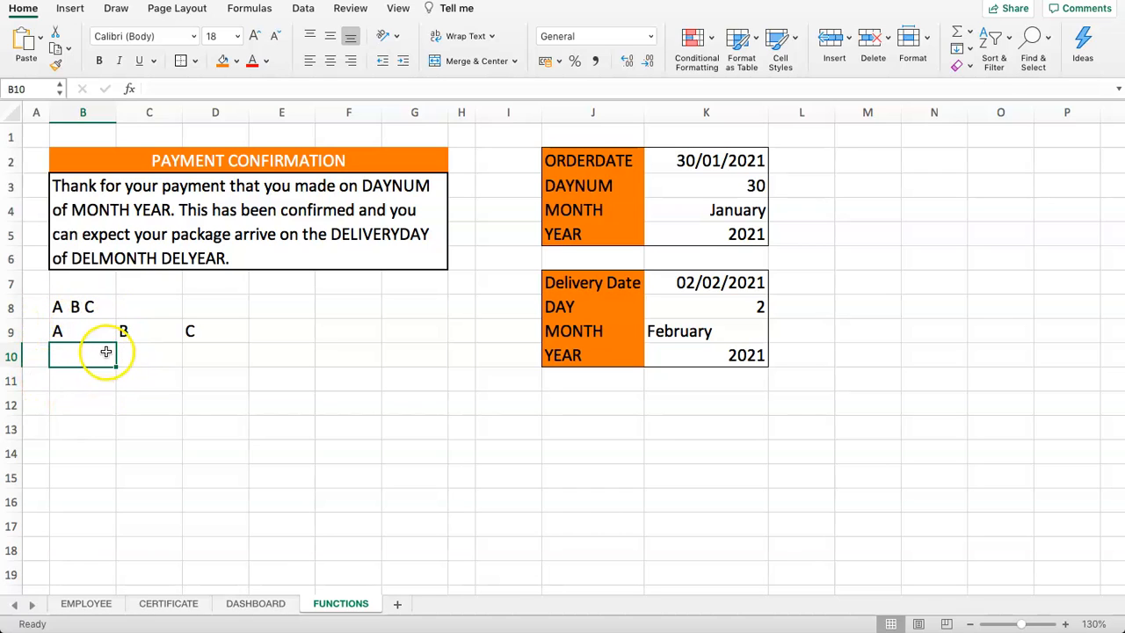
double_click(93, 332)
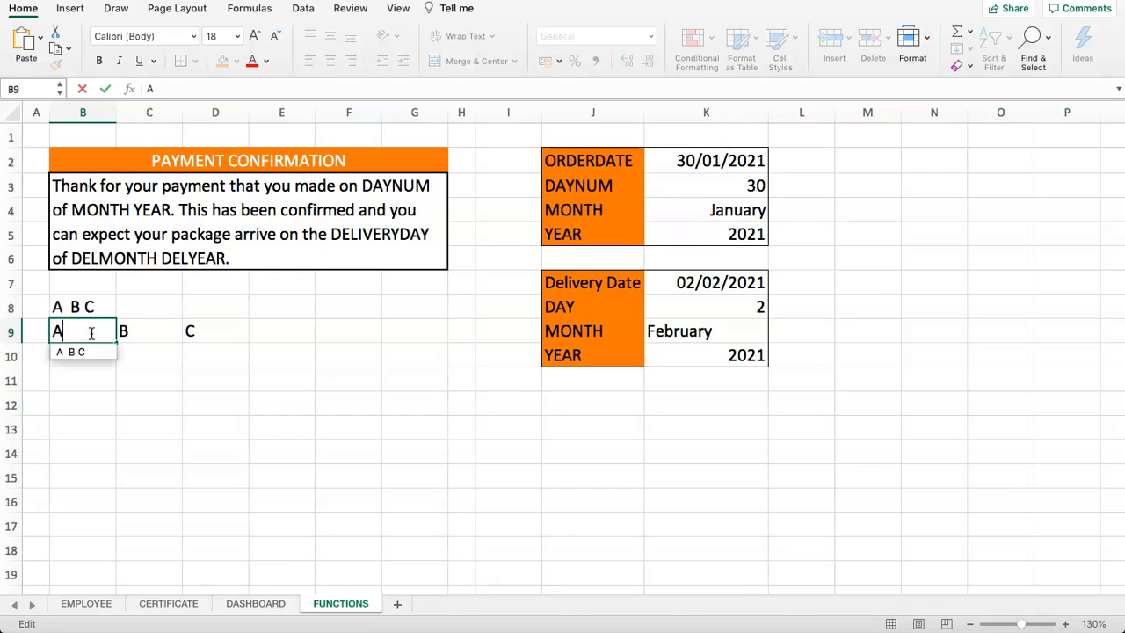
key(Return)
Replace the separator in E9 with D, and clear the sample letters from B9:E9.
click(266, 332)
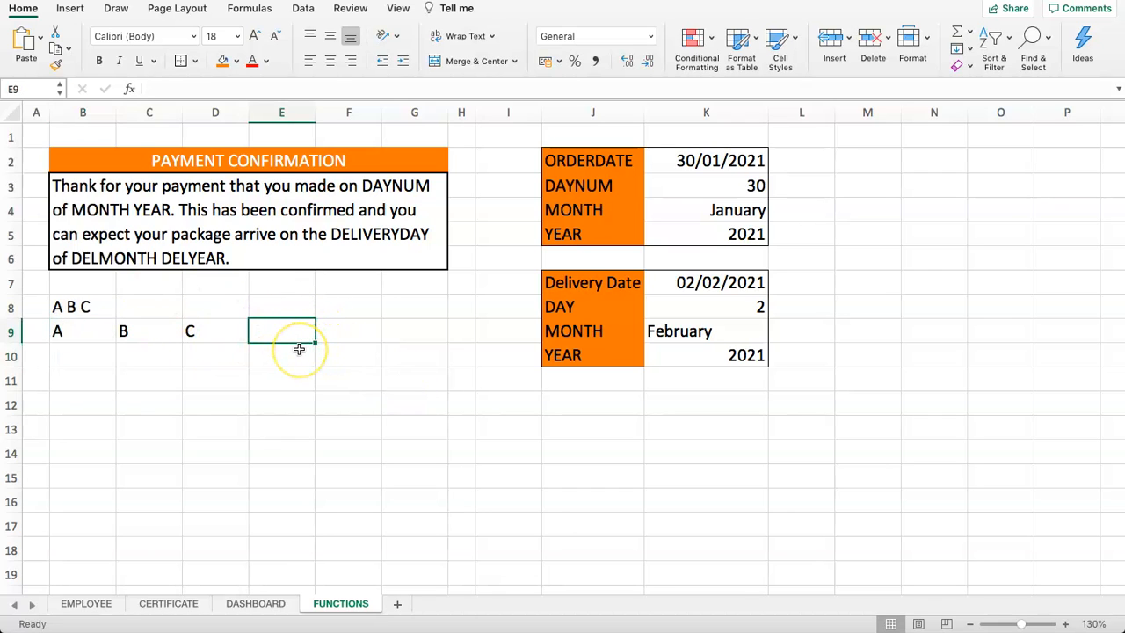
click(282, 325)
text(D)
key(Return)
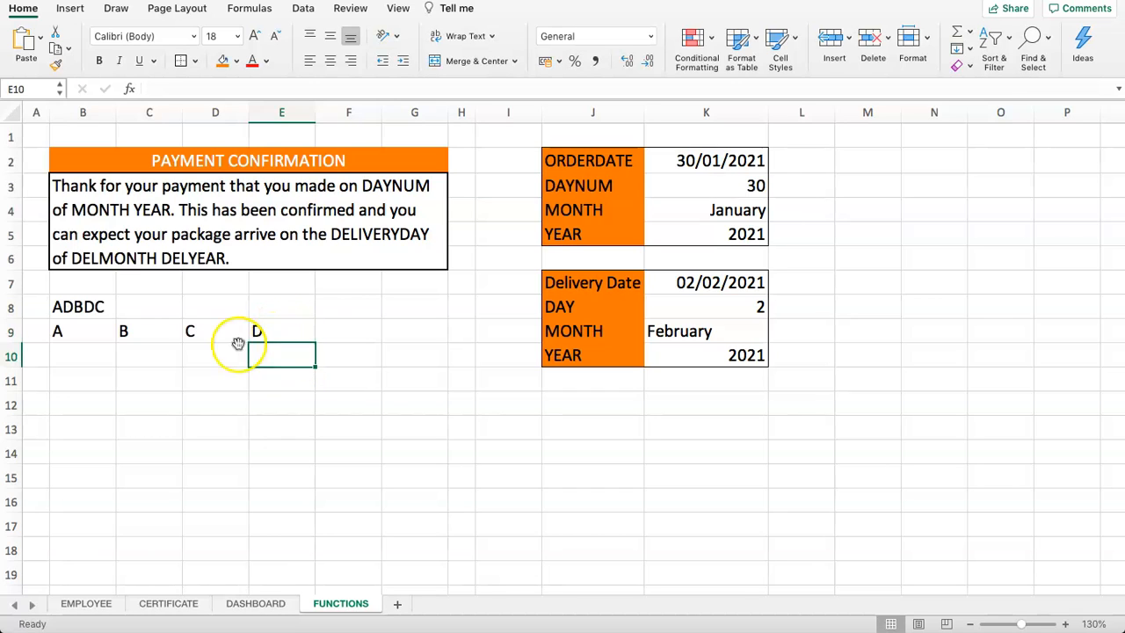
drag(264, 332, 74, 331)
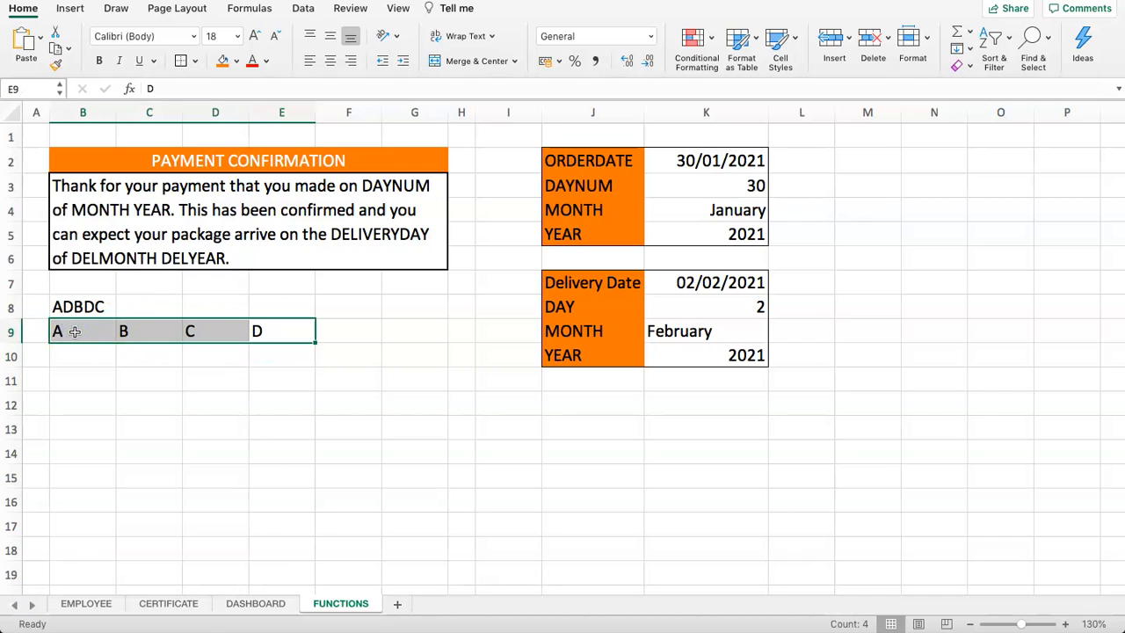
click(100, 304)
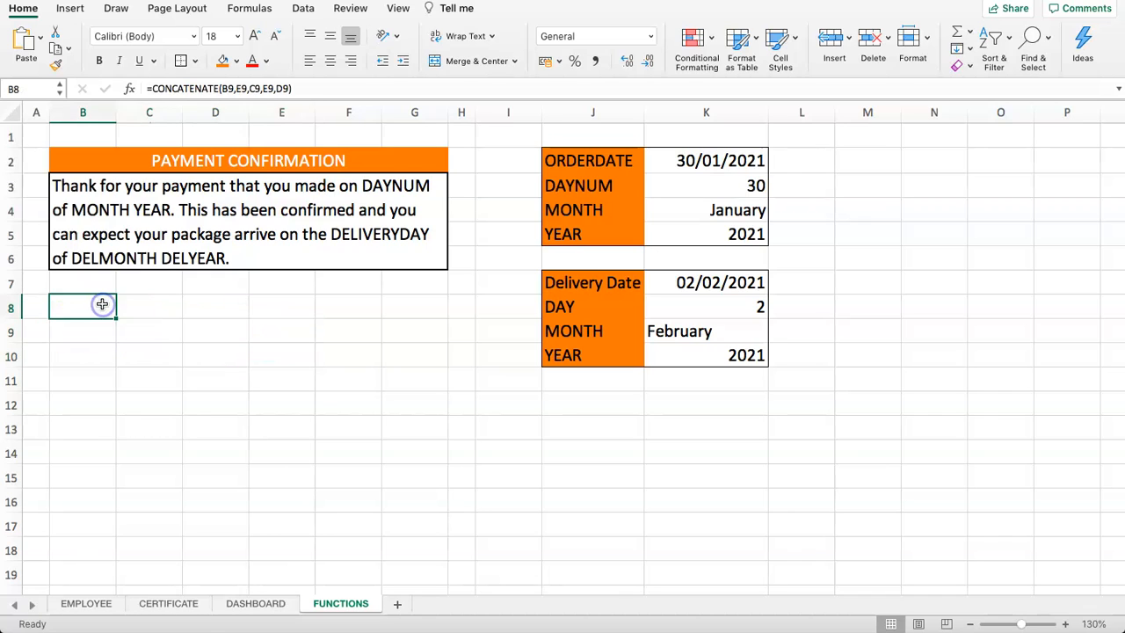
Copy the message's first sentence, "Thank for your payment that you made on DAYNUM of MONTH YEAR.", into B9.
click(110, 186)
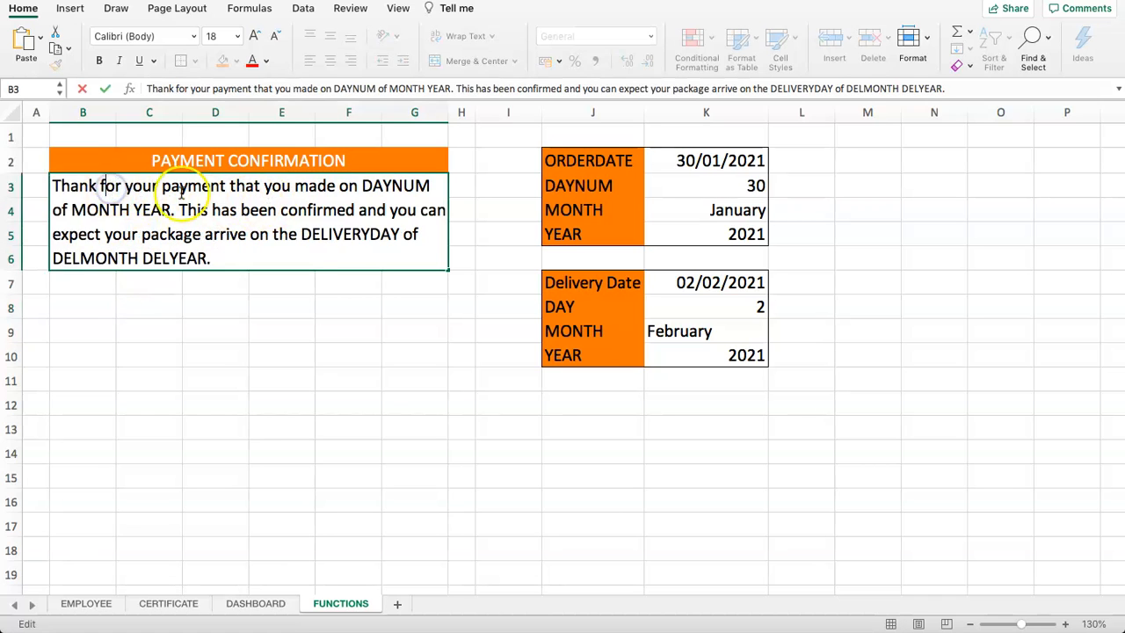
double_click(70, 186)
drag(128, 202, 167, 211)
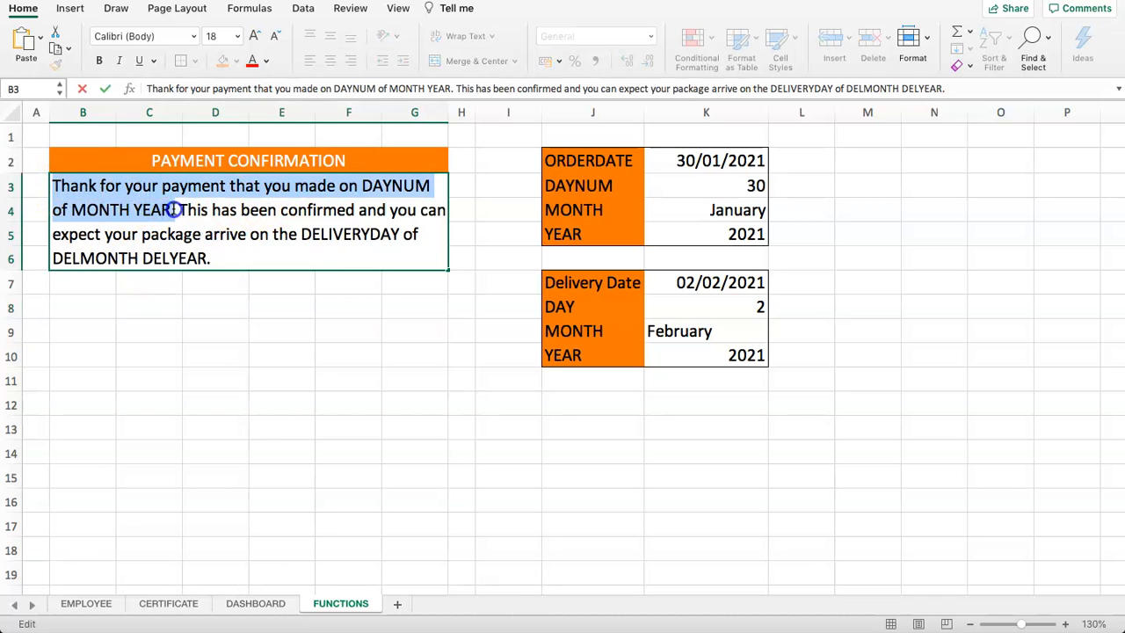
key(super+c)
click(79, 304)
click(82, 331)
key(super+v)
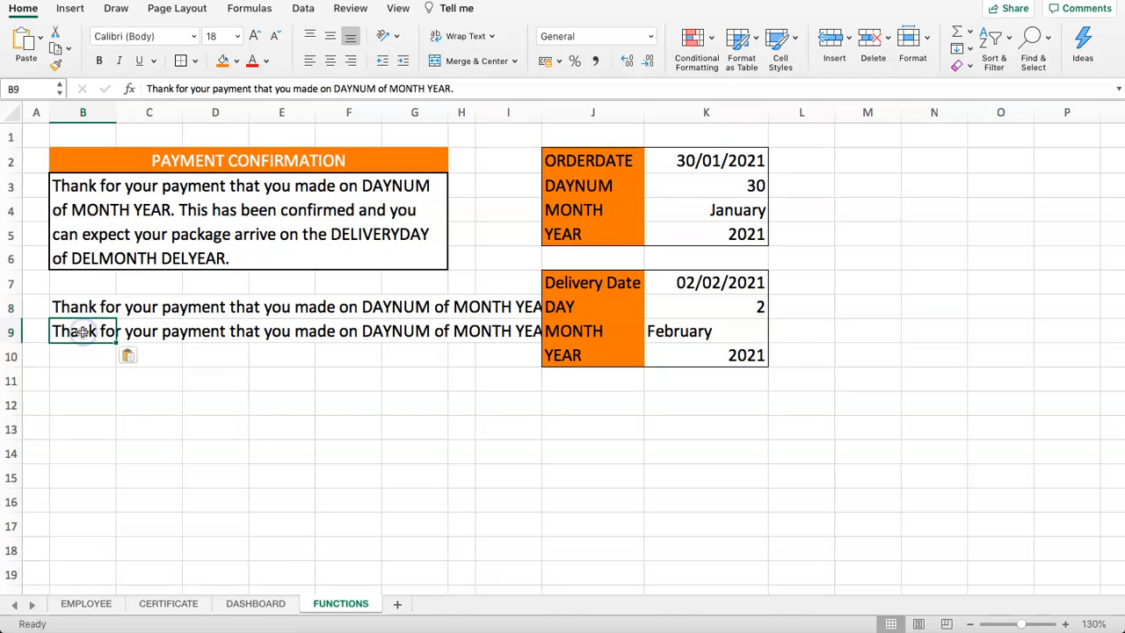
key(Return)
Cut "DAYNUM of MONTH YEAR." out of B9, leaving "Thank for your payment that you made on".
click(62, 325)
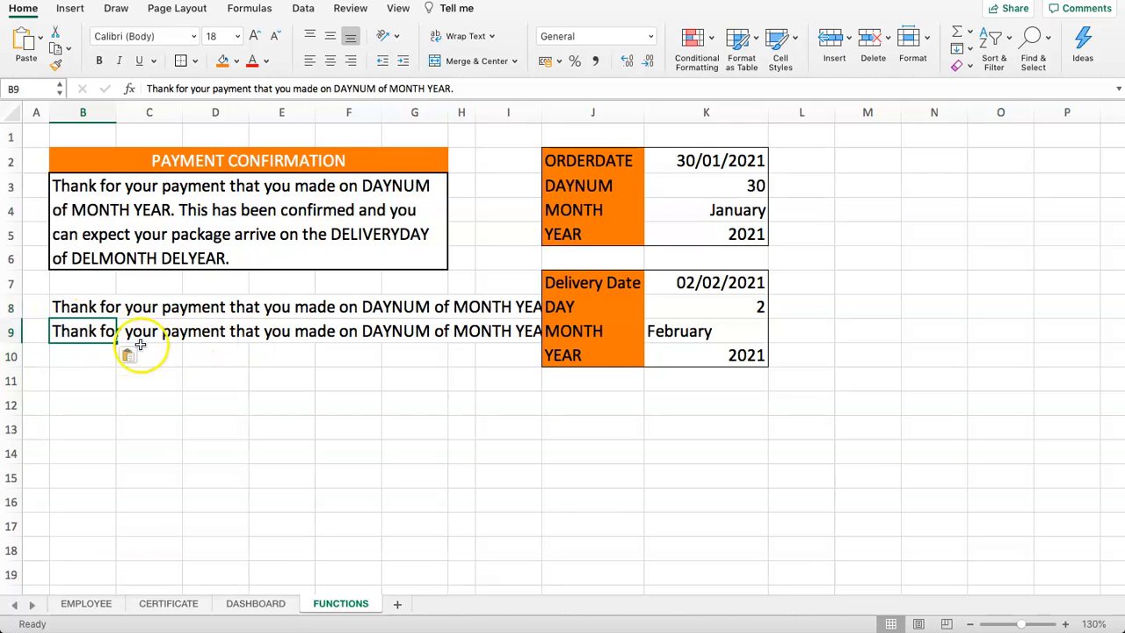
drag(150, 92, 479, 88)
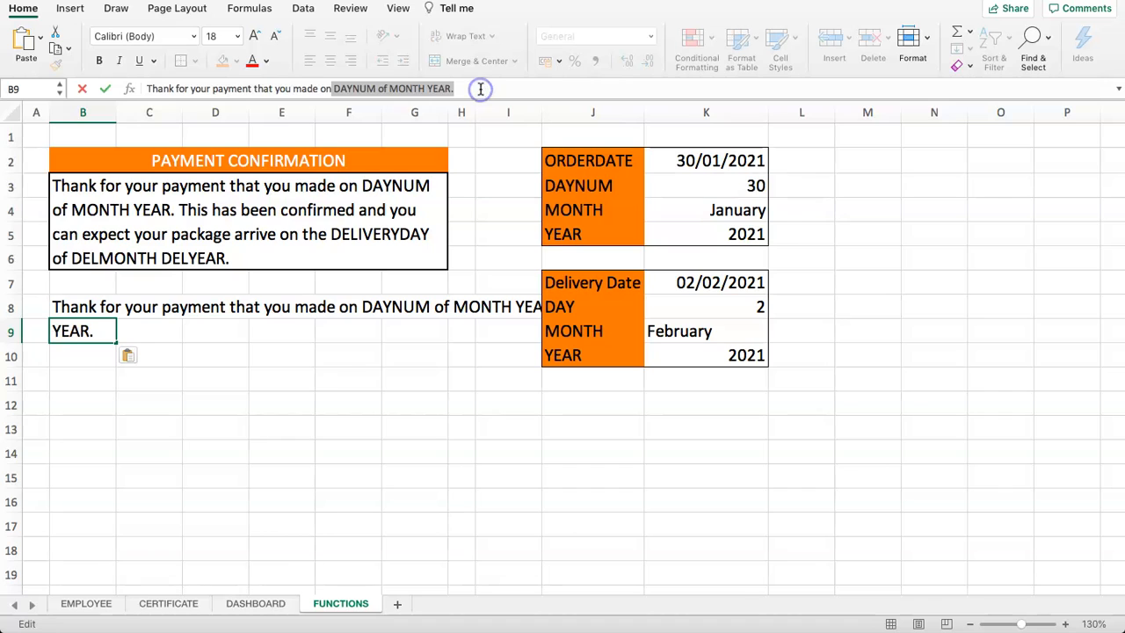
key(BackSpace)
key(Return)
Paste the cut text into C9 without its leading space and cut everything after DAYNUM.
key(Up)
key(Right)
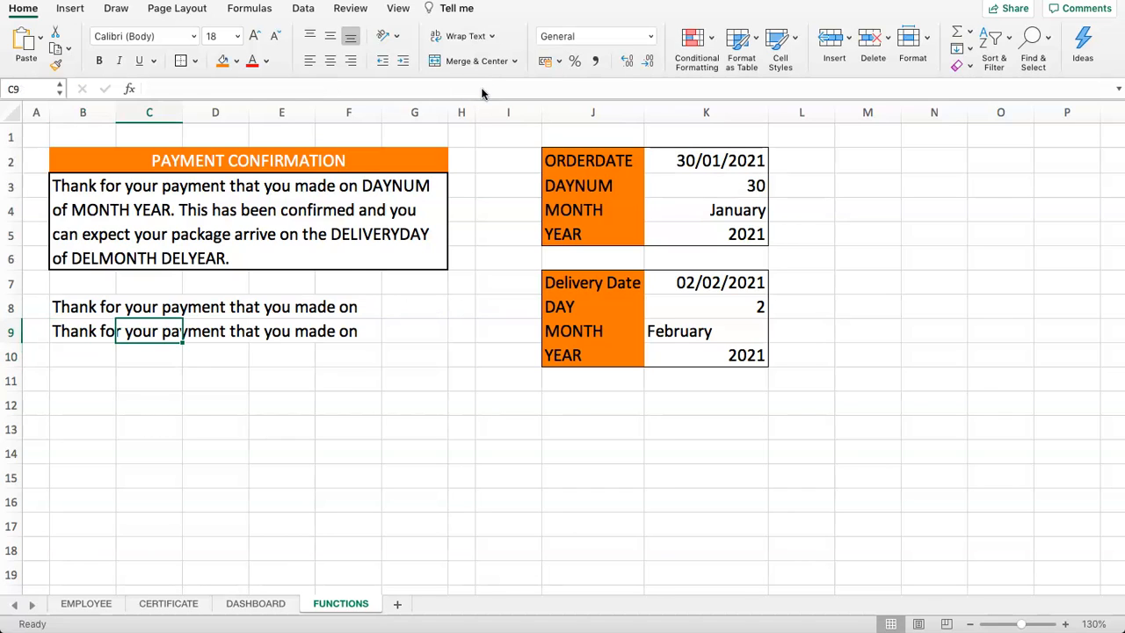
key(super+v)
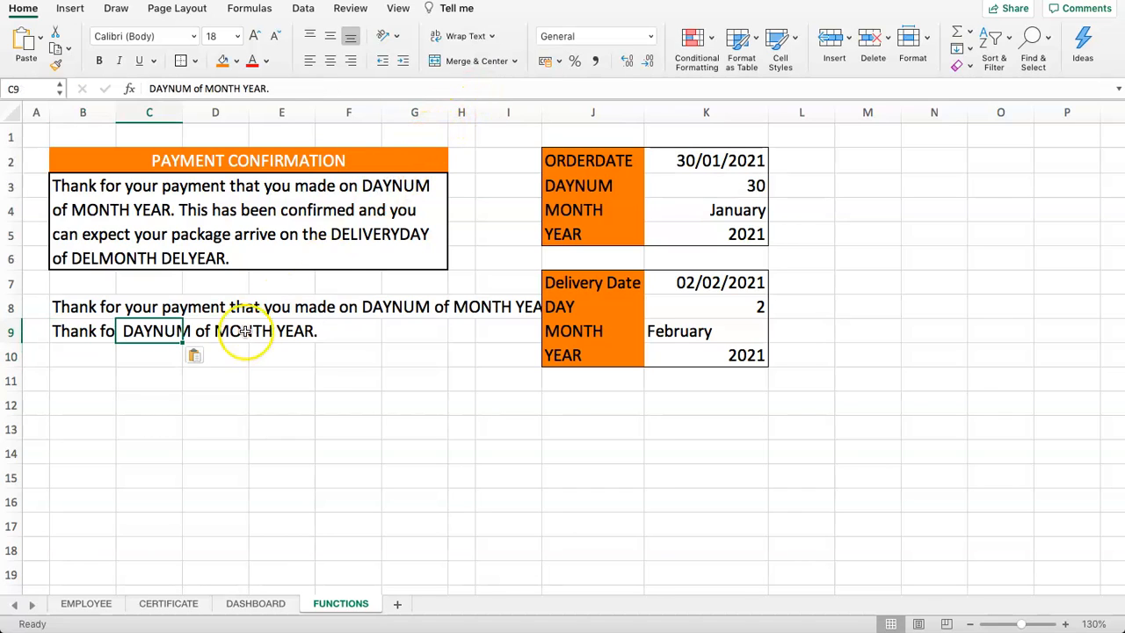
click(151, 88)
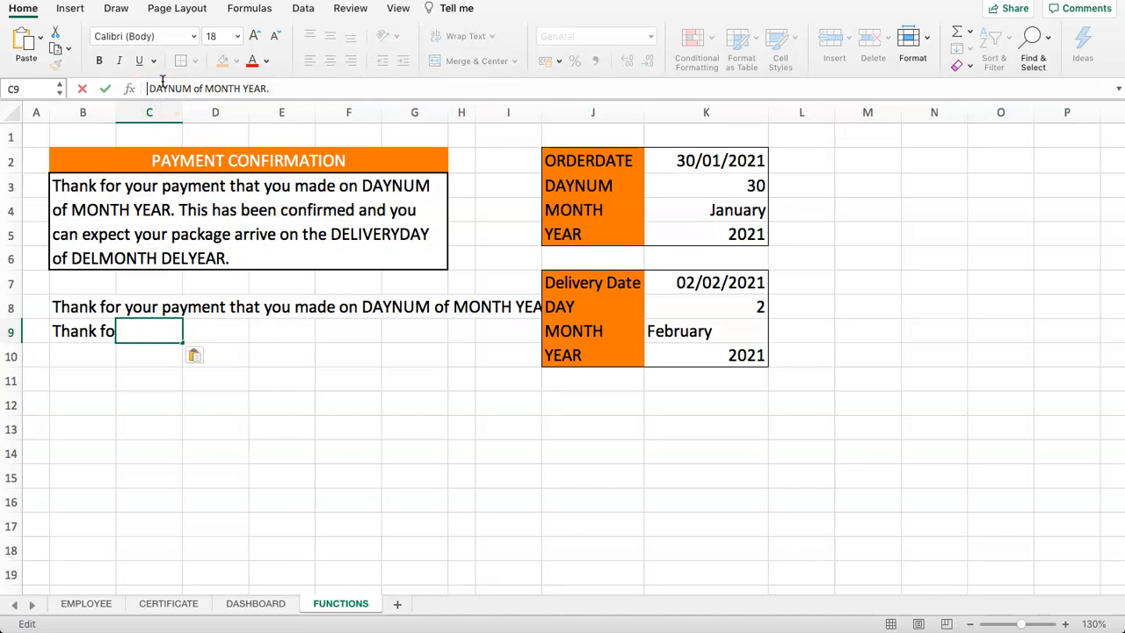
click(223, 91)
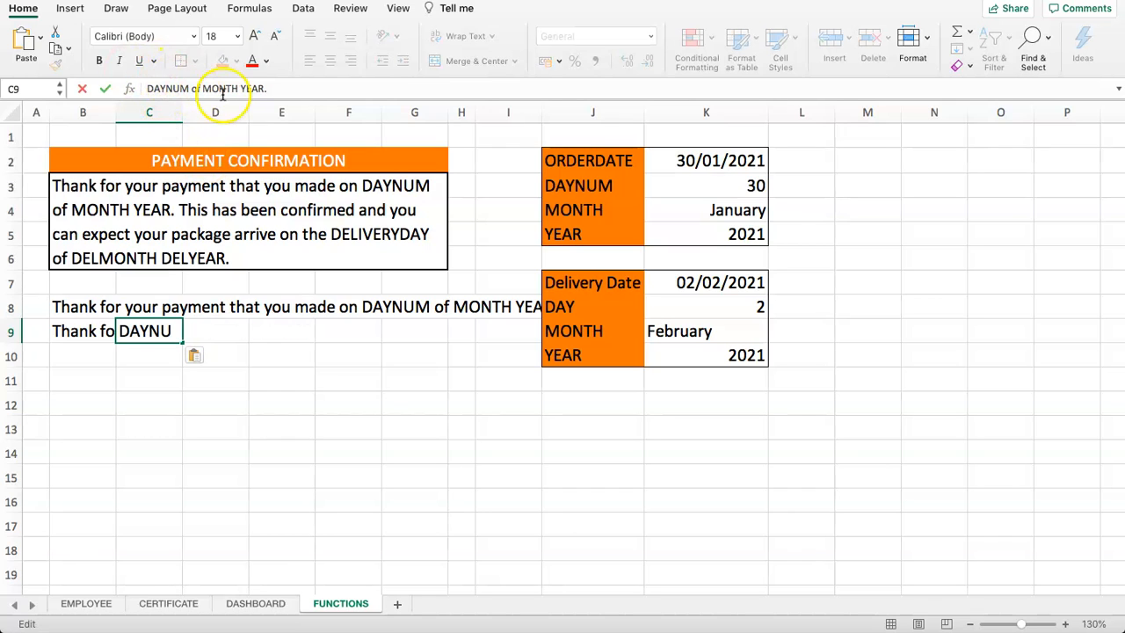
drag(187, 88, 313, 88)
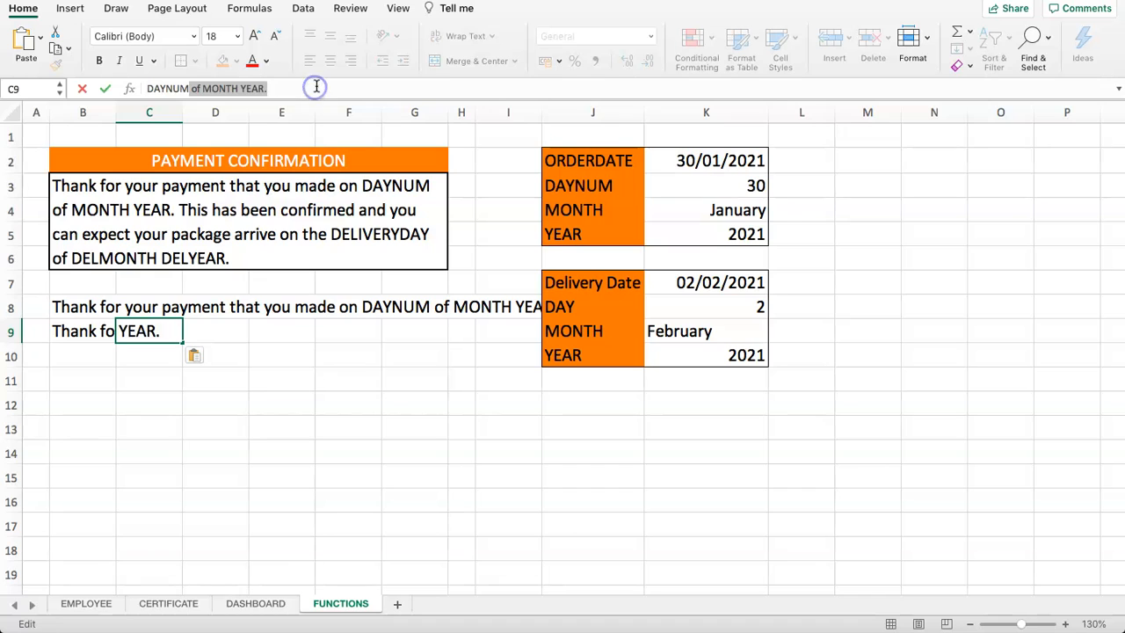
key(BackSpace)
key(Return)
Replace the DAYNUM text in C9 with a reference to the order's day number, =K3.
key(Up)
key(Right)
click(164, 330)
click(708, 211)
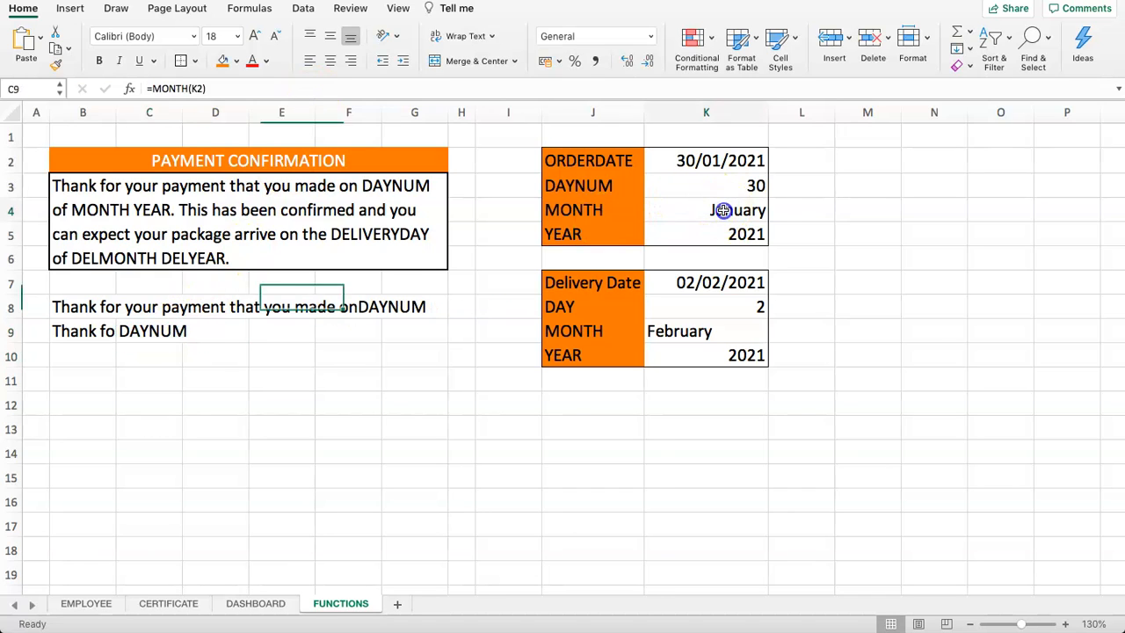
click(146, 329)
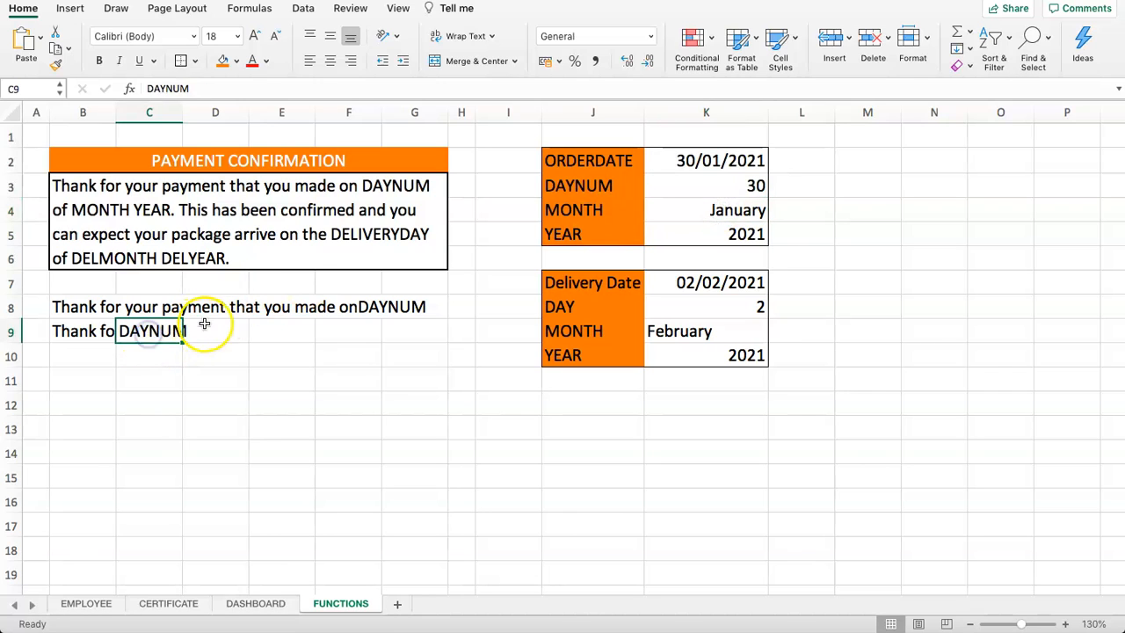
text(=)
click(709, 190)
key(Return)
Paste the remaining text into D9 and cut it down to "of" without a leading space.
click(219, 335)
key(super+v)
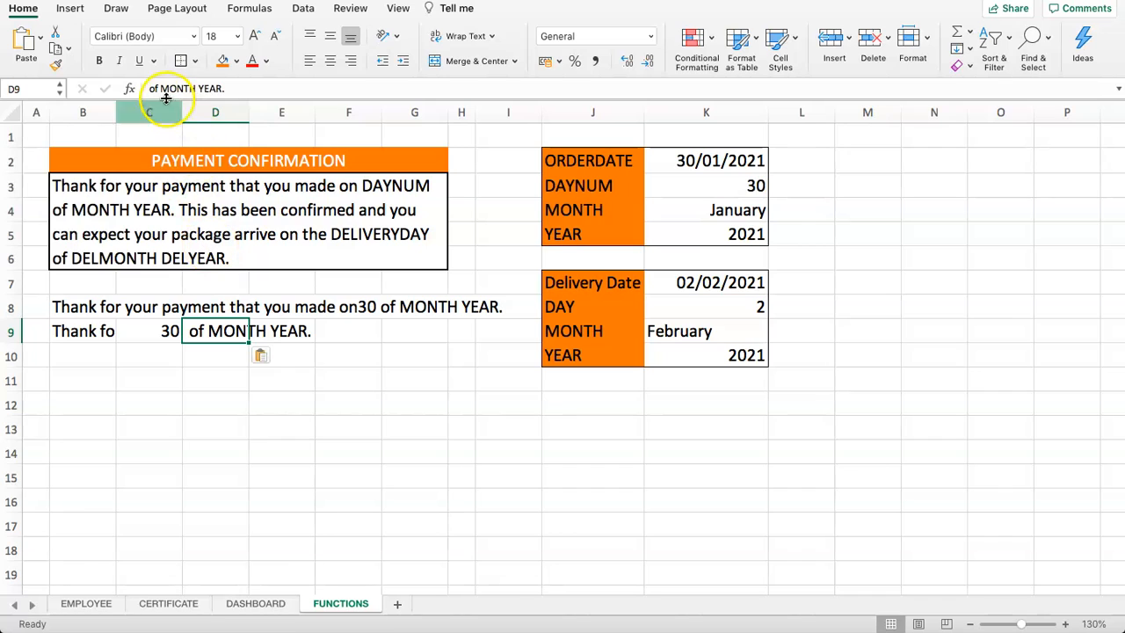
drag(160, 90, 339, 101)
key(BackSpace)
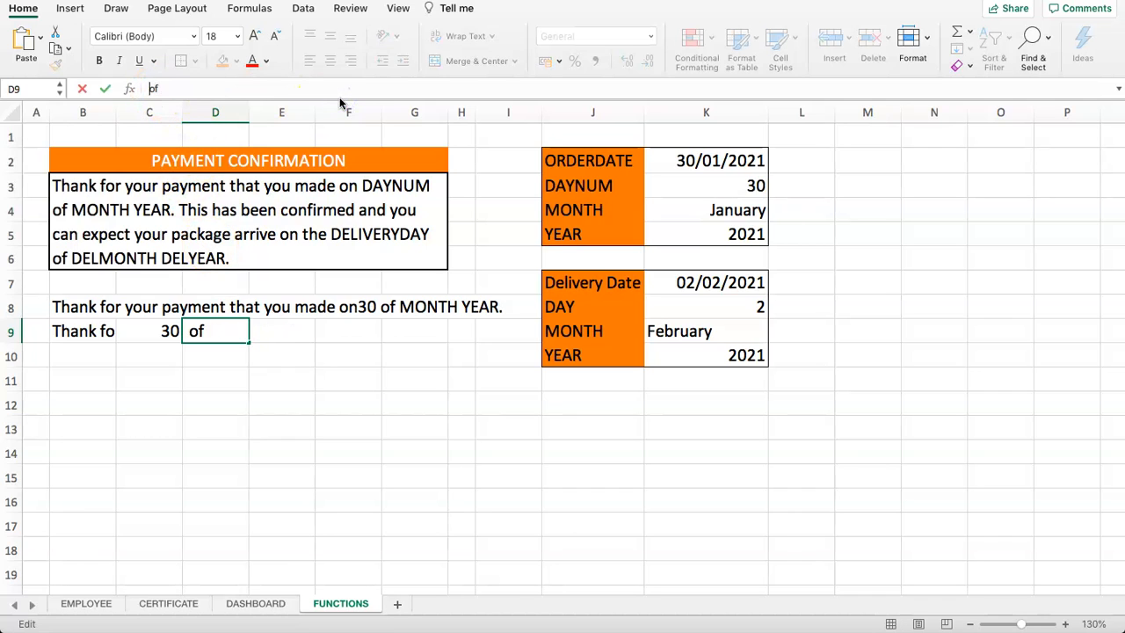
key(Return)
Paste the remainder into E9 without its leading space and cut everything after MONTH.
key(Up)
key(Right)
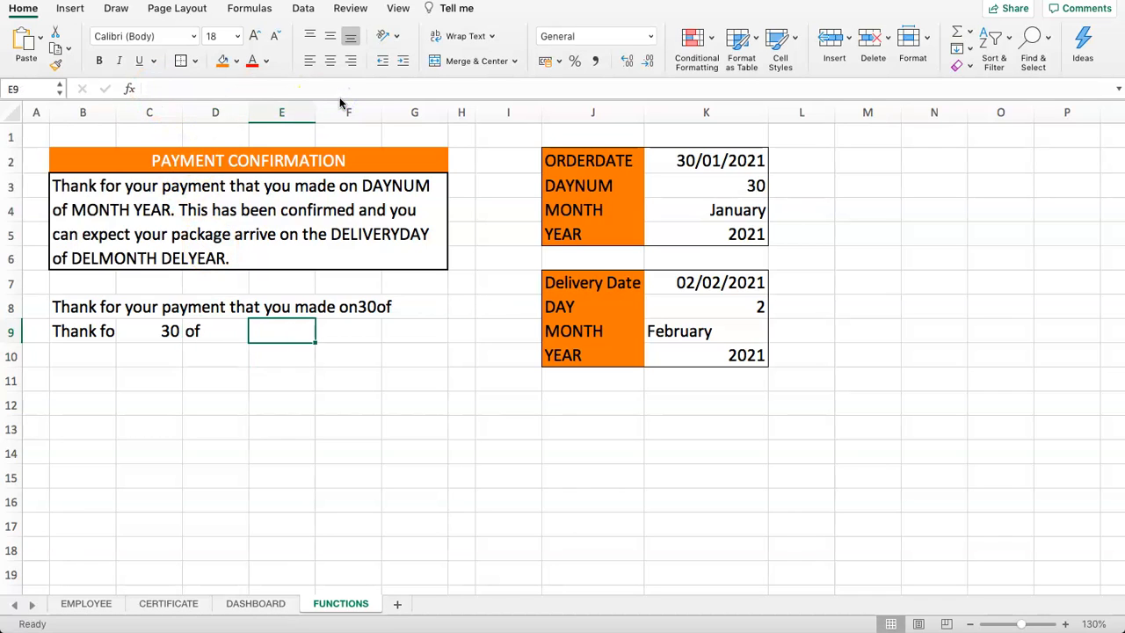
click(227, 89)
key(super+v)
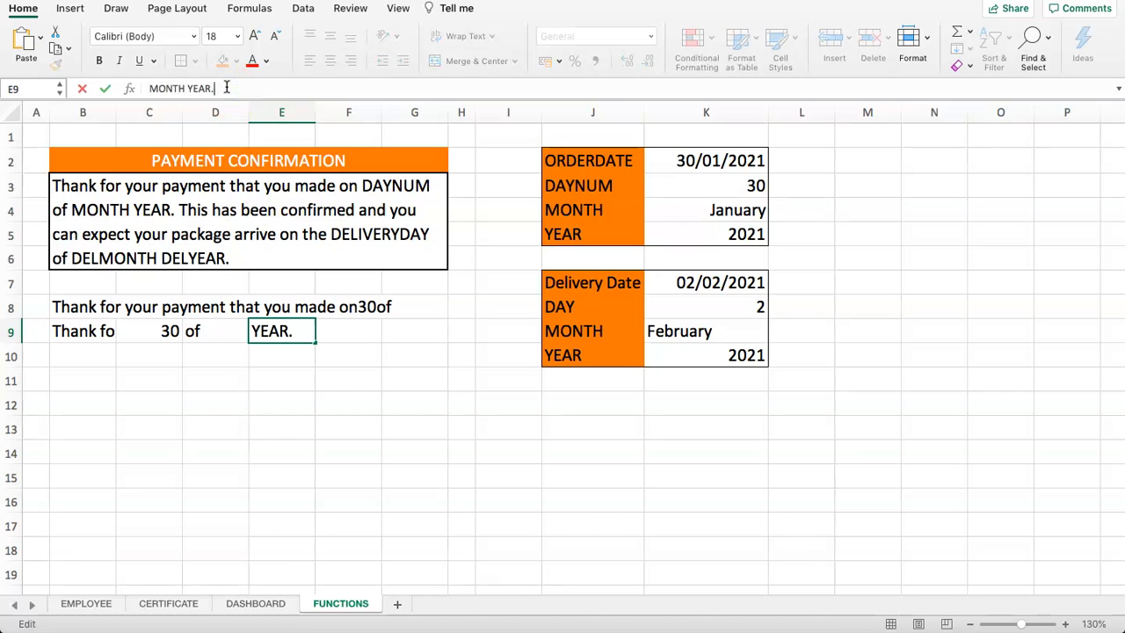
click(157, 90)
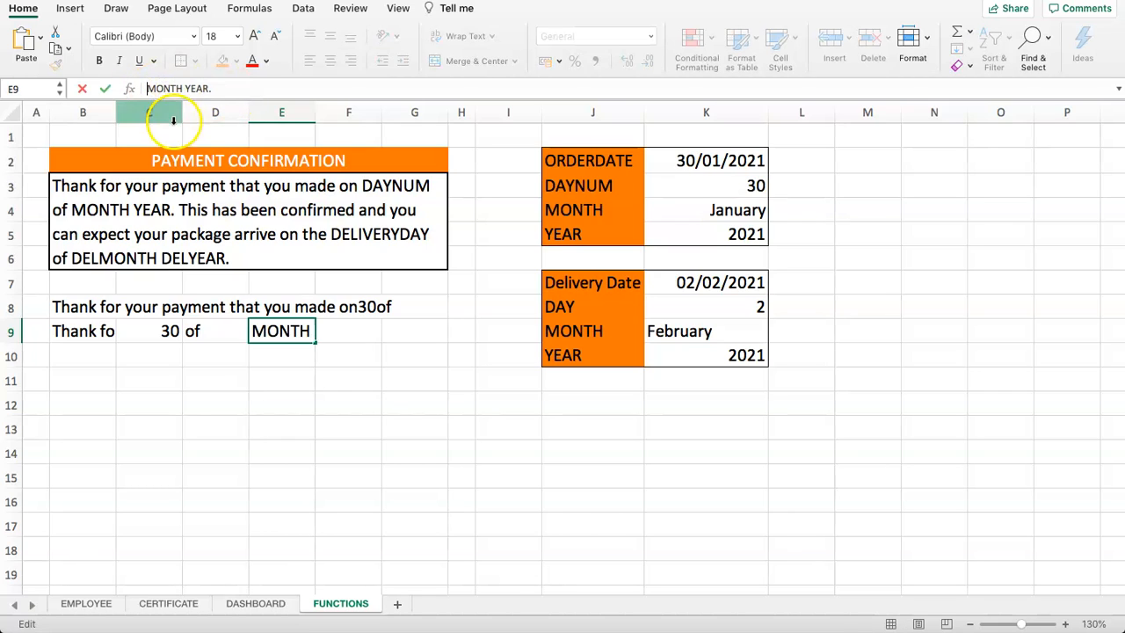
drag(181, 89, 284, 88)
key(super+x)
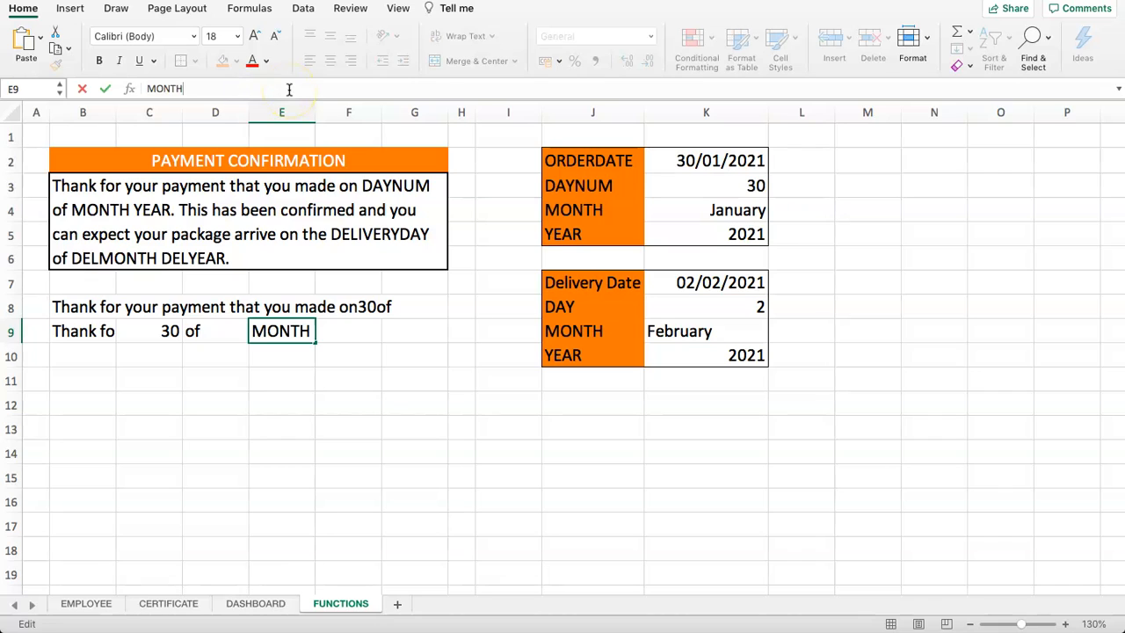
key(Return)
Paste the remaining text into F9 and reduce it to YEAR, without the leading space and full stop.
key(Right)
key(Up)
key(super+v)
click(289, 92)
key(BackSpace)
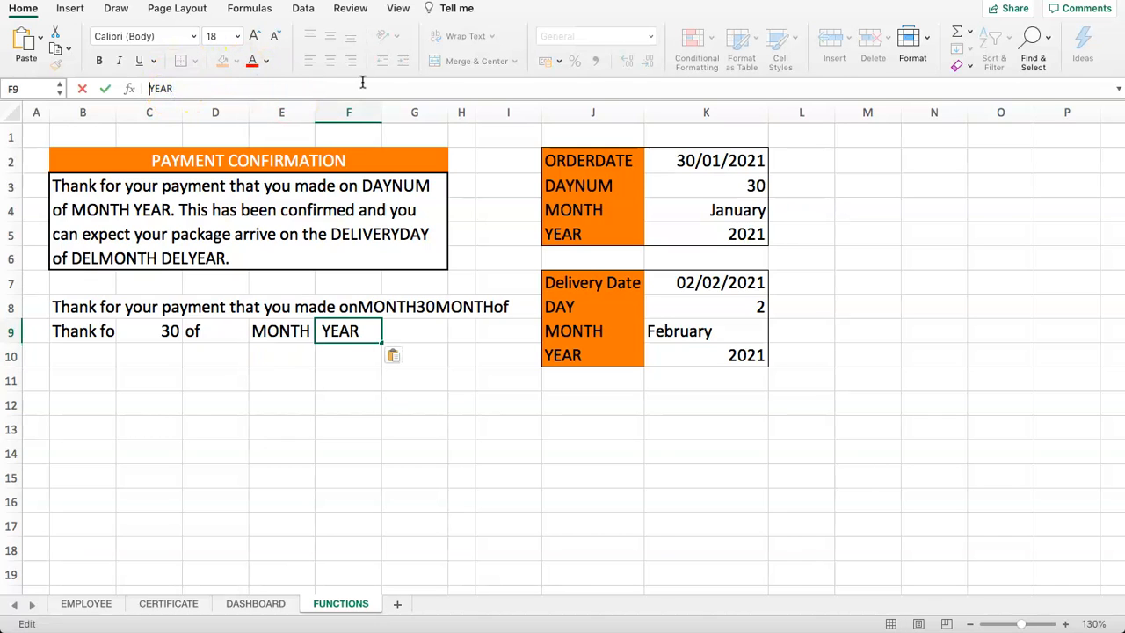
key(Return)
click(428, 329)
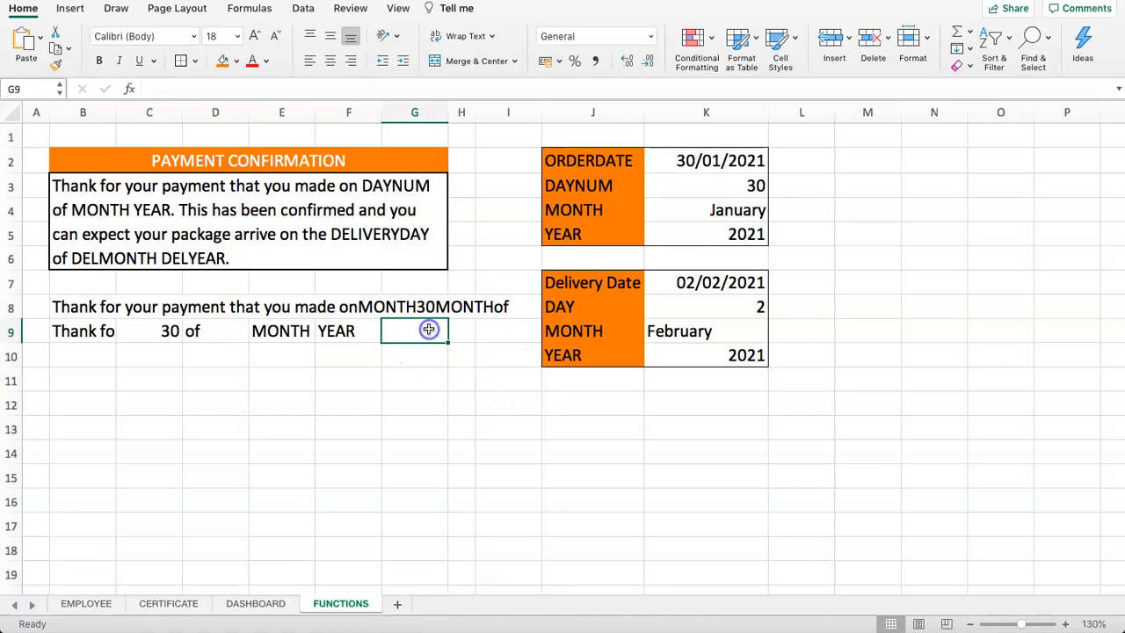
Enter a full stop in cell G9 as the closing piece of the sentence.
text(.)
key(Return)
click(430, 328)
key(BackSpace)
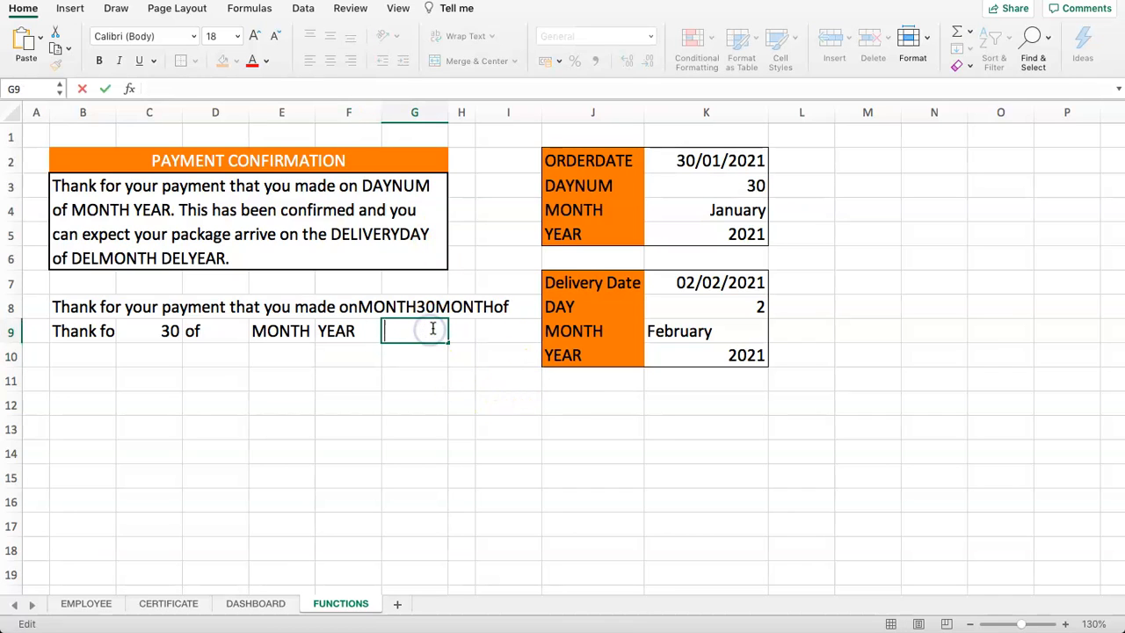
text(.)
key(Return)
drag(83, 334, 404, 340)
click(294, 400)
click(150, 305)
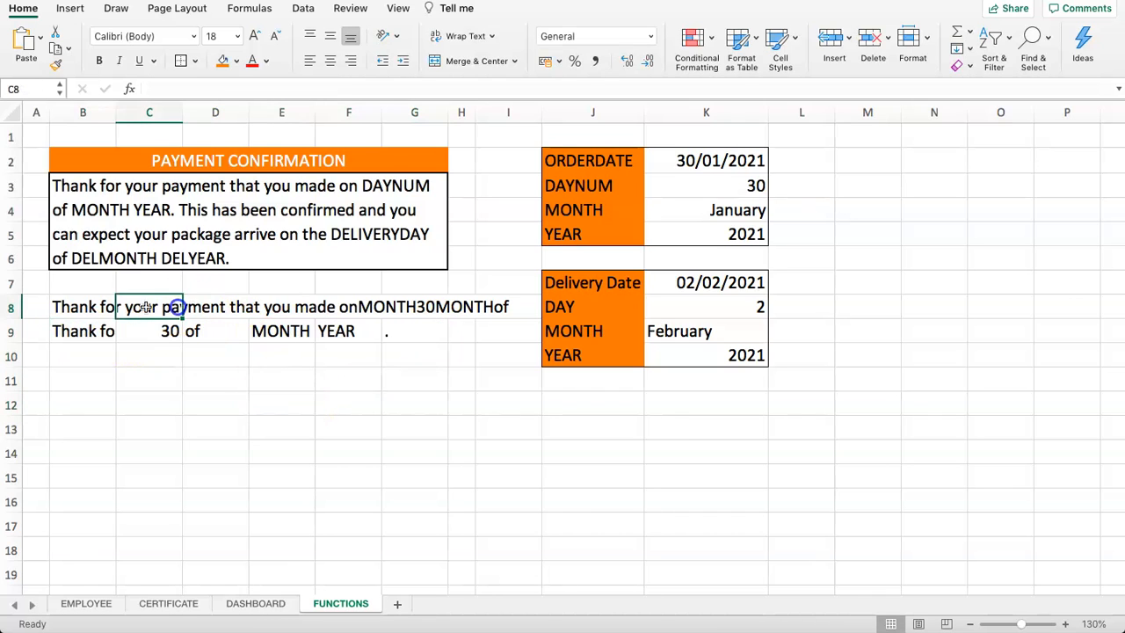
click(110, 307)
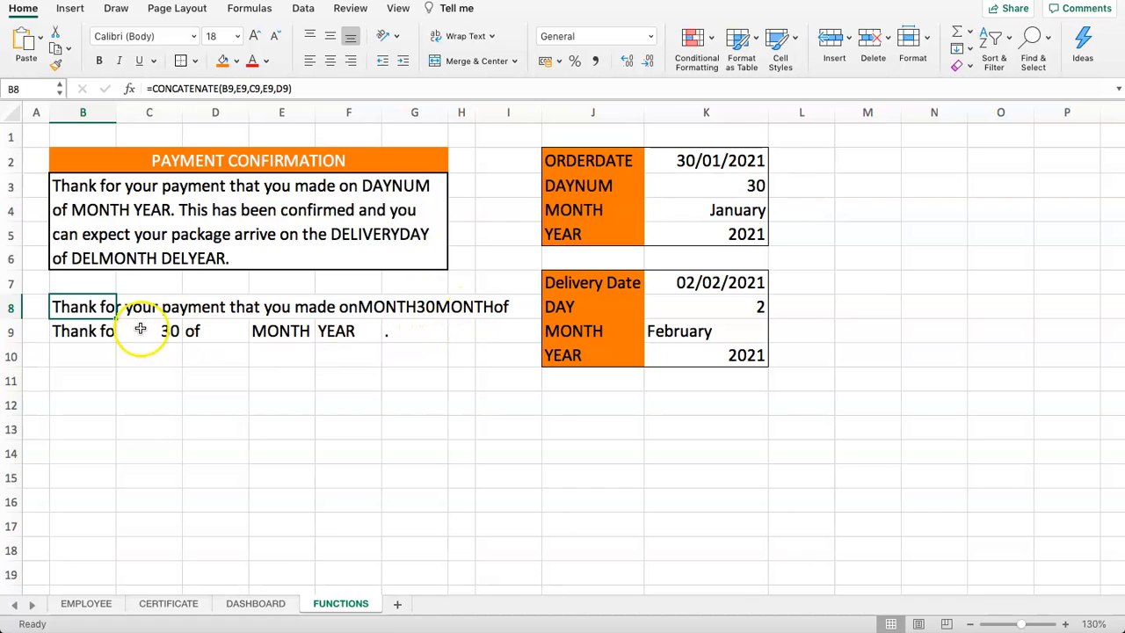
click(370, 331)
click(423, 307)
Cut the CONCATENATE formula in B8 down to its first argument, B9.
click(88, 307)
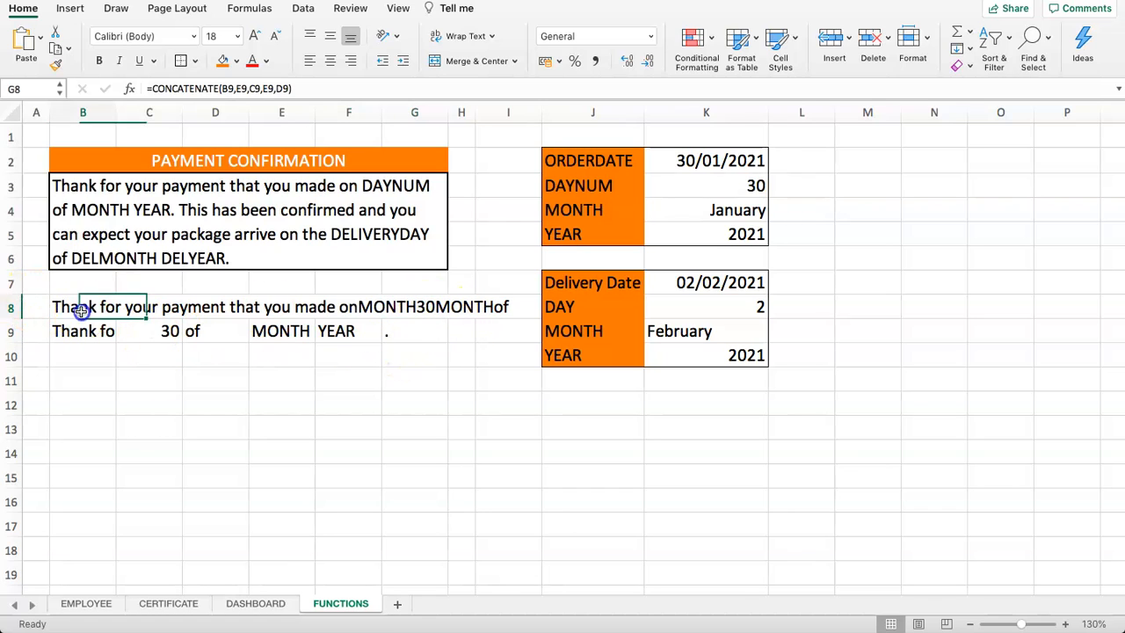
click(233, 88)
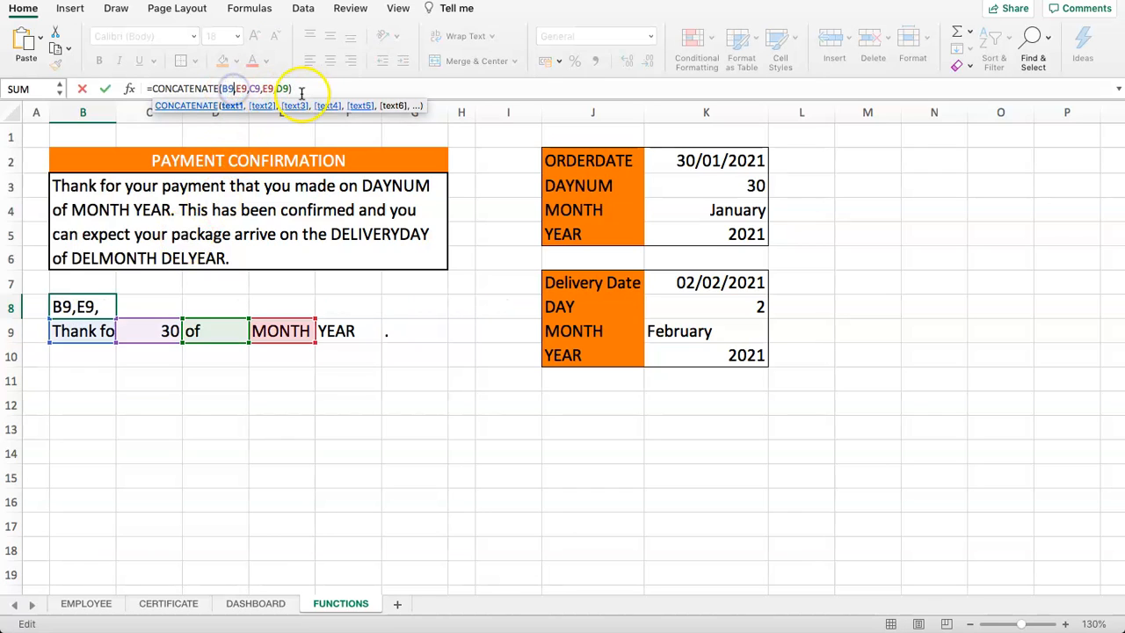
click(289, 88)
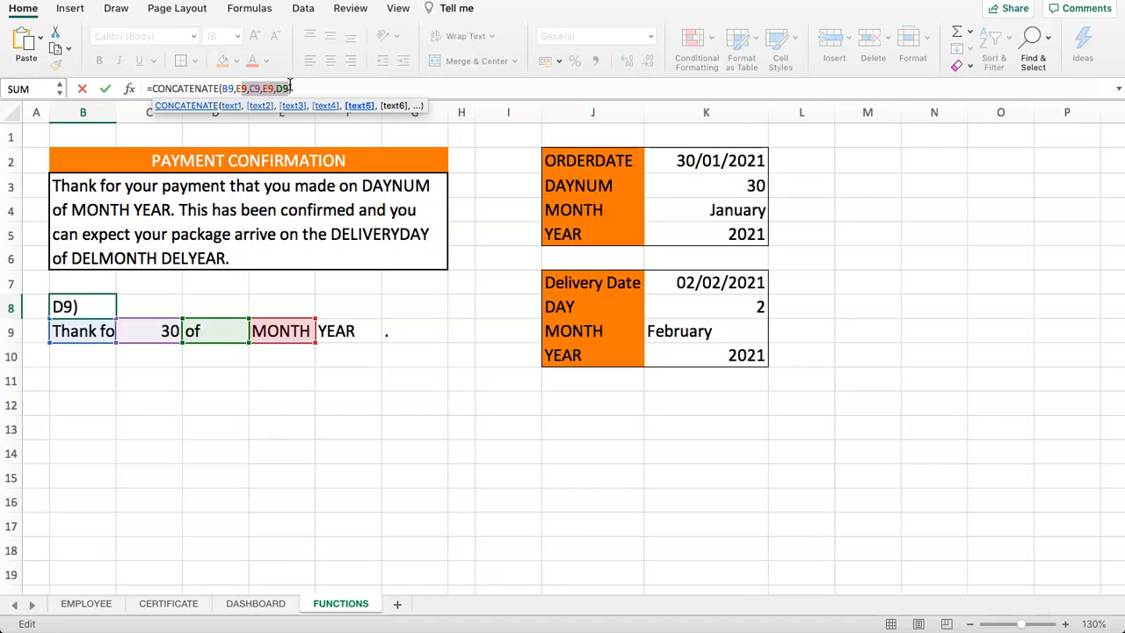
key(BackSpace)
key(Return)
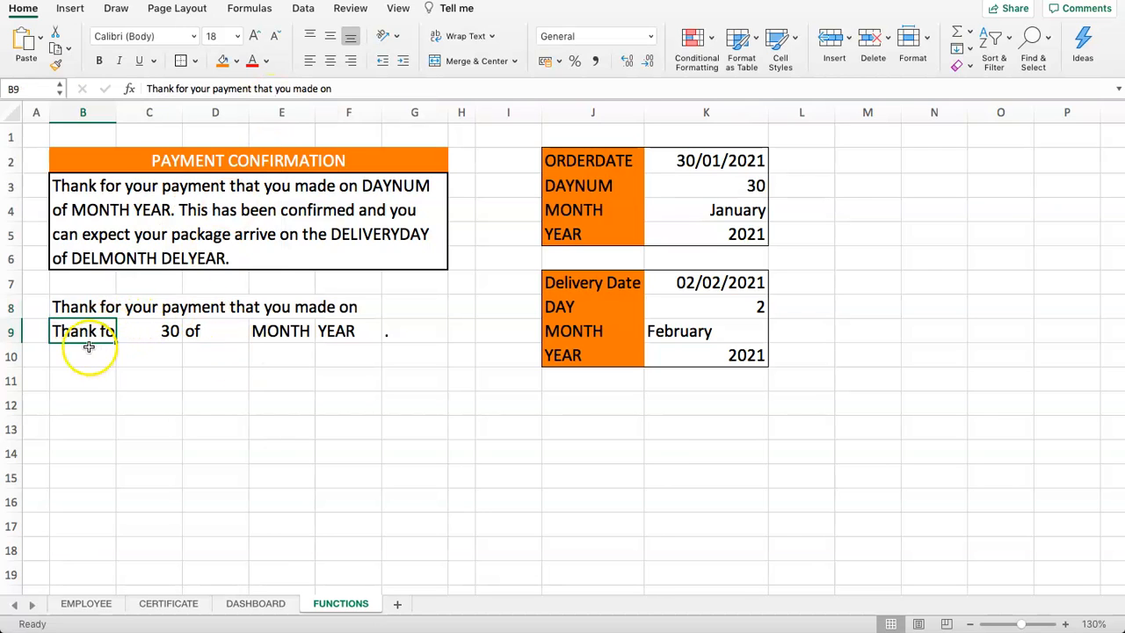
Extend the B8 CONCATENATE formula with a space " ", cell C9 and another space " ".
drag(140, 332, 396, 321)
click(89, 306)
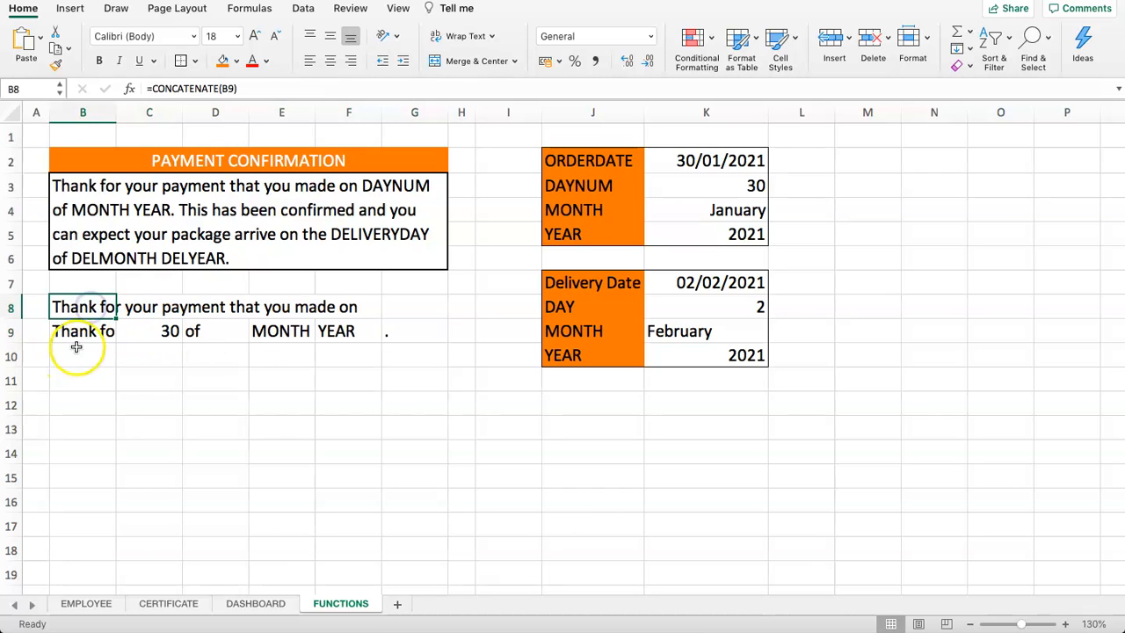
click(233, 89)
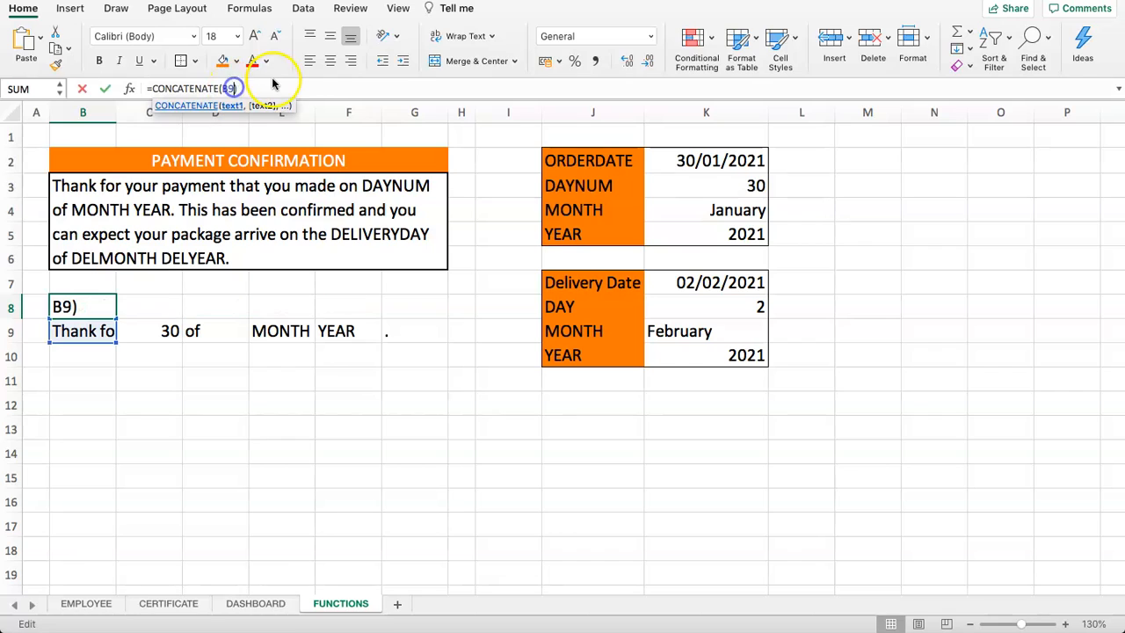
text(,)
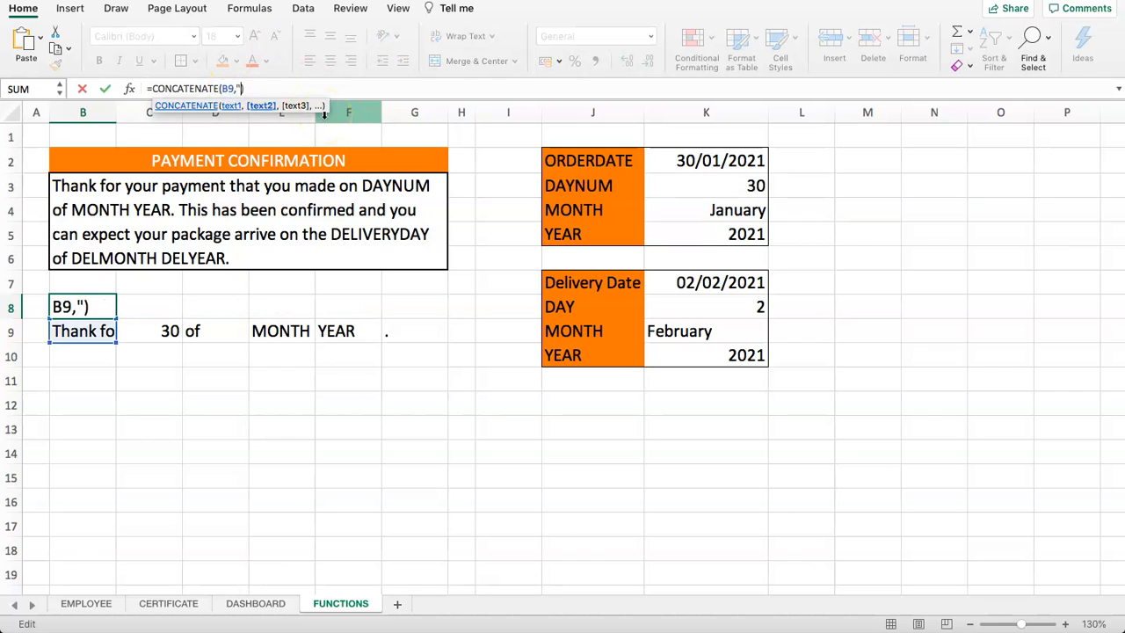
text(" ",)
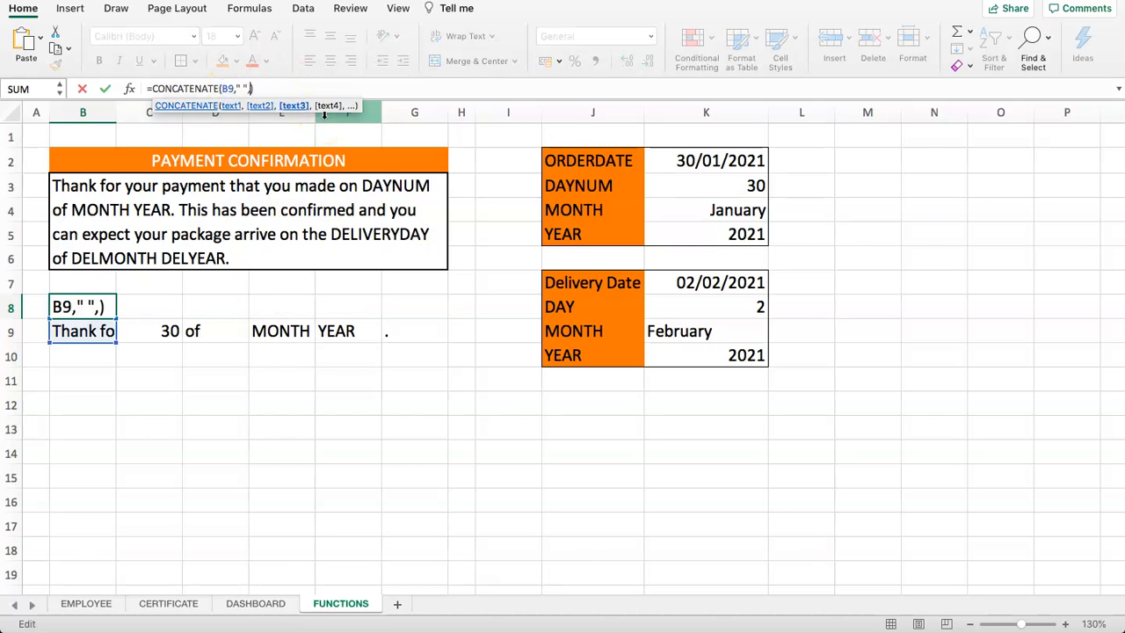
click(170, 326)
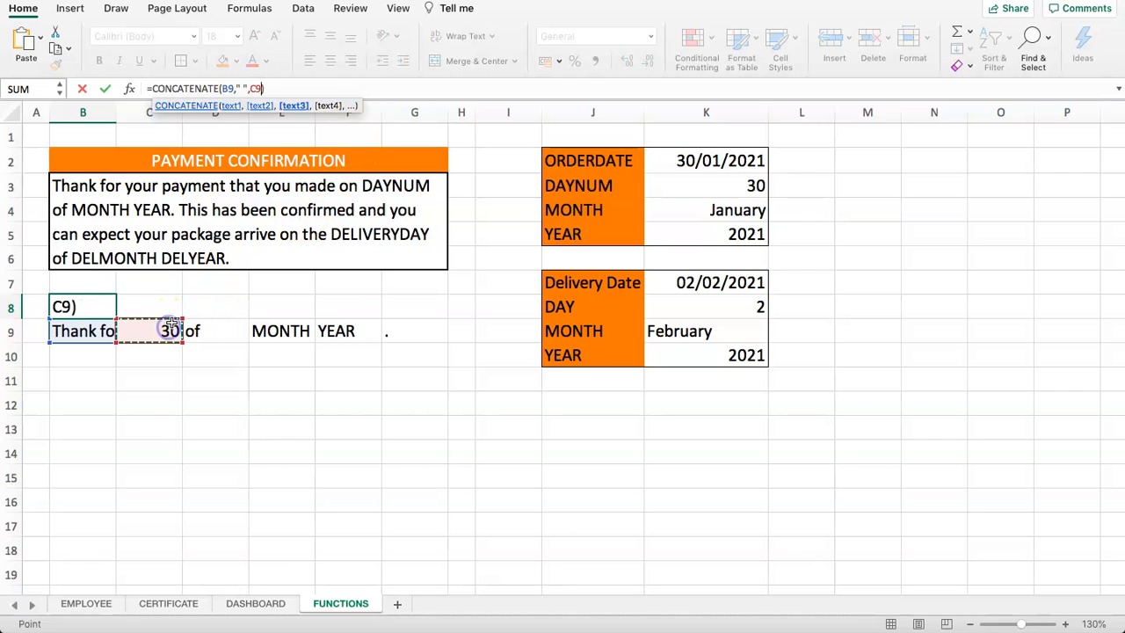
text(,)
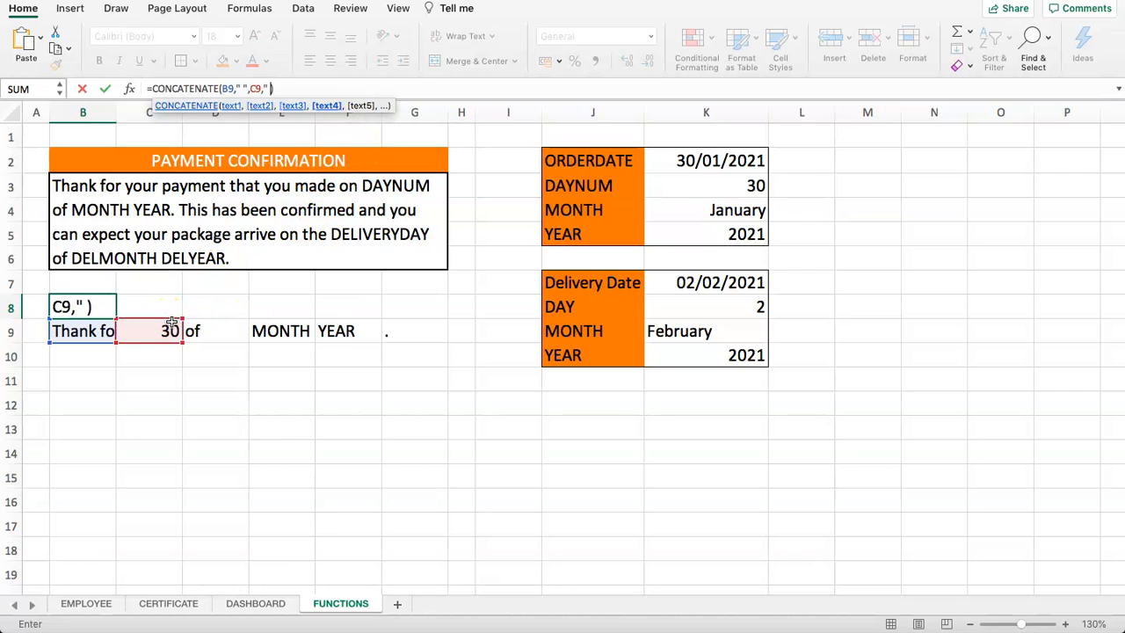
text(" ",)
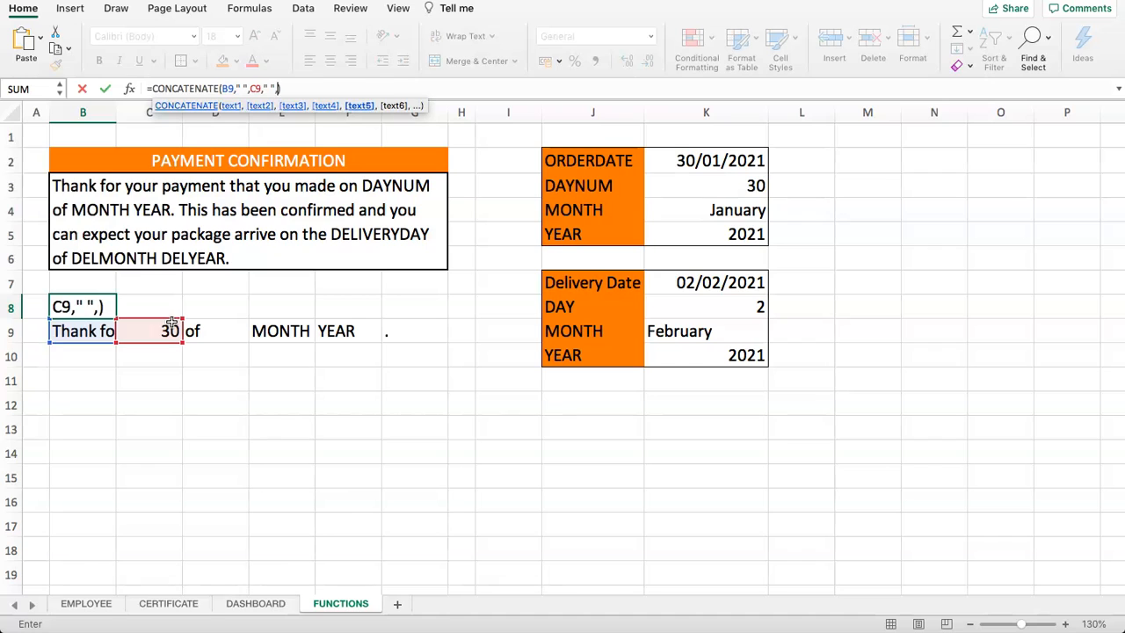
Add D9 and E9 to the B8 formula, each followed by a space " ".
click(218, 329)
text(,)
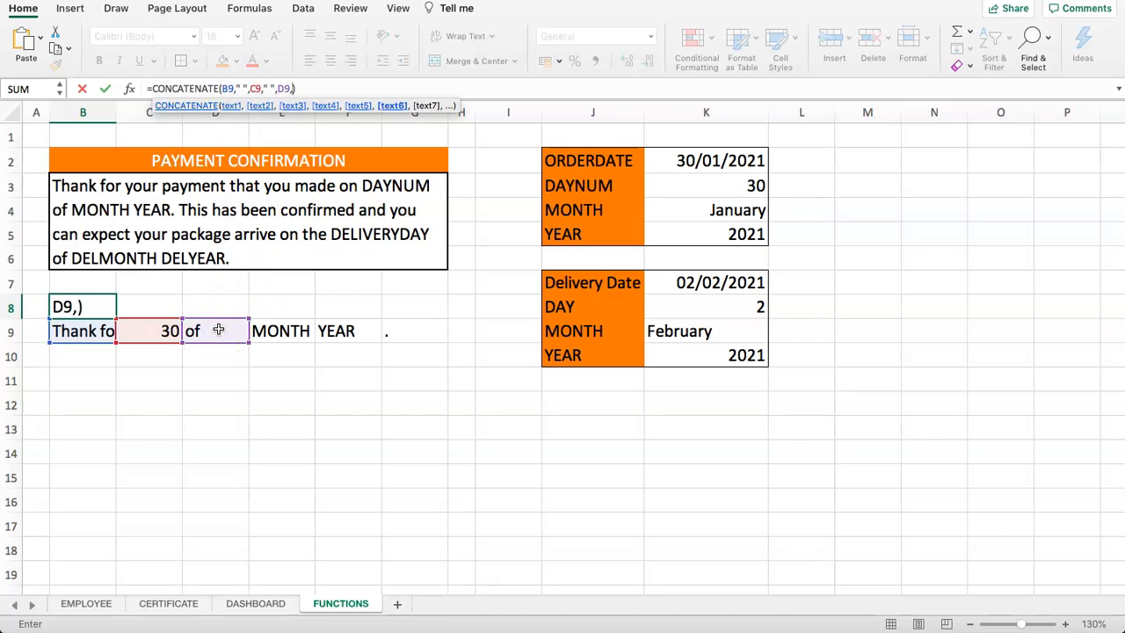
text(" ",)
click(297, 336)
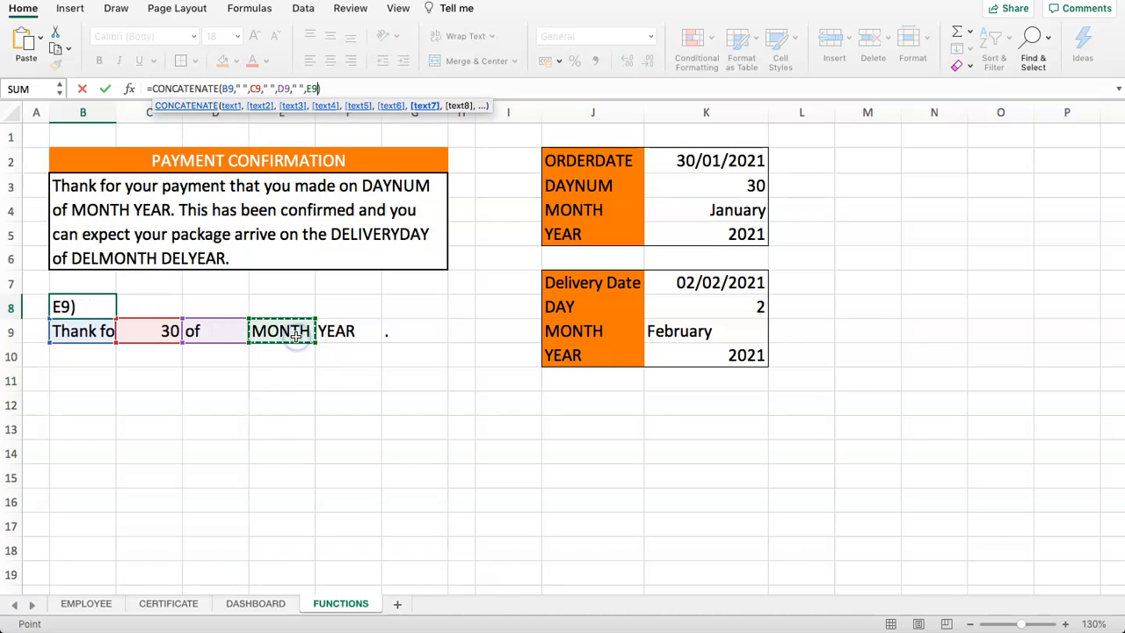
text(,)
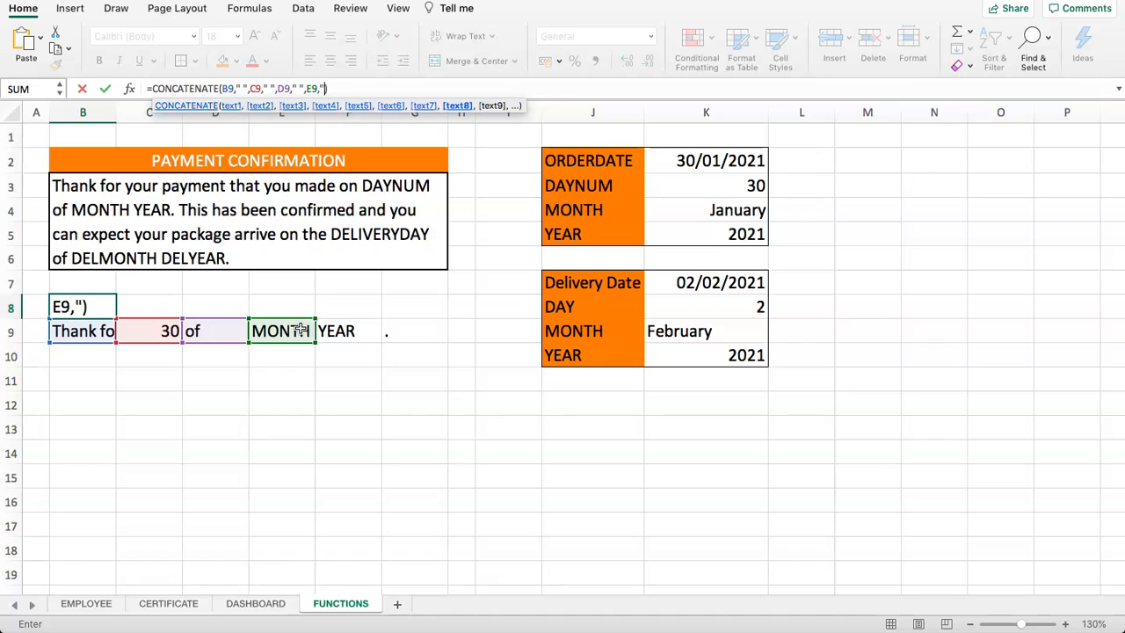
text(" ",)
Append F9 to the B8 formula and accept the proposed correction for the unclosed quotation mark.
click(352, 330)
text(,)
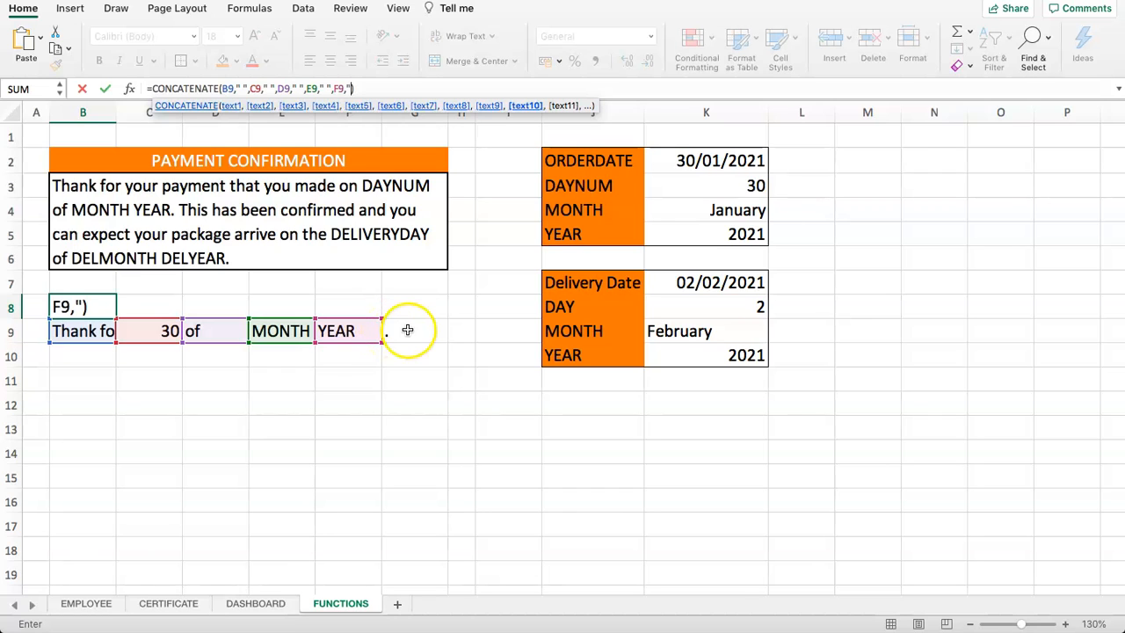
key(Return)
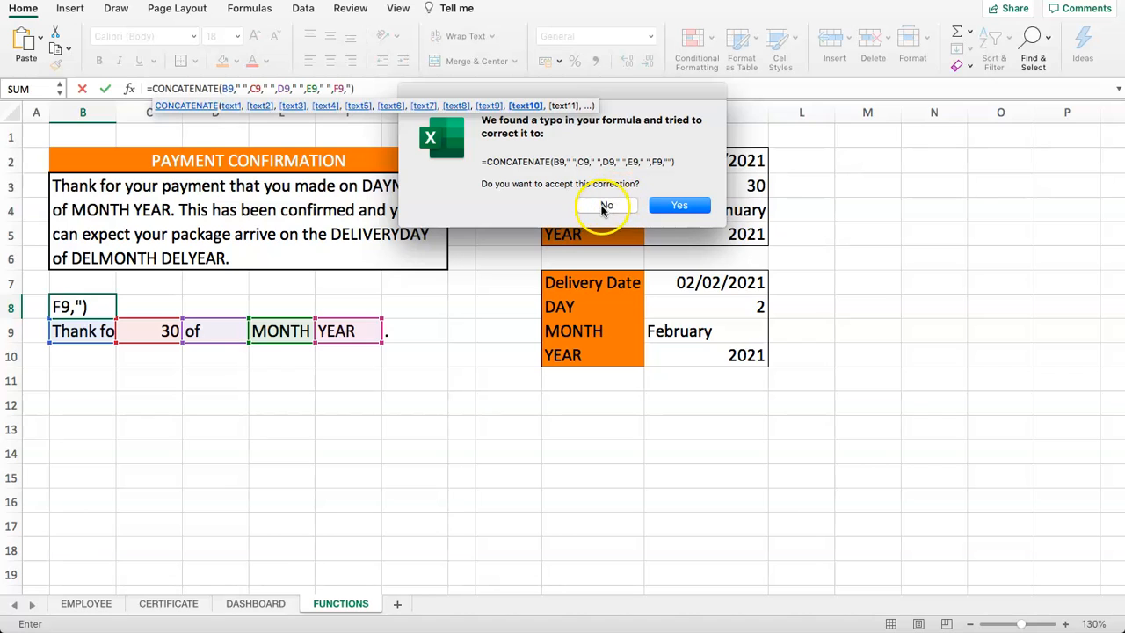
click(608, 206)
click(657, 240)
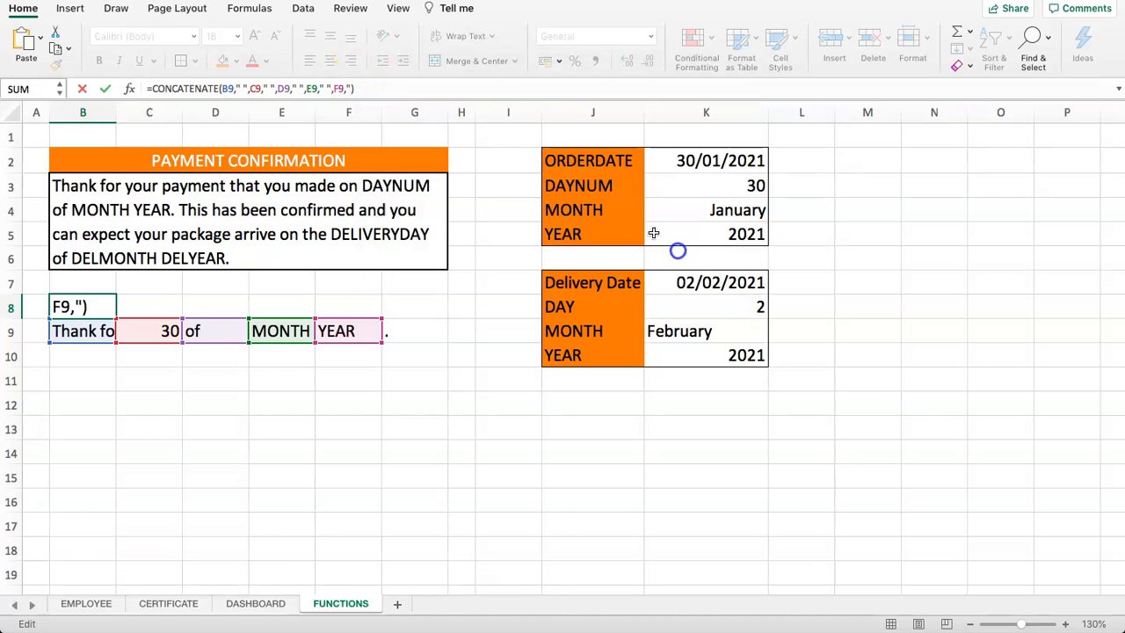
click(383, 89)
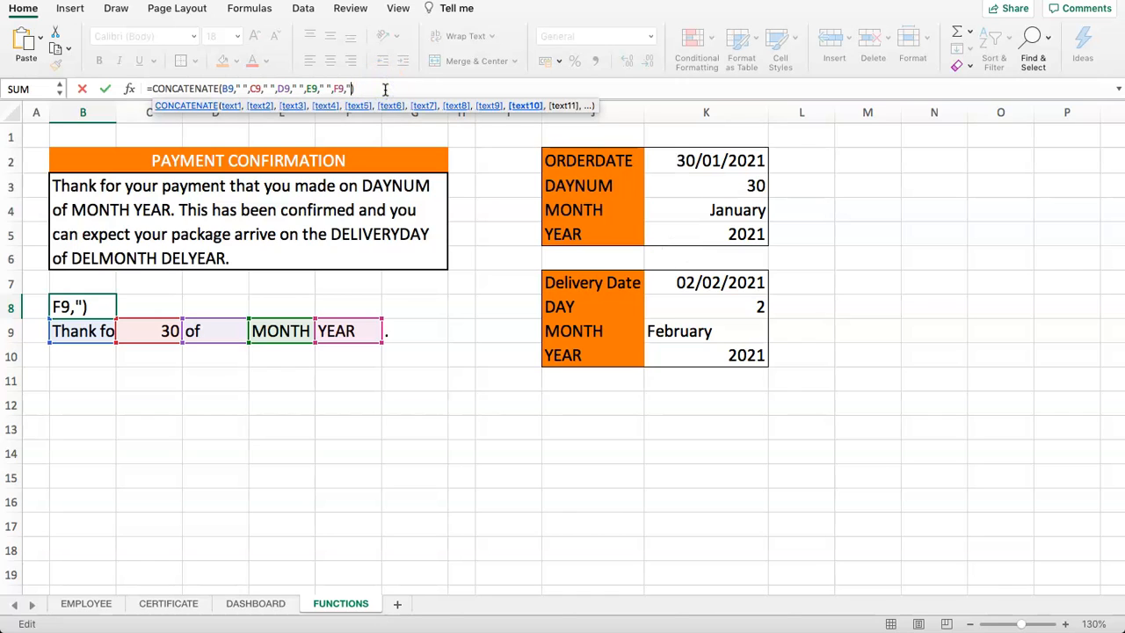
click(396, 331)
click(650, 213)
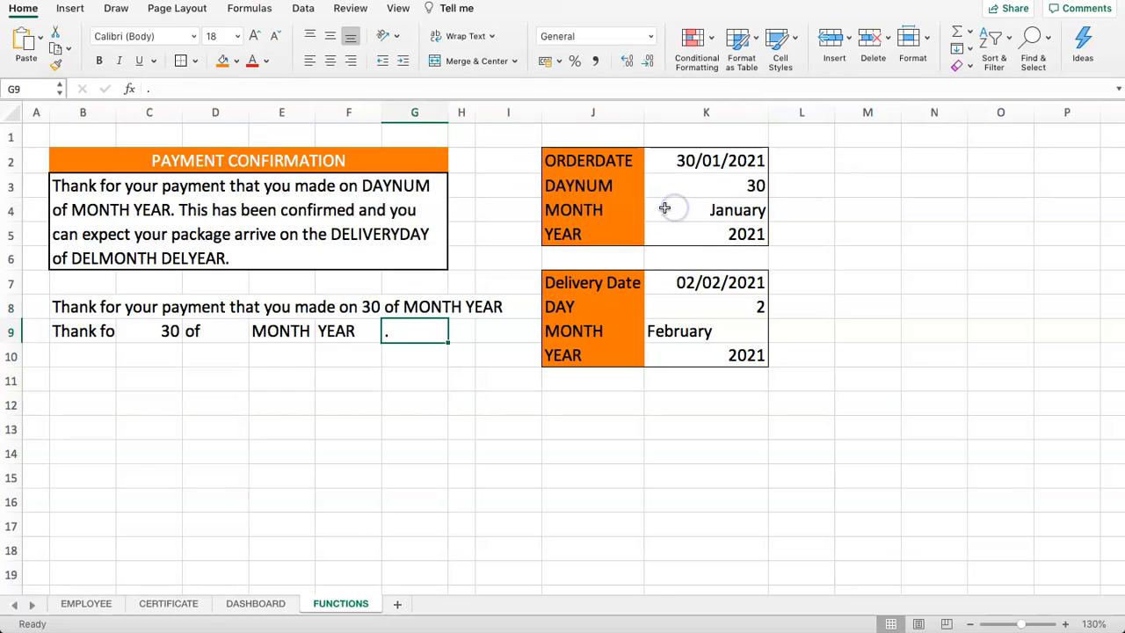
Try to extend the end of the B8 formula with the full stop cell G9.
click(255, 337)
click(117, 305)
click(50, 306)
click(328, 88)
text(" ",)
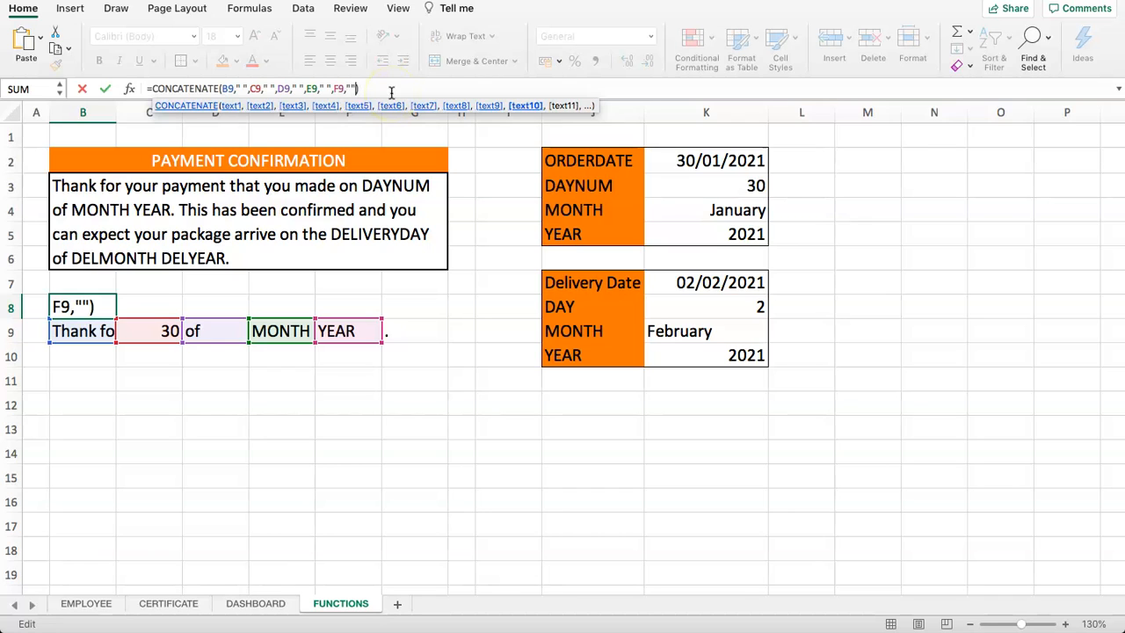
click(404, 332)
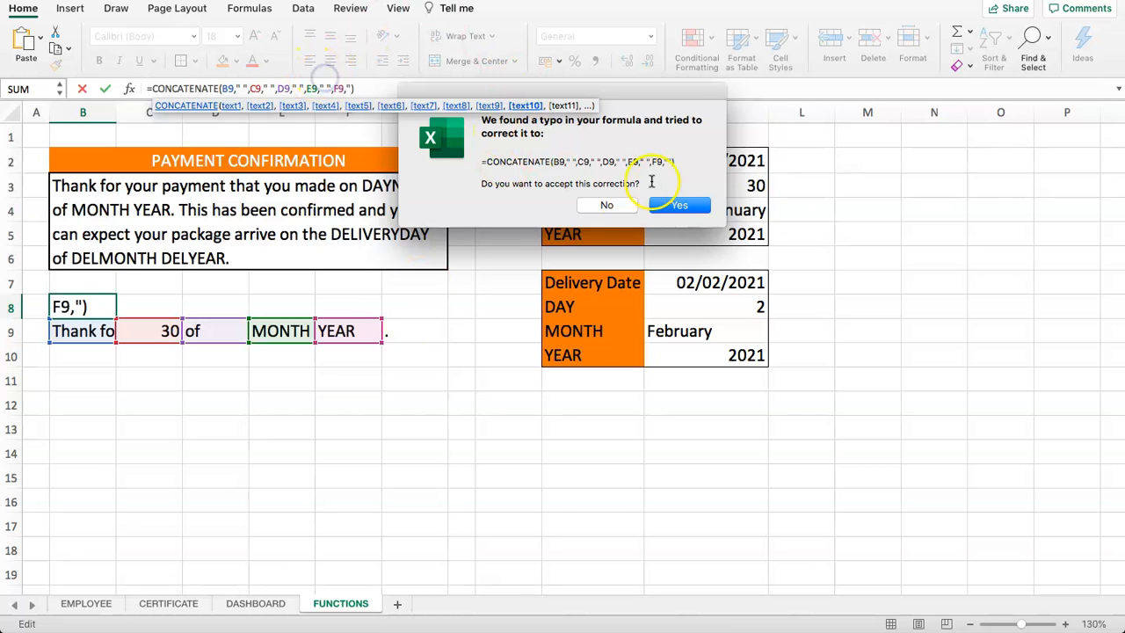
click(605, 205)
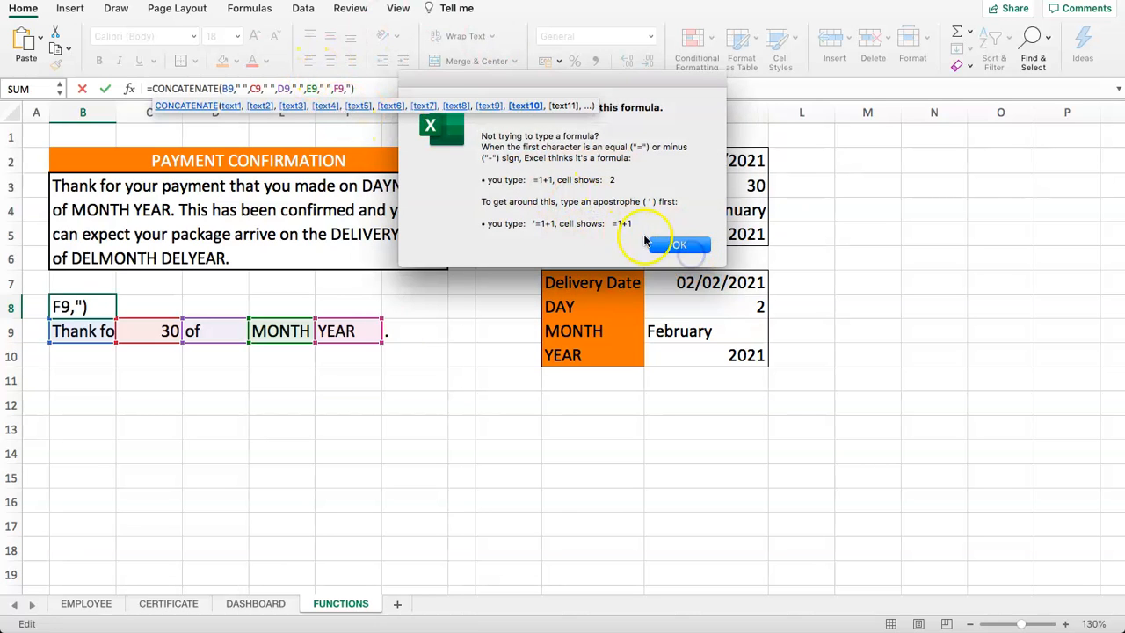
click(645, 242)
click(349, 89)
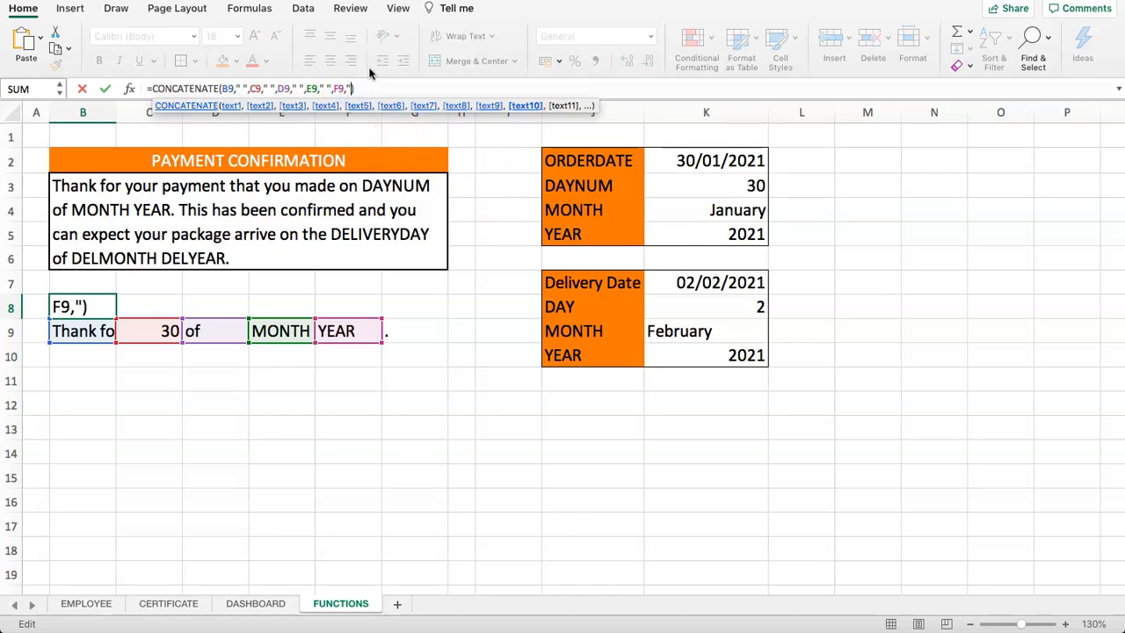
click(415, 331)
click(82, 305)
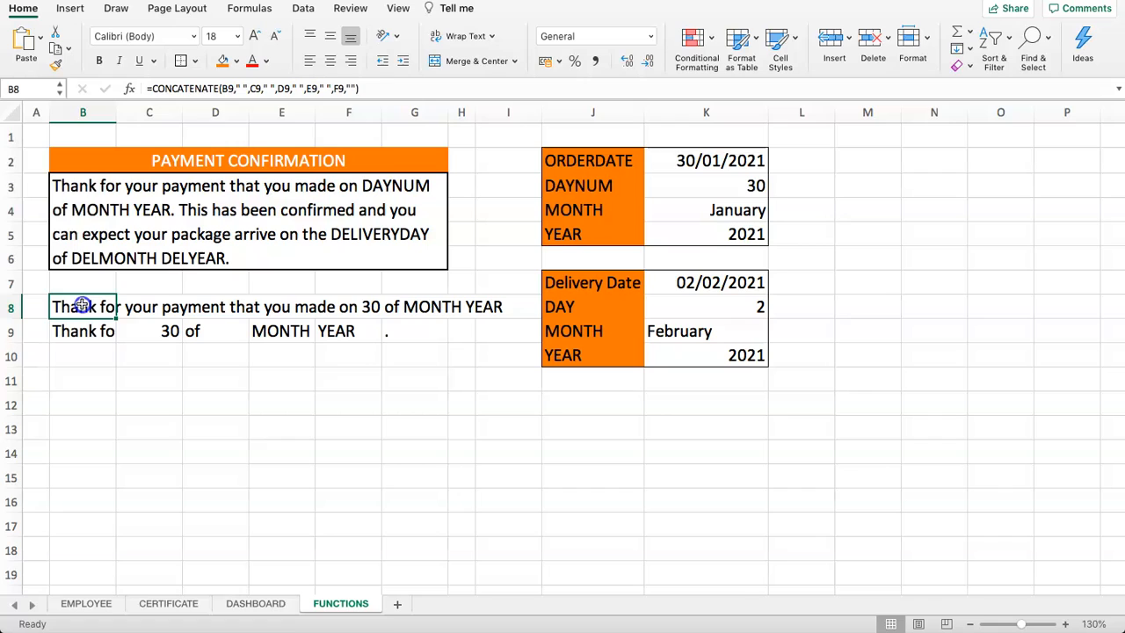
Replace the empty text argument at the end of the B8 formula with G9.
click(355, 88)
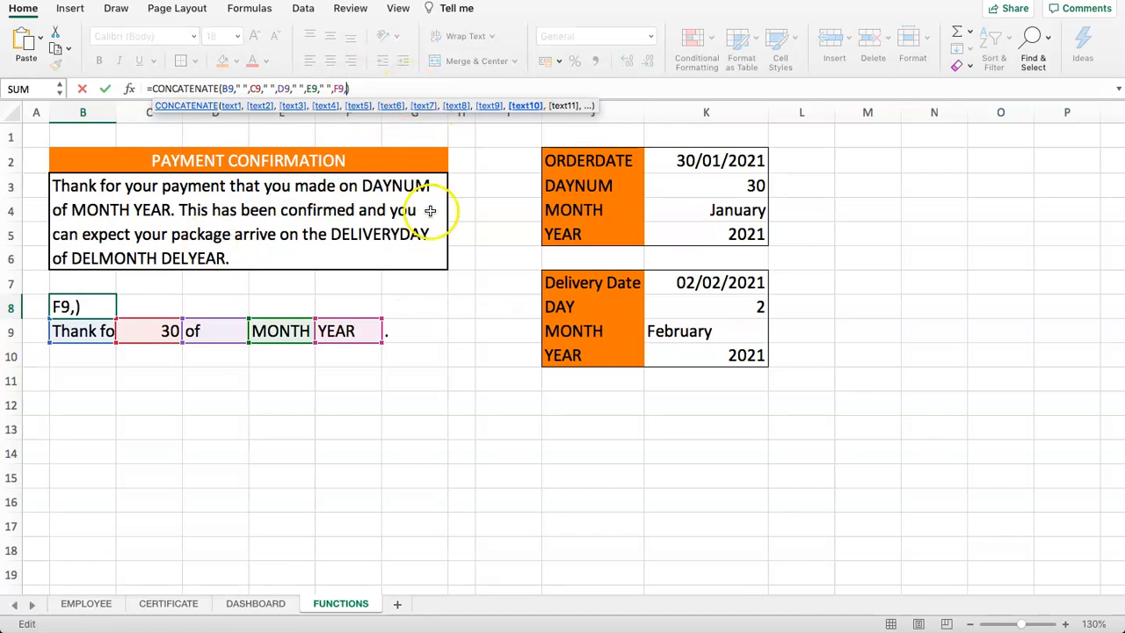
text(,)
click(402, 332)
key(Return)
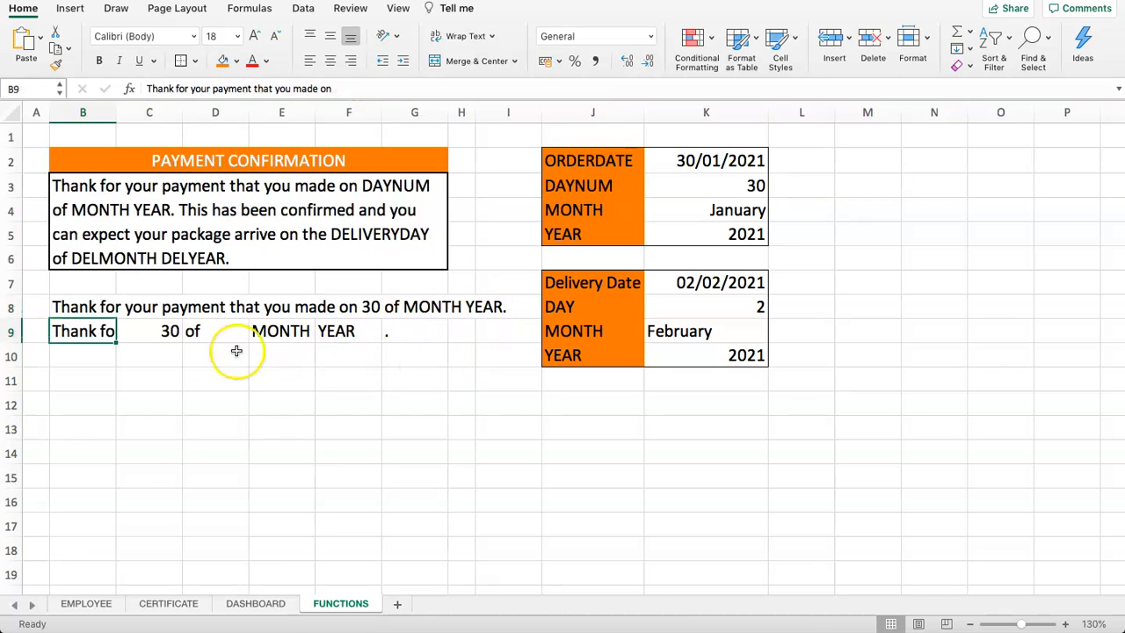
drag(80, 331, 379, 339)
click(346, 382)
drag(94, 336, 392, 337)
click(355, 396)
Replace the MONTH text in E9 with a reference to the order month, =K4.
click(281, 343)
text(=)
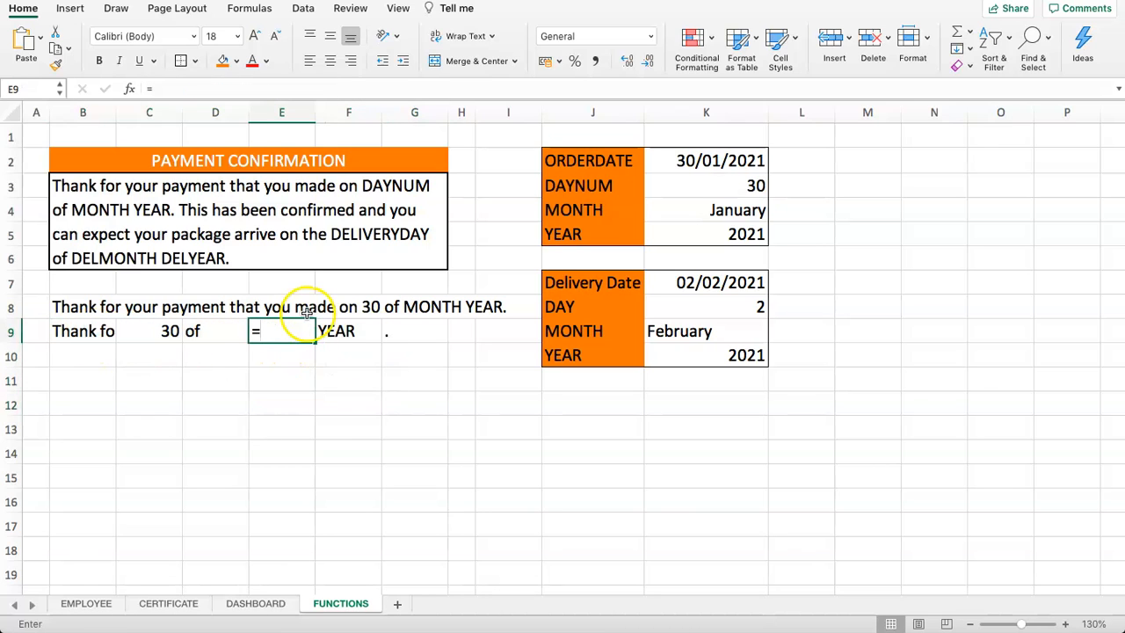
click(690, 215)
key(Return)
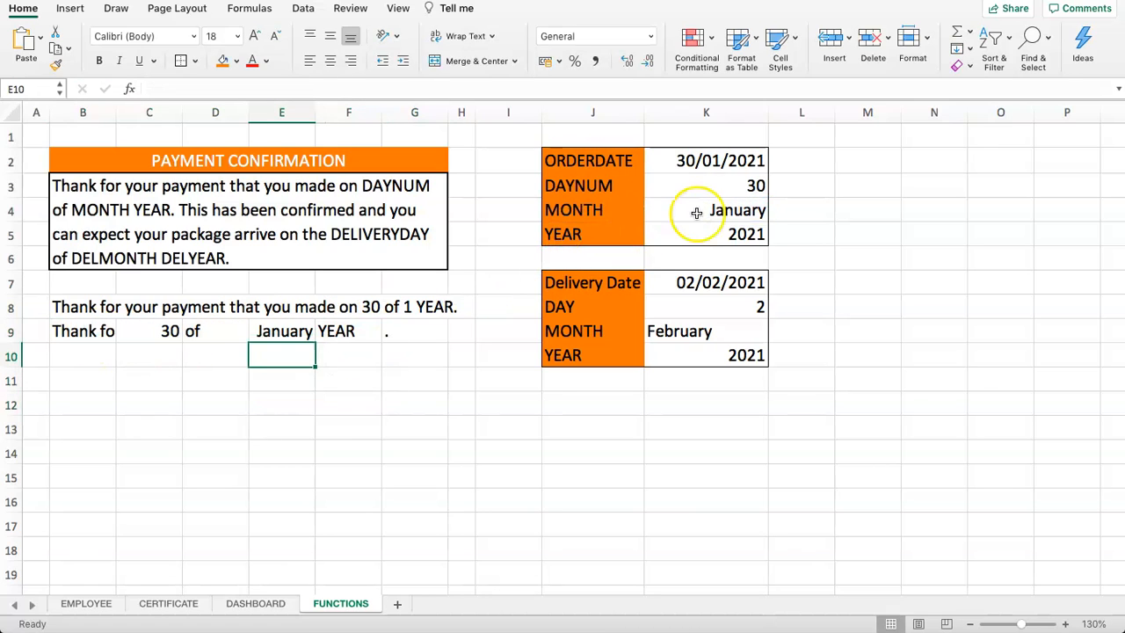
Replace the YEAR text in F9 with a reference to the order year, =K5.
click(334, 327)
text(=)
click(705, 255)
click(705, 231)
key(Return)
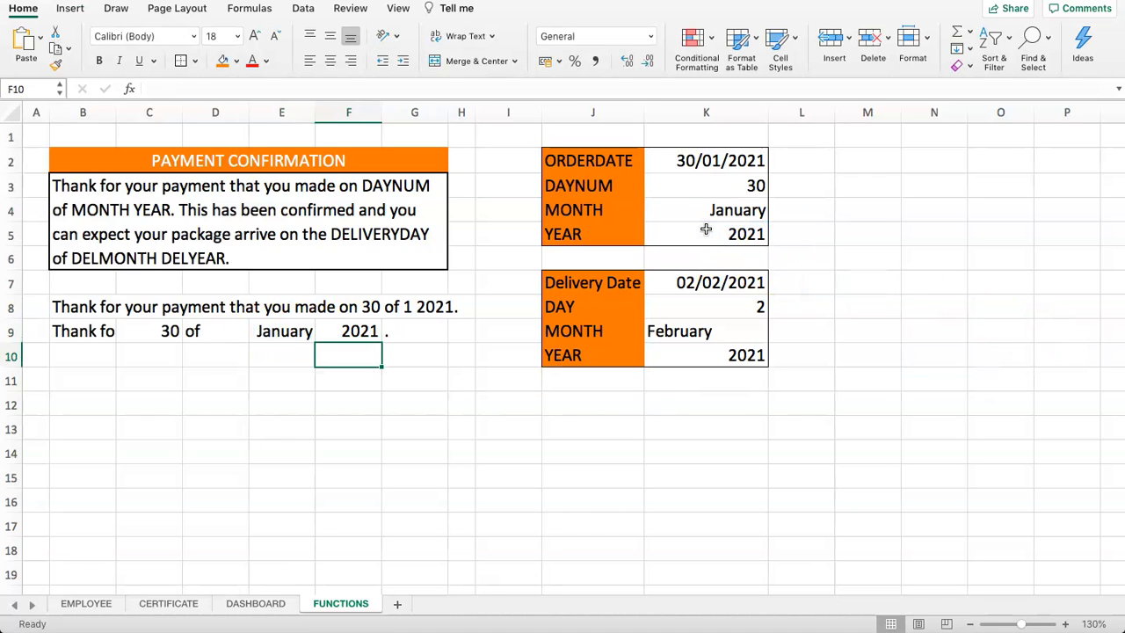
Compare the month formulas in K4 of the order table and K9 of the delivery table.
click(271, 332)
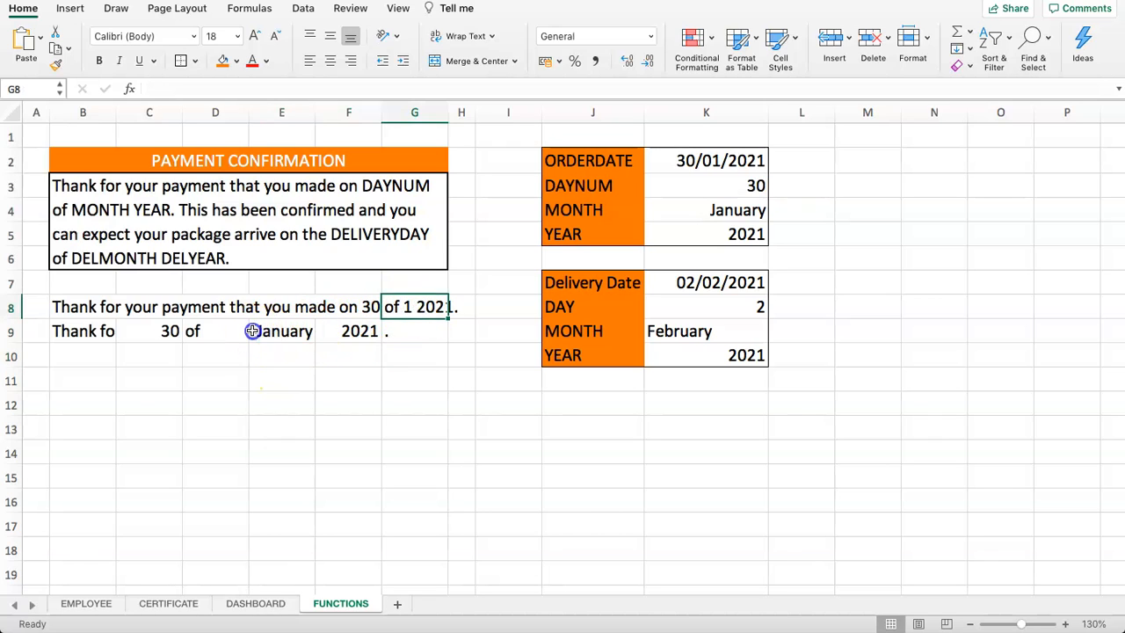
click(705, 209)
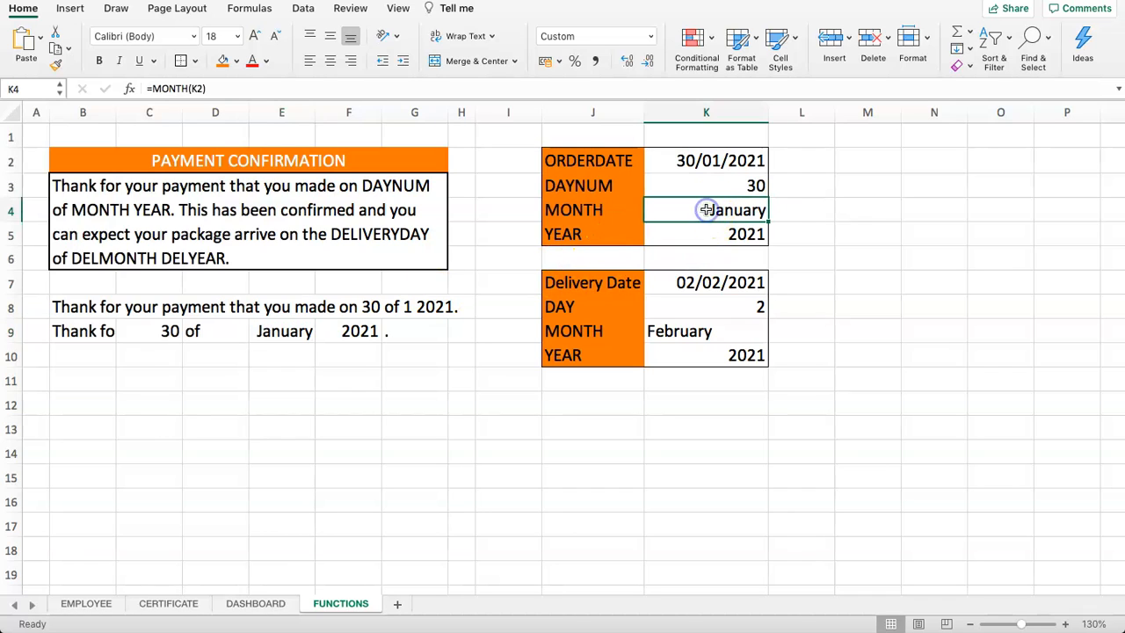
click(687, 335)
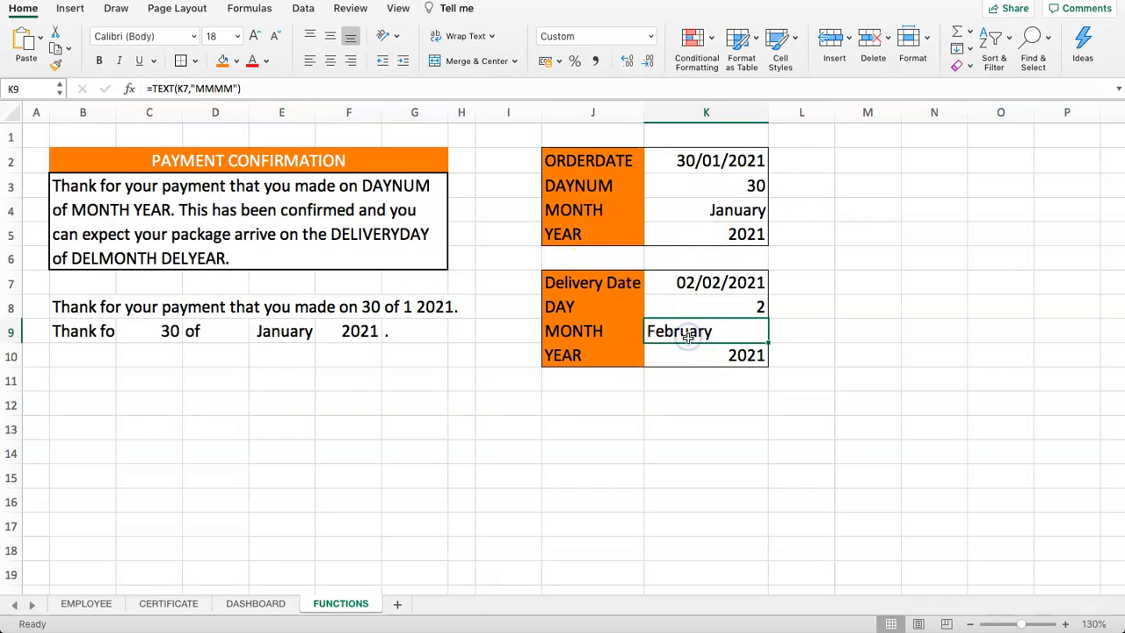
Replace the order month formula in K4 with =TEXT(K2,"MMMM"), following the pattern of K9.
drag(259, 88, 156, 89)
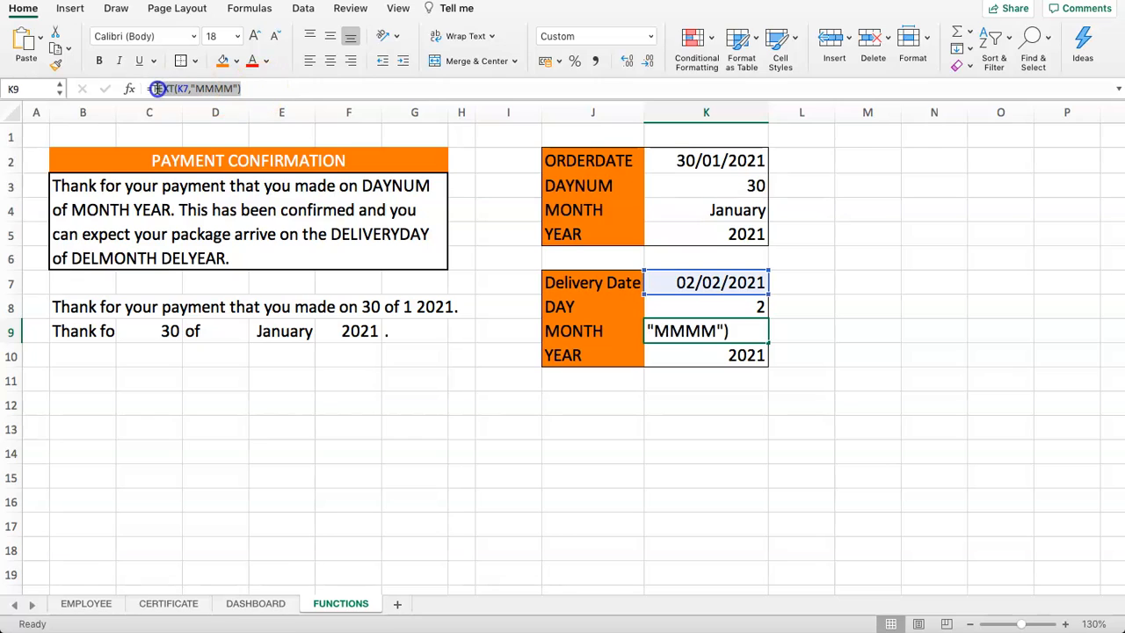
key(Escape)
click(664, 210)
drag(212, 90, 81, 85)
key(BackSpace)
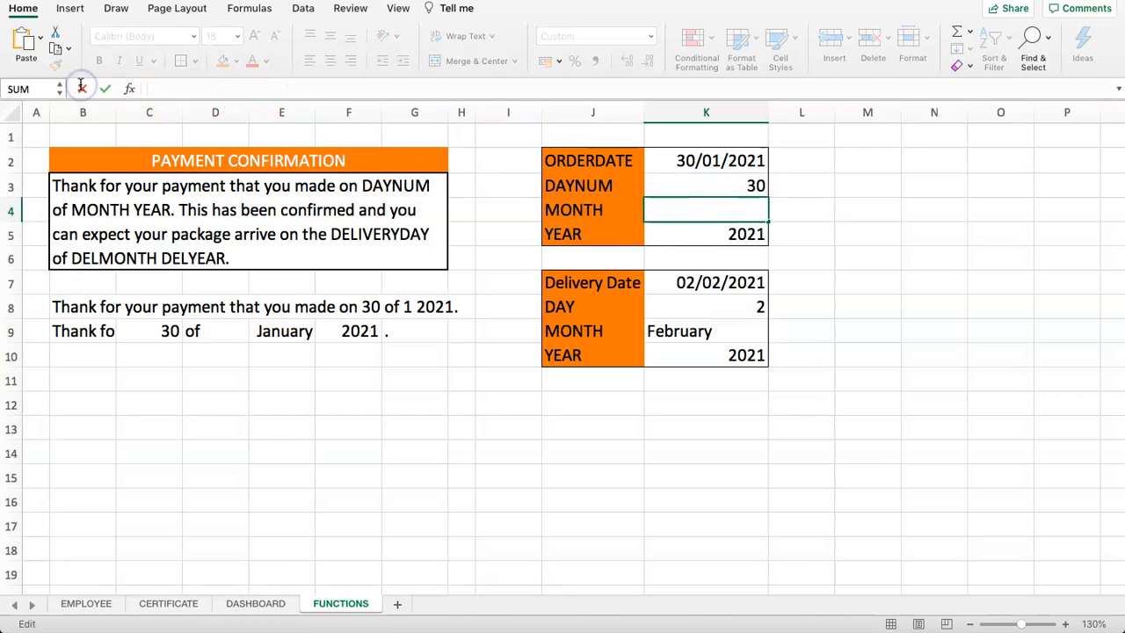
text(=TE)
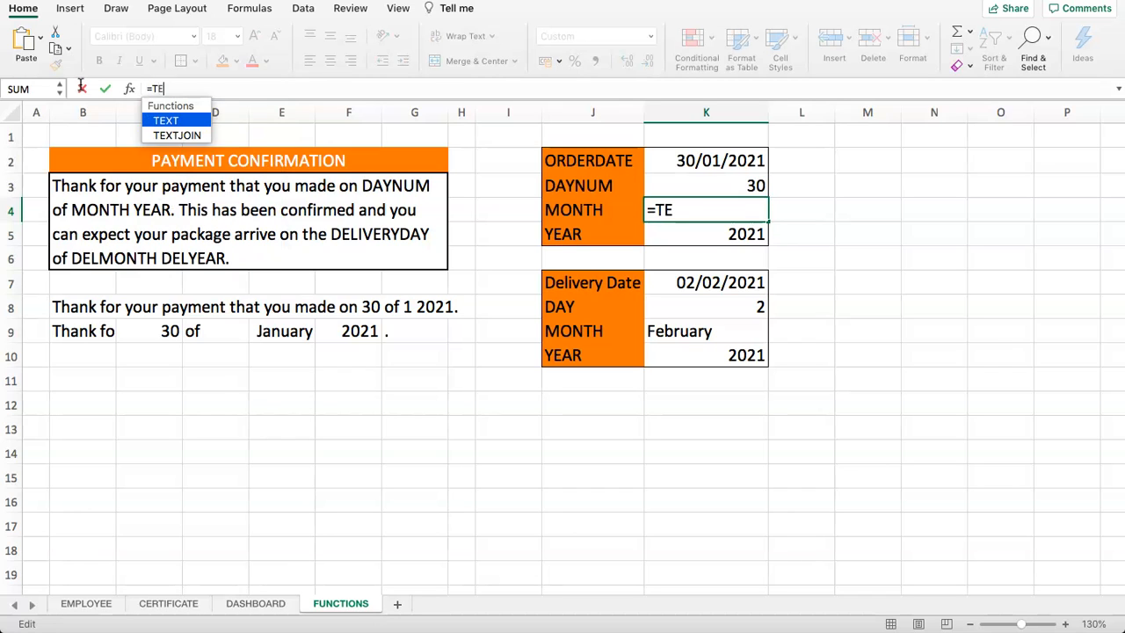
text(XT))
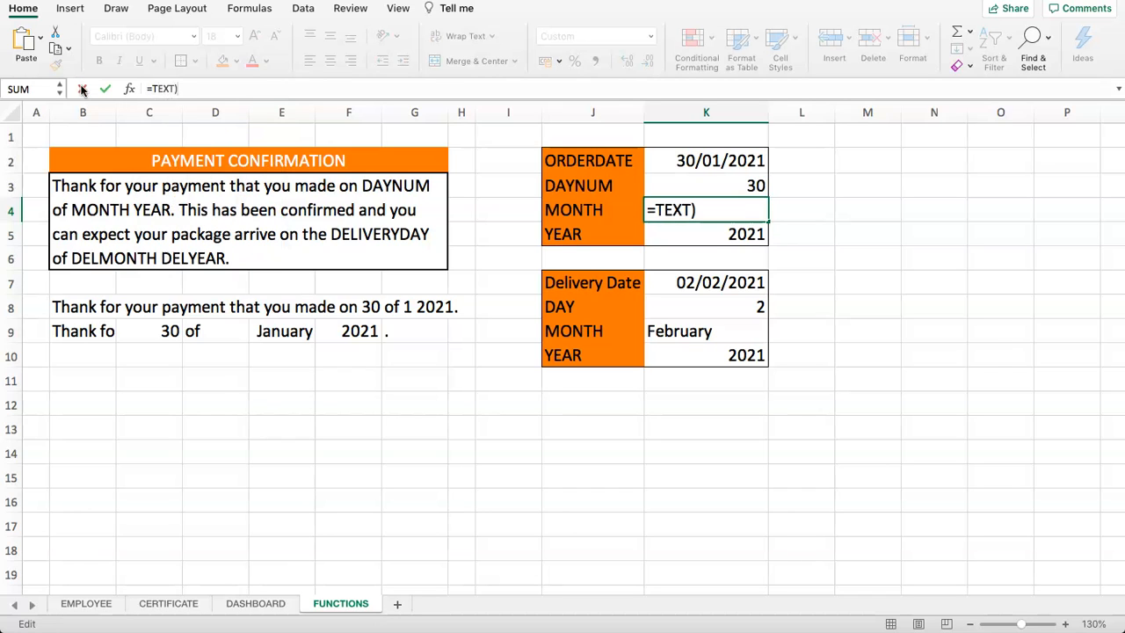
key(BackSpace)
text(()
click(685, 160)
text(,"M)
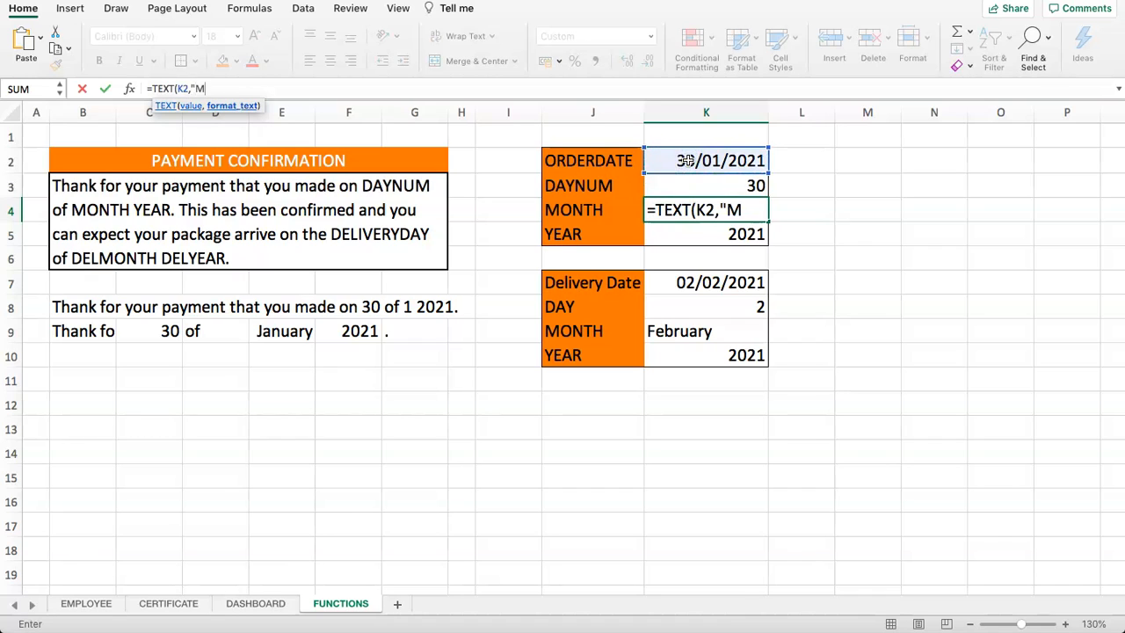
text(MMM)
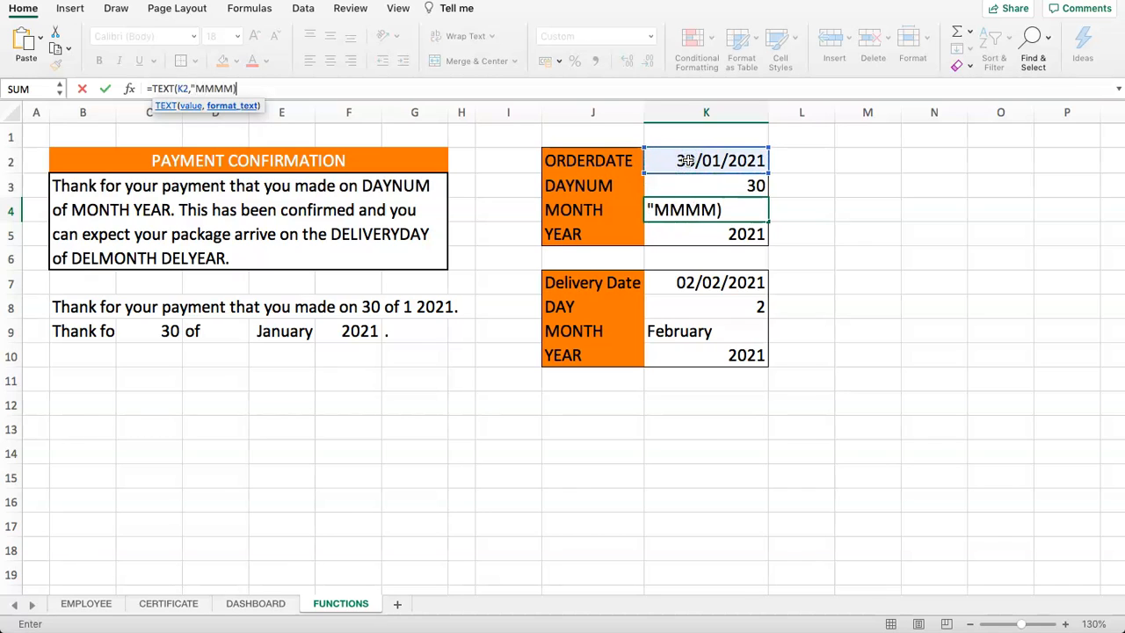
key(Left)
key(Return)
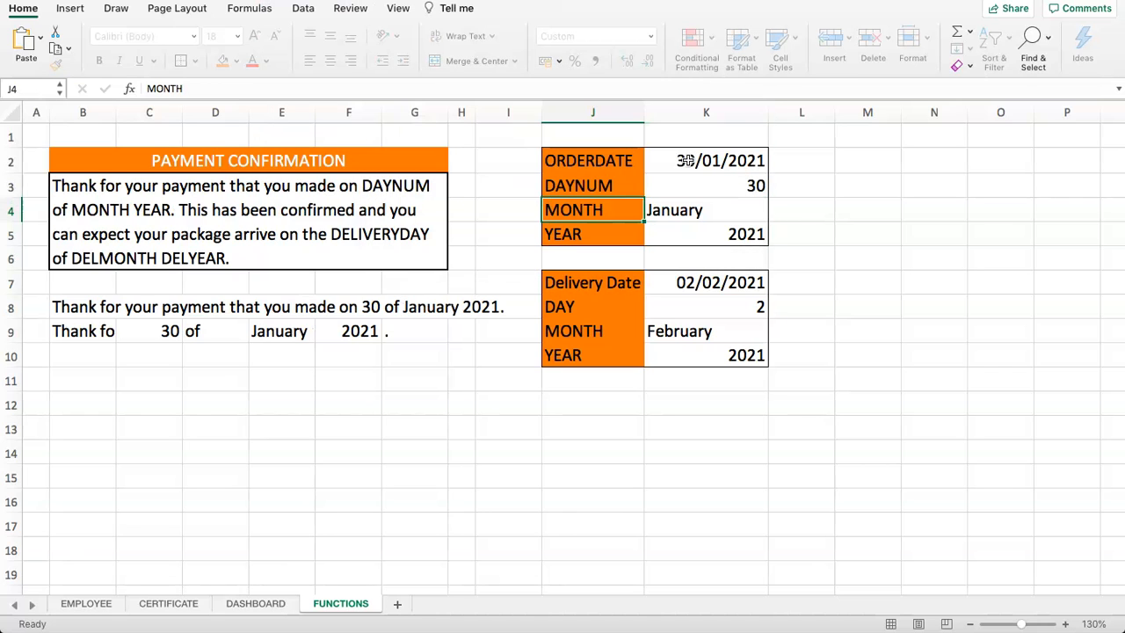
Examine the TEXT formula in K4, the month reference in E9 and the CONCATENATE formula in B8.
click(711, 219)
click(255, 89)
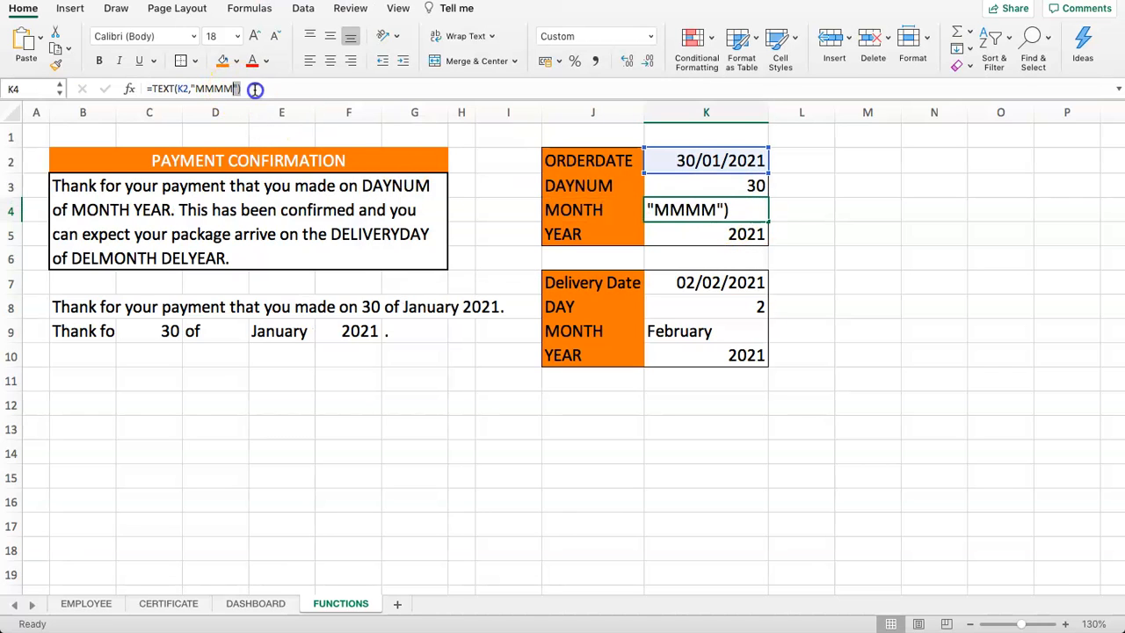
click(191, 89)
click(253, 89)
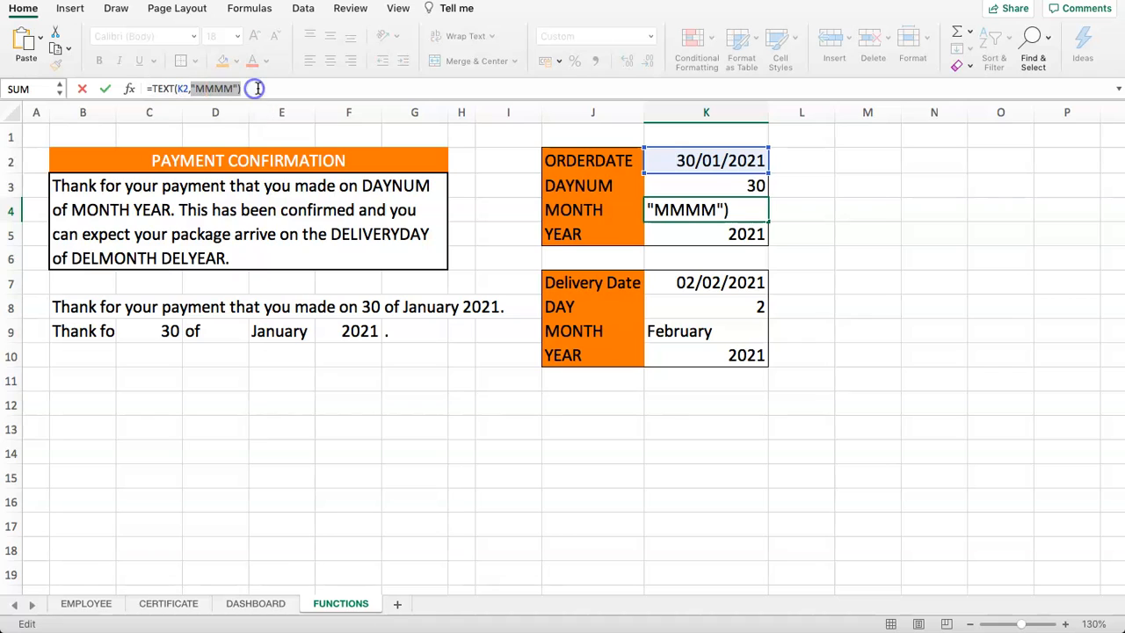
key(Return)
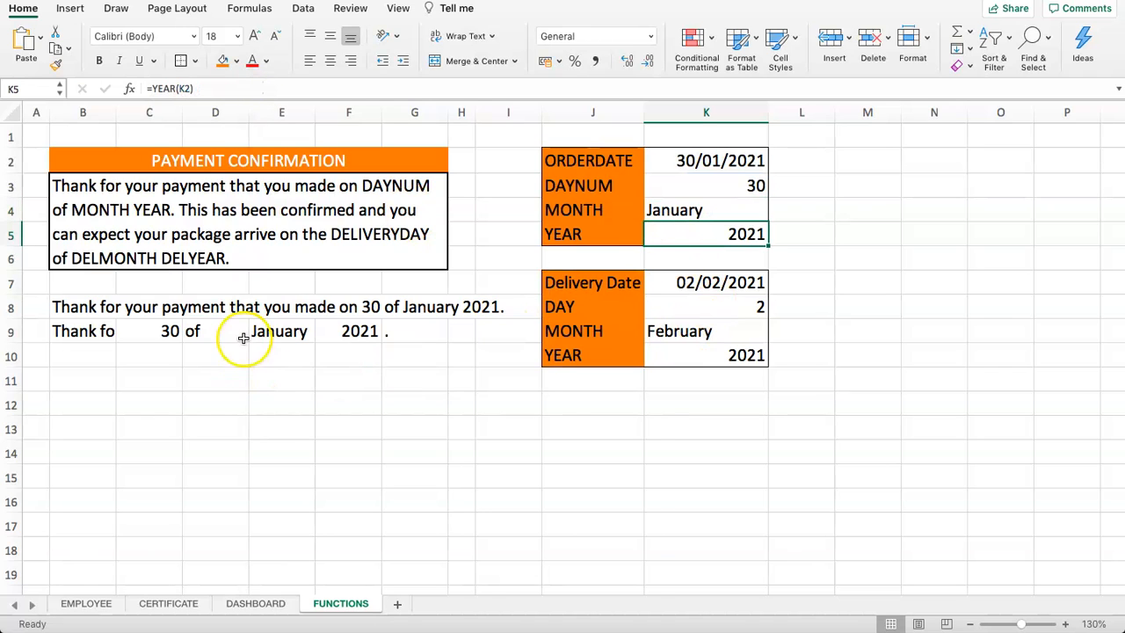
click(247, 335)
click(281, 334)
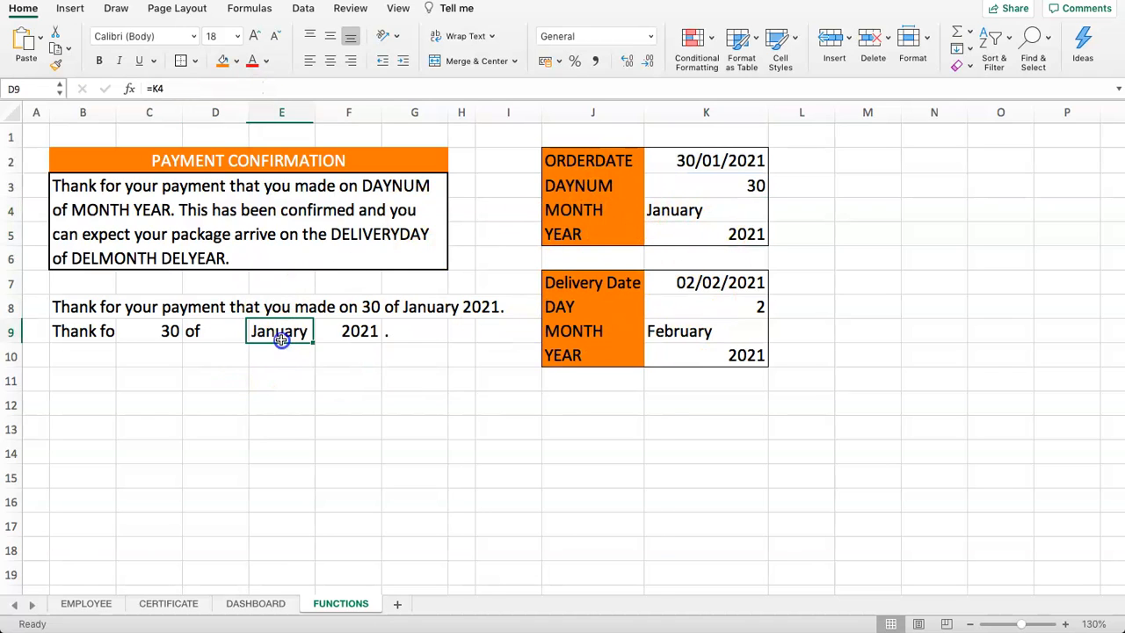
click(65, 306)
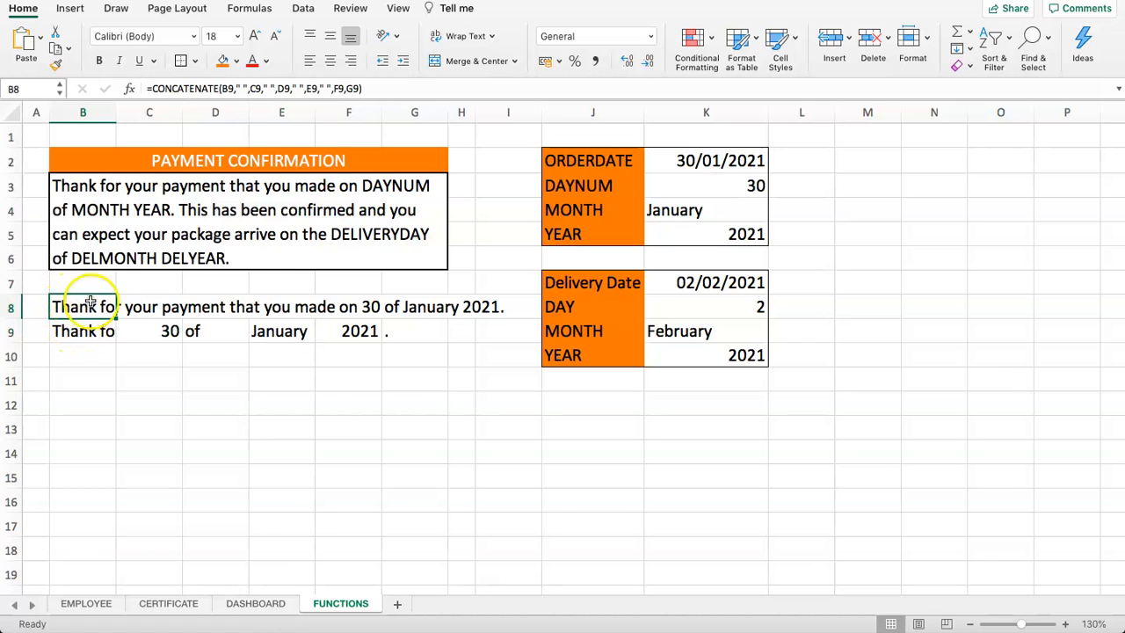
Move the CONCATENATE formula from B8 down to B11.
click(149, 357)
click(88, 357)
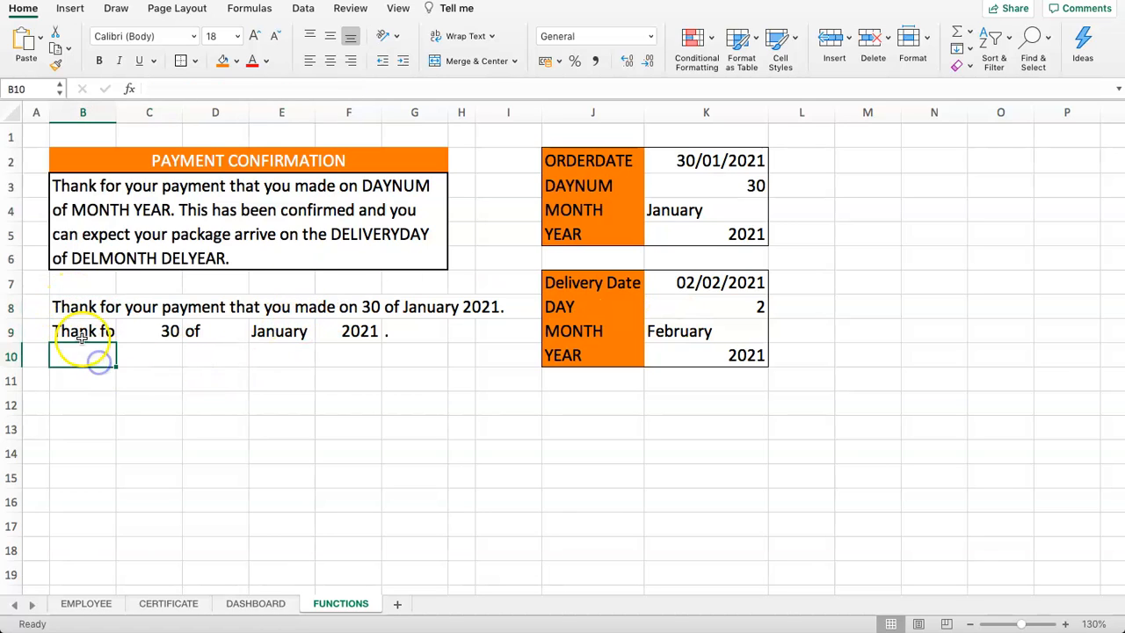
drag(79, 321, 364, 322)
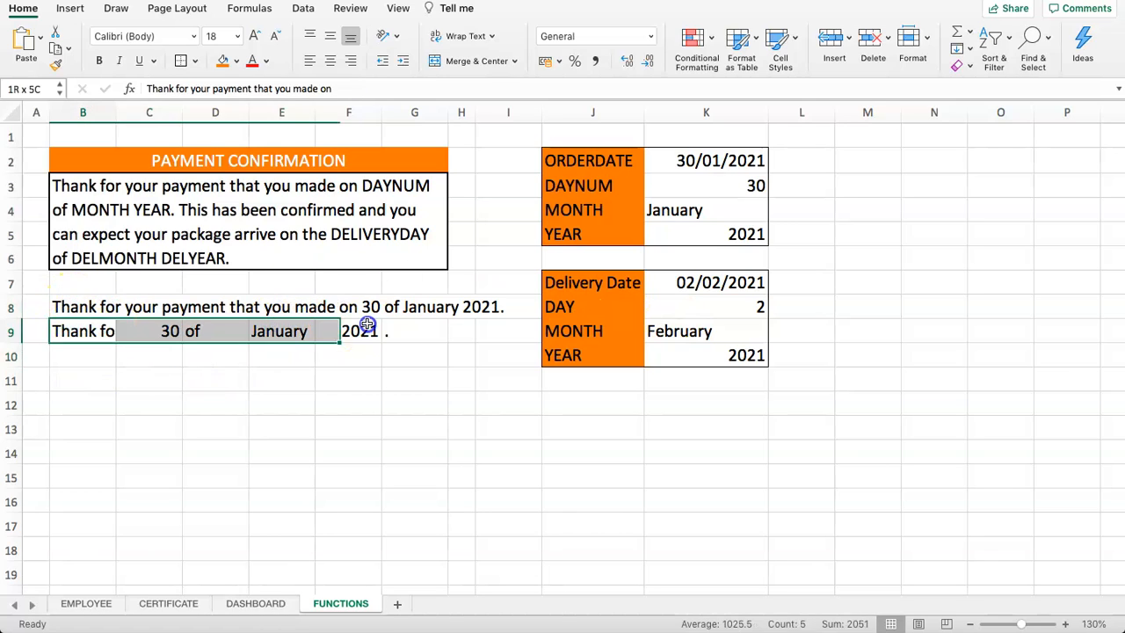
click(90, 309)
key(ctrl+x)
click(78, 378)
key(ctrl+v)
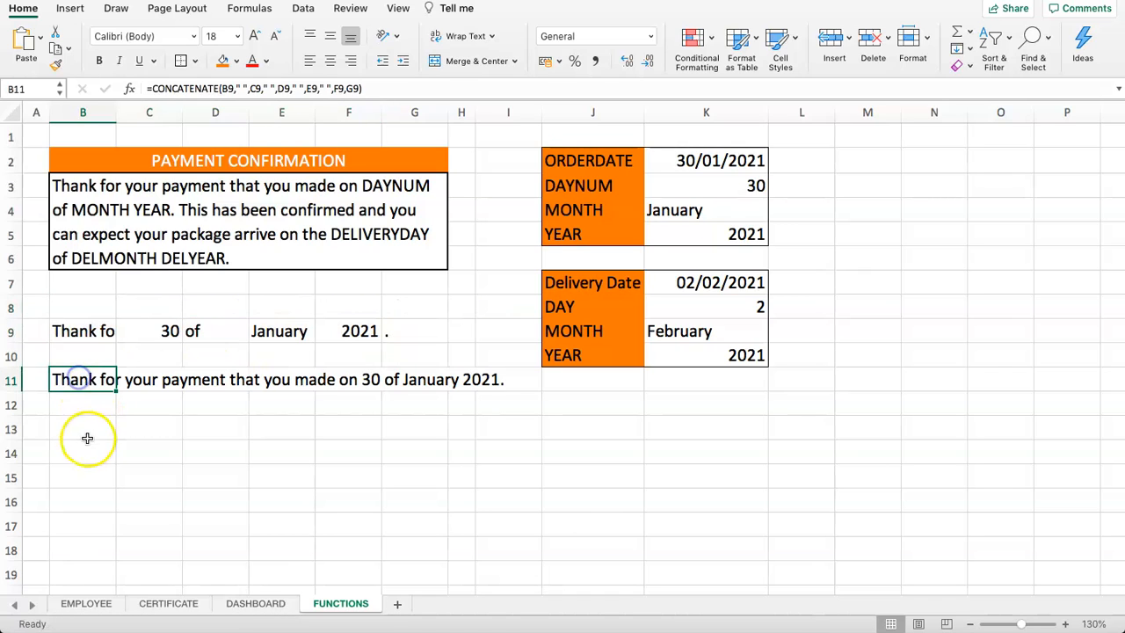
Copy the template's second sentence, from "This has been confirmed" to "DELMONTH DELYEAR.", into cell B15.
click(84, 417)
click(83, 404)
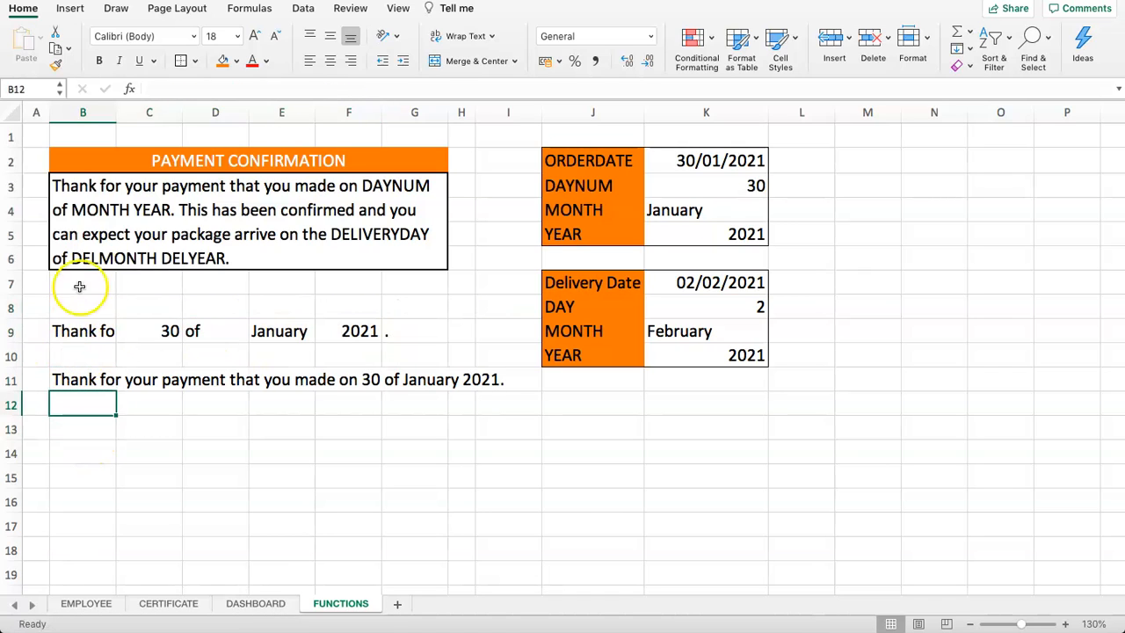
click(88, 222)
double_click(158, 210)
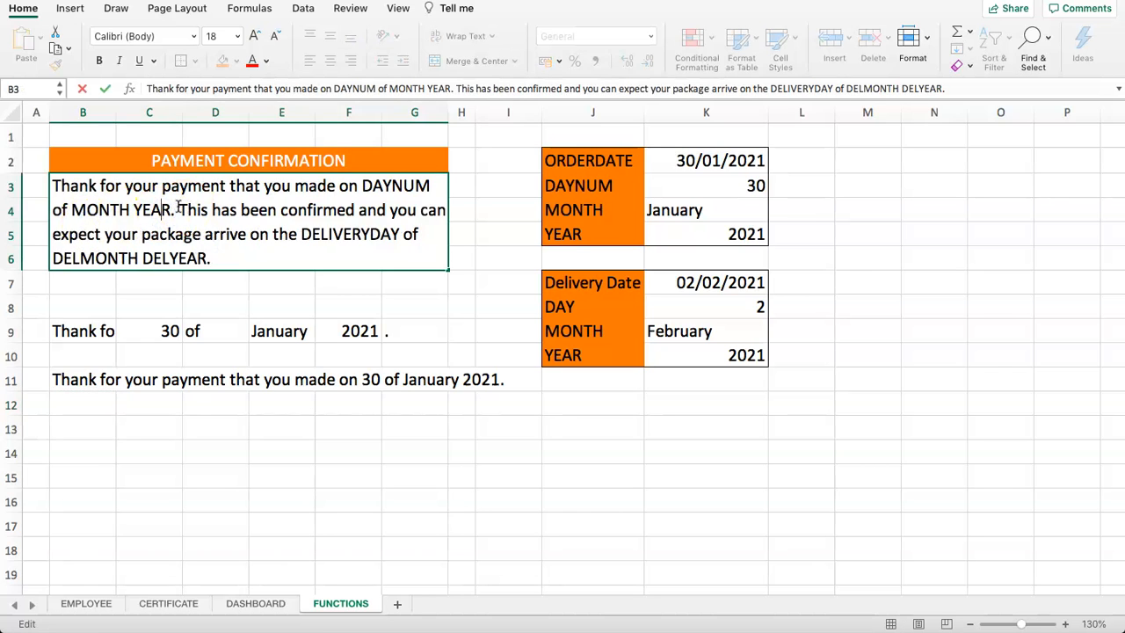
drag(179, 210, 232, 254)
key(ctrl+c)
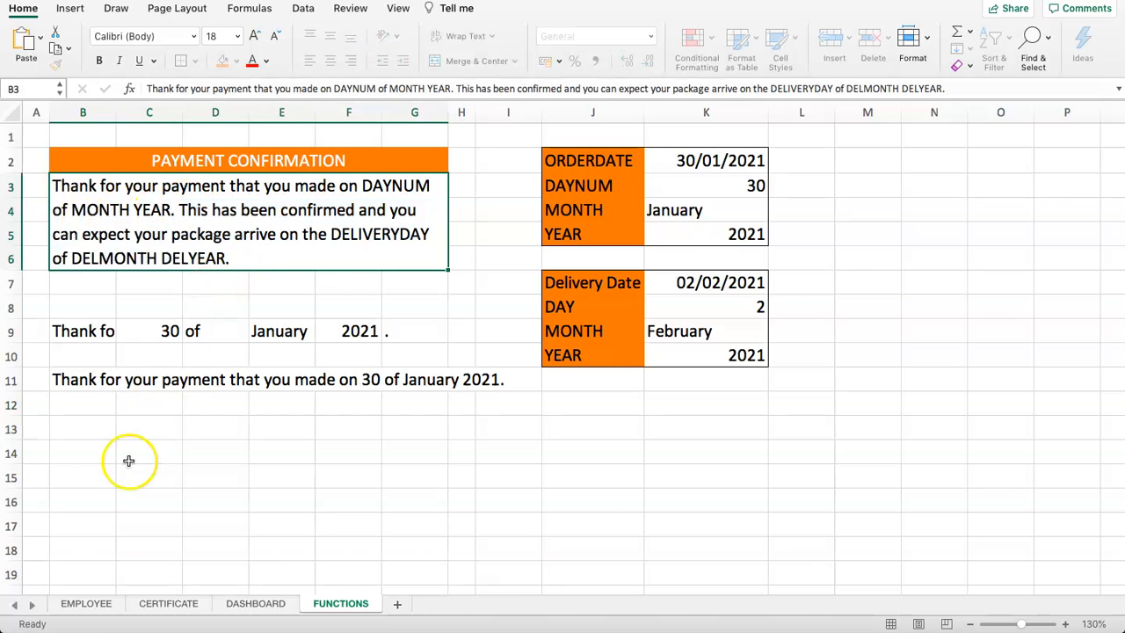
click(78, 475)
key(ctrl+v)
click(87, 420)
click(86, 477)
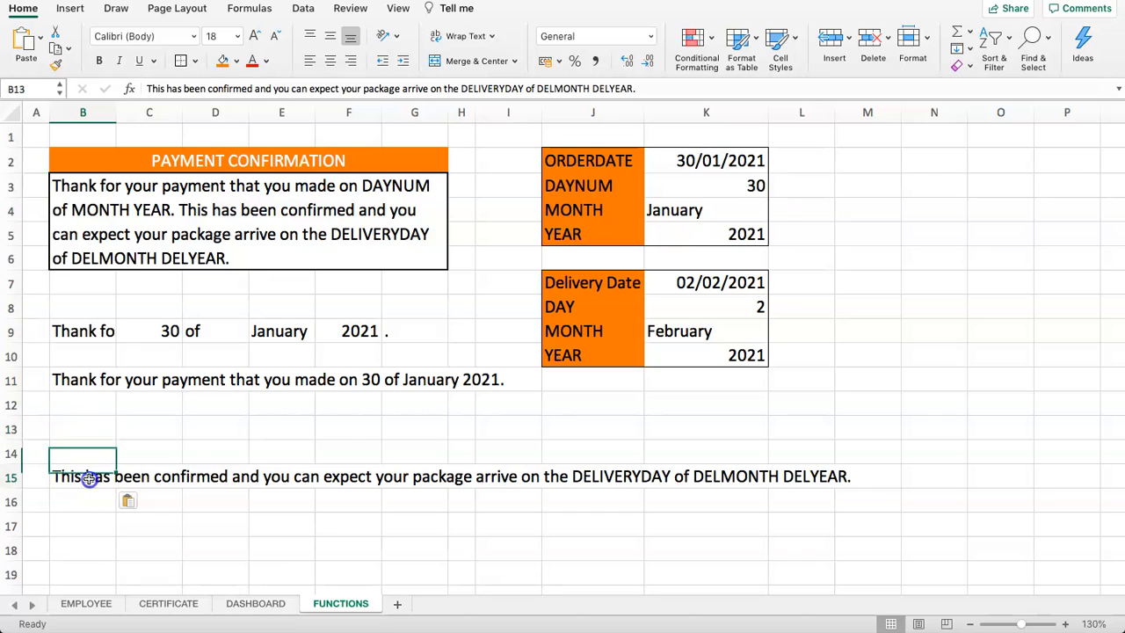
drag(149, 89, 458, 93)
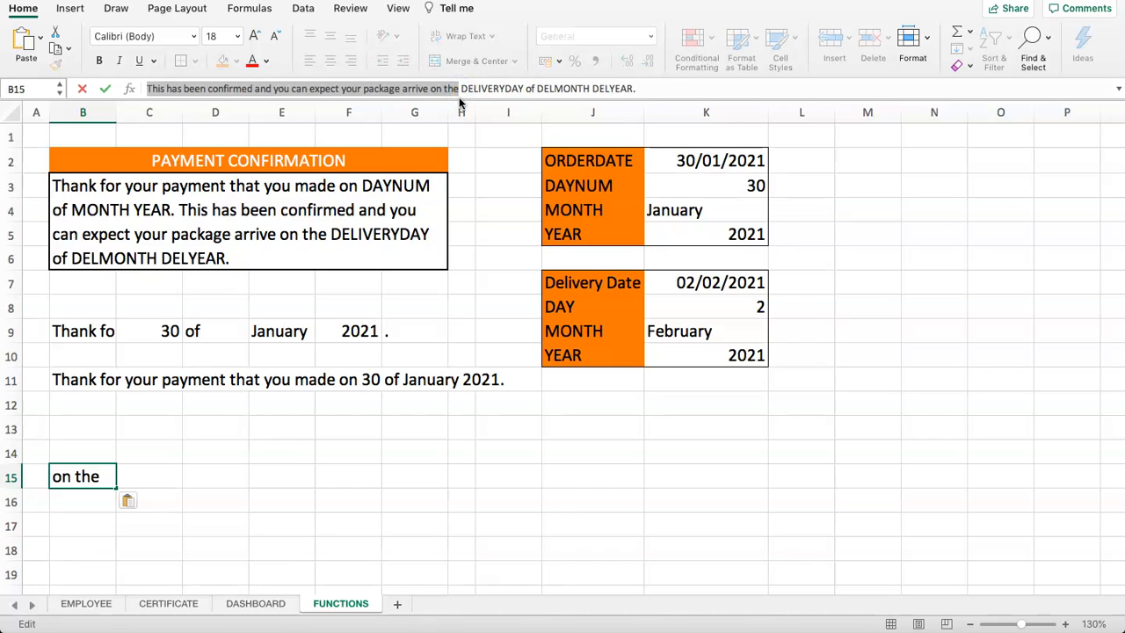
key(BackSpace)
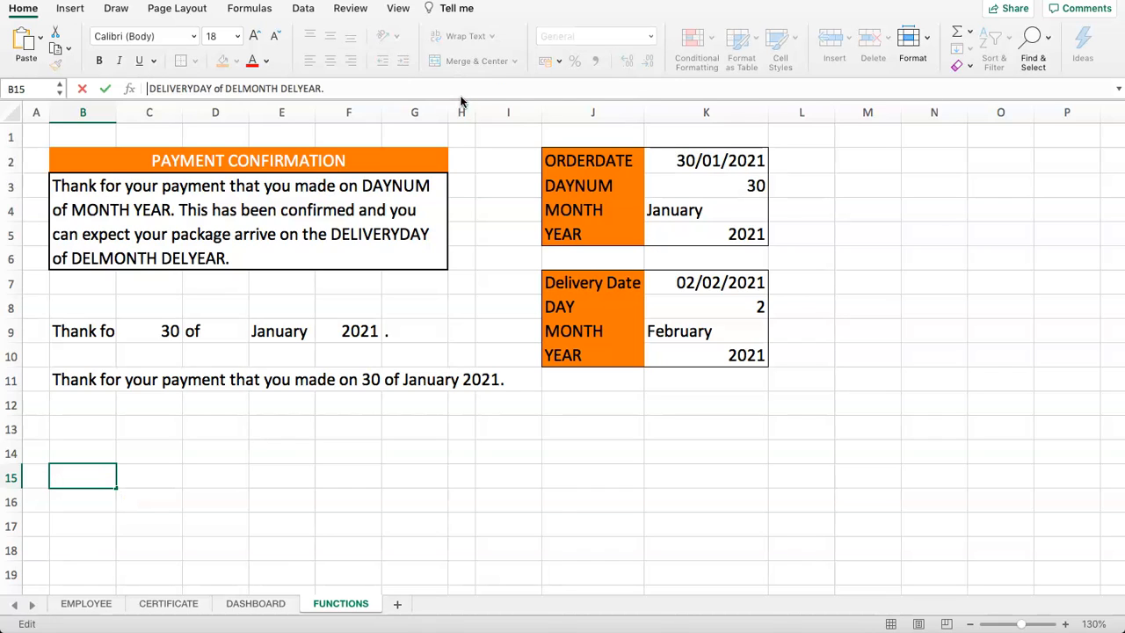
key(Return)
click(84, 409)
key(ctrl+c)
key(Escape)
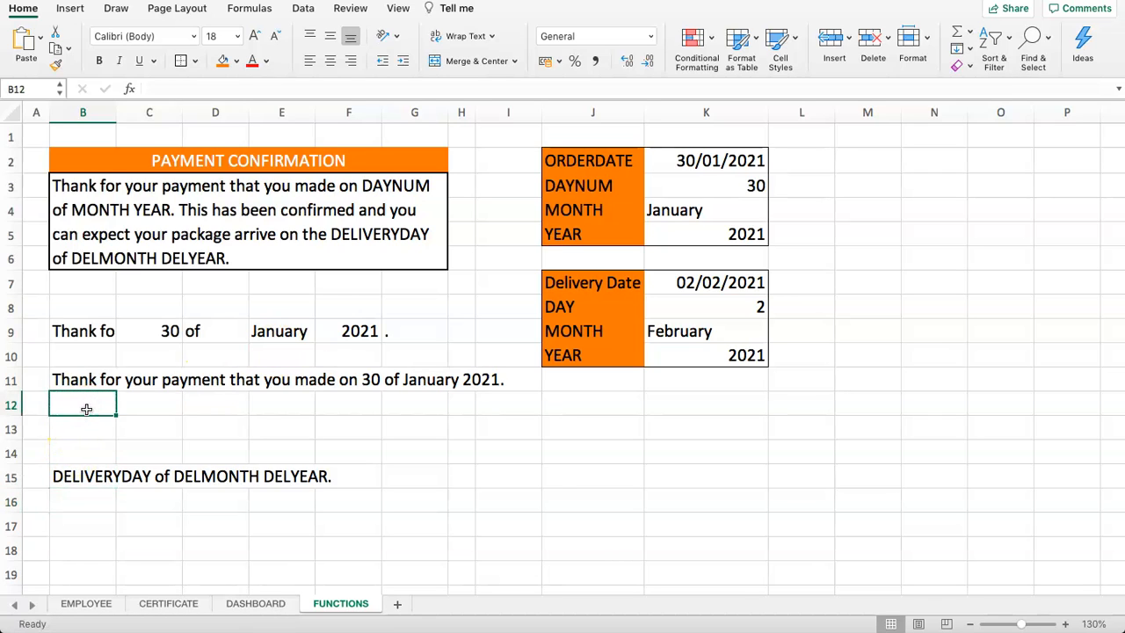
key(ctrl+z)
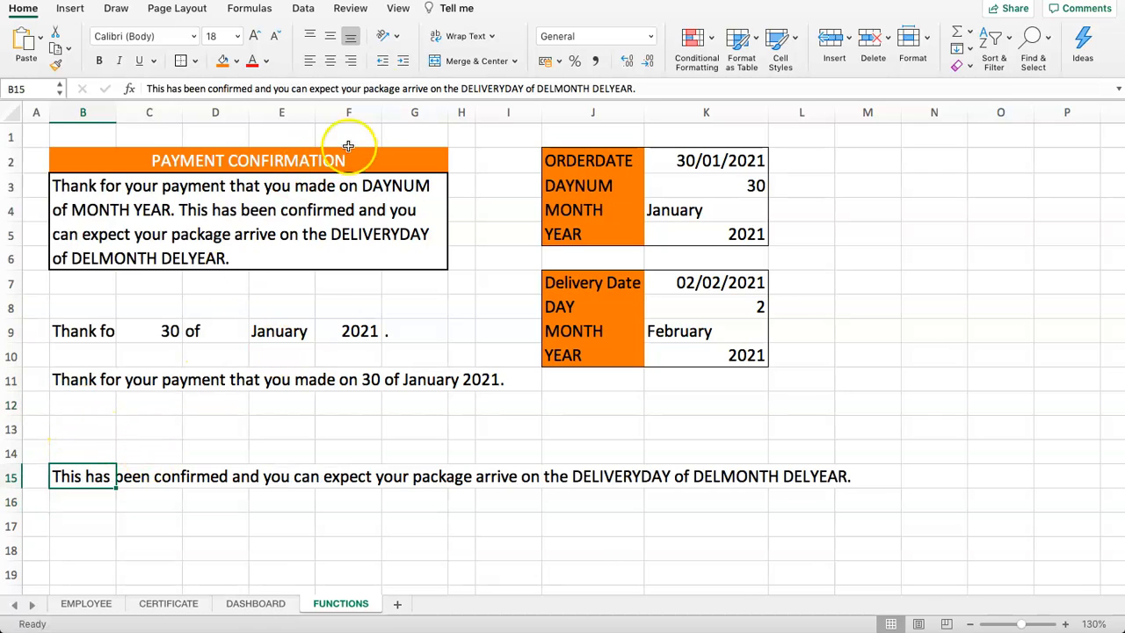
Move the phrase "This has been confirmed and you can expect your package arrive on the" from B15 to B12.
drag(458, 88, 103, 88)
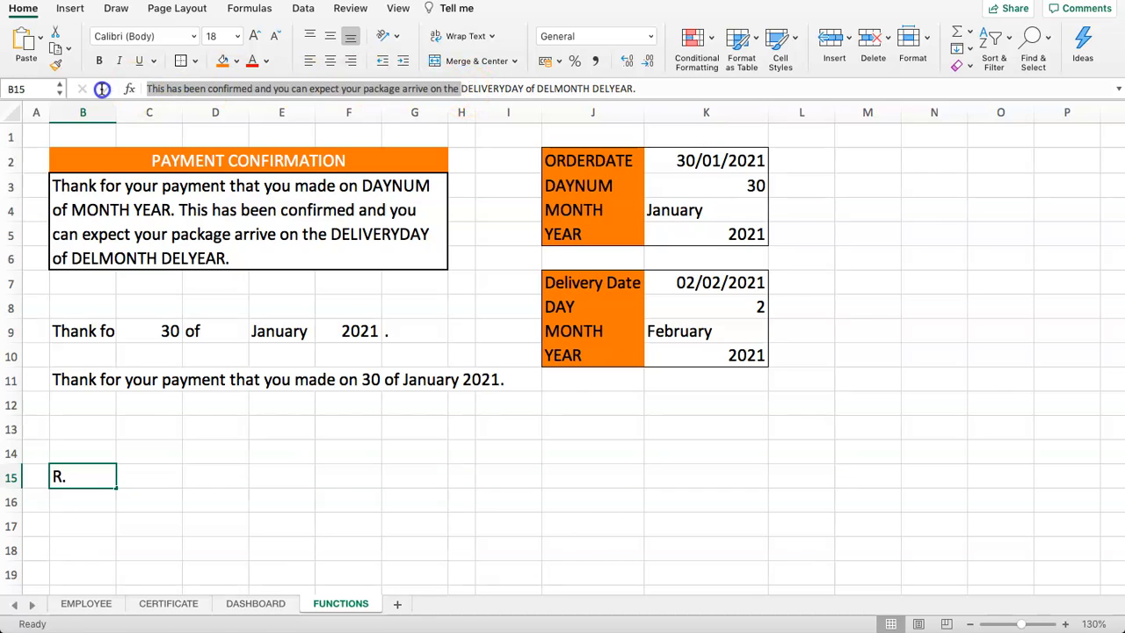
key(BackSpace)
key(Return)
key(Up)
key(Up)
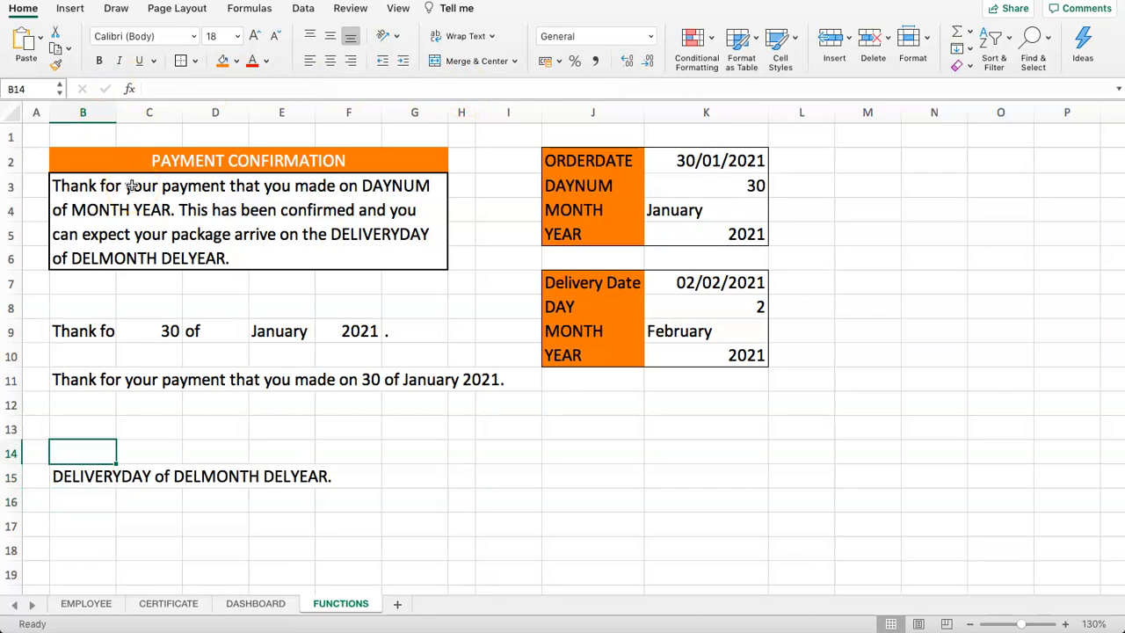
key(Up)
key(ctrl+v)
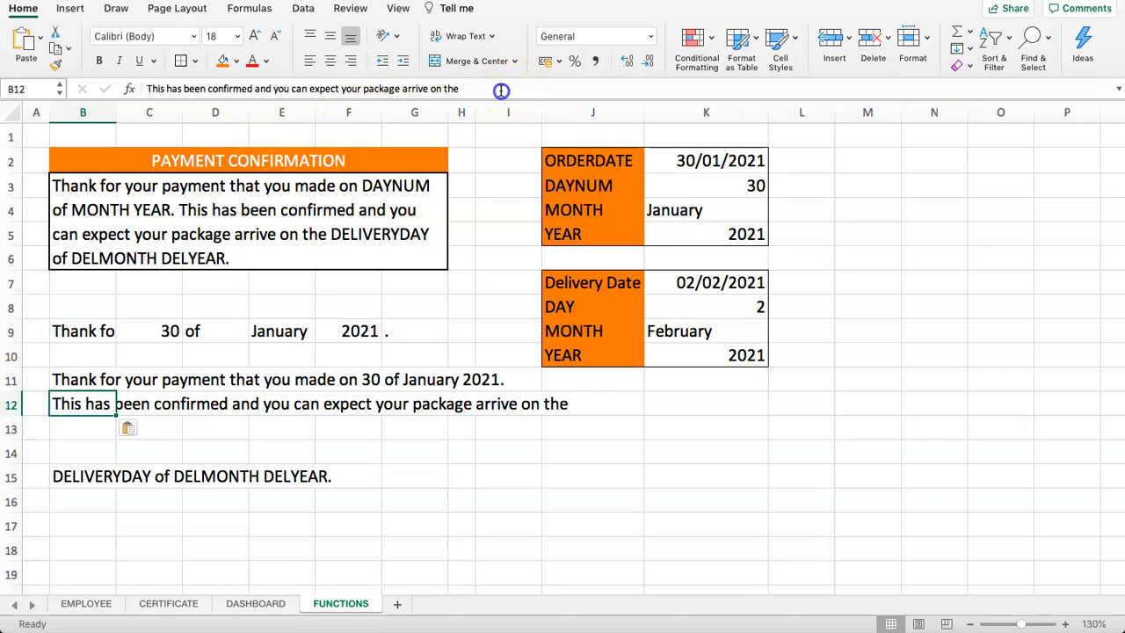
click(464, 88)
key(Return)
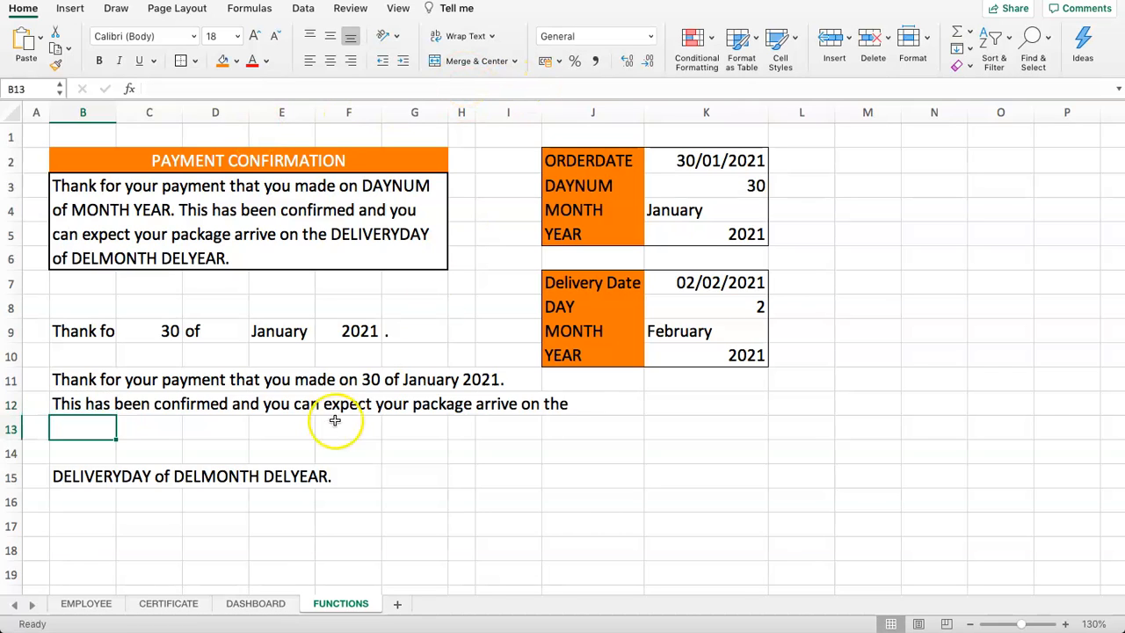
Fill C12 to G12 with the text pieces DELIVERYDAY, of, DELMONTH, DELYEAR and a full stop.
click(149, 409)
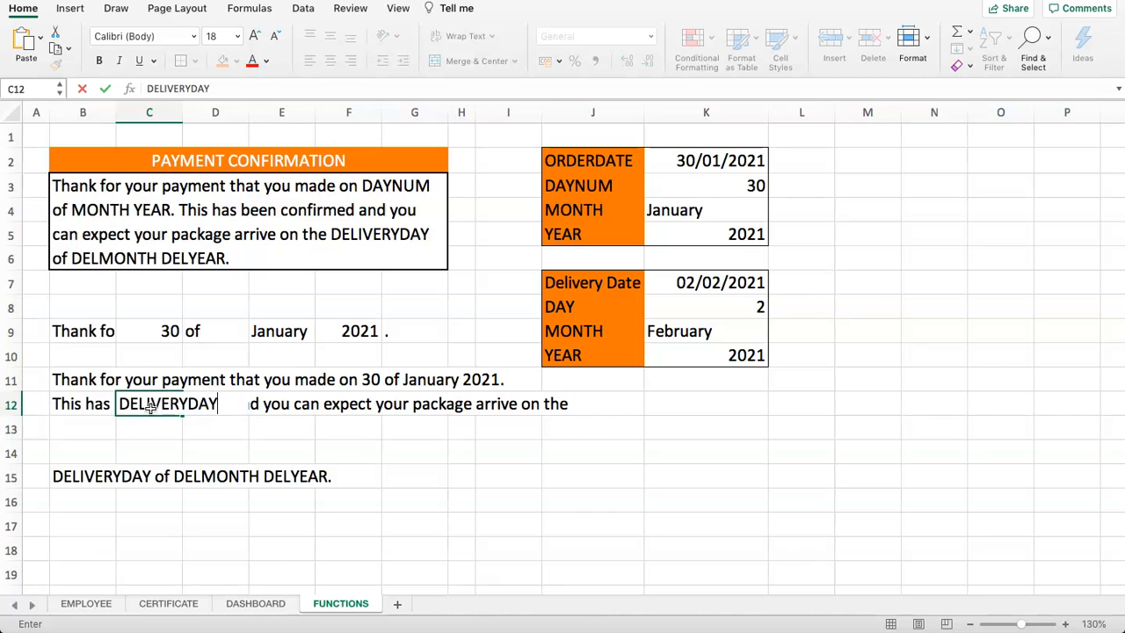
text(ELIVERYDAY)
key(Tab)
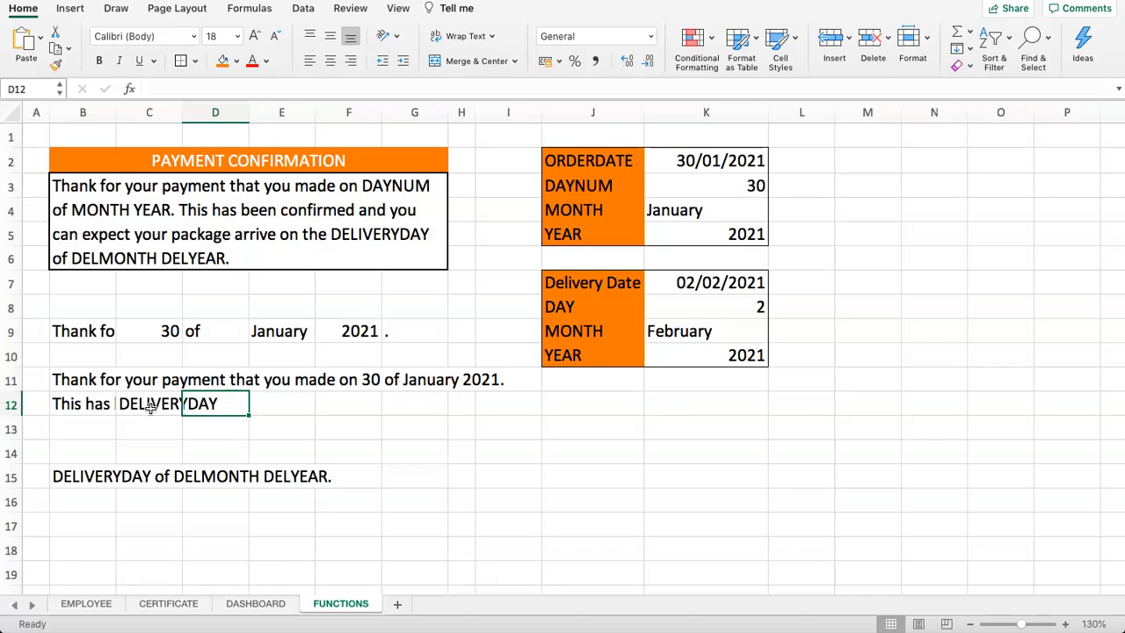
key(Tab)
text(DEL)
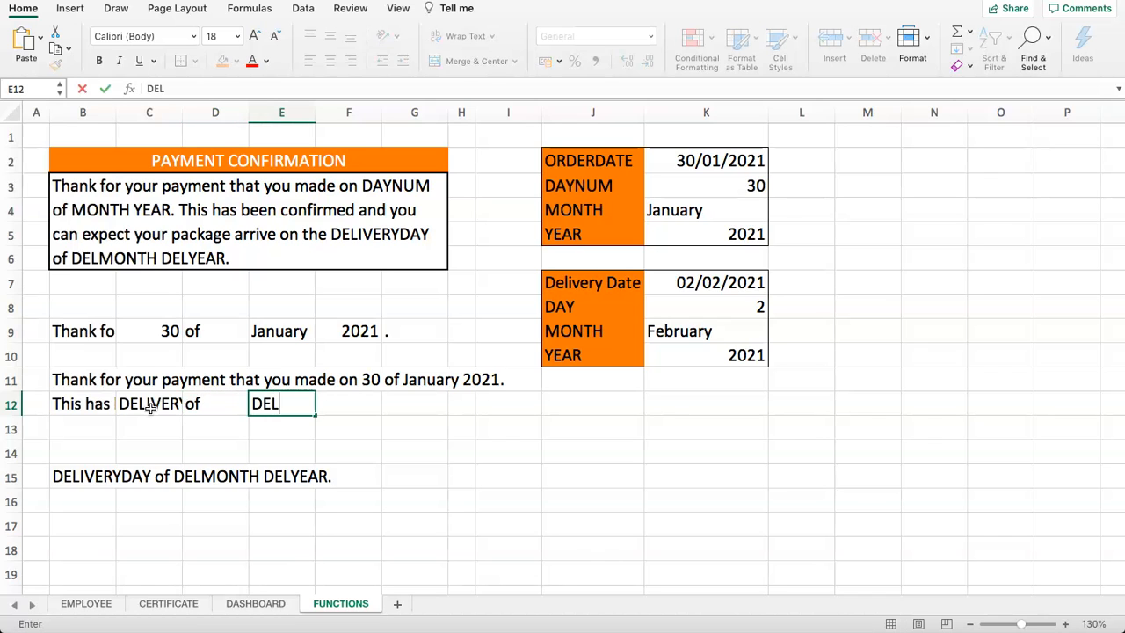
text(MONTH)
key(Tab)
text(DELYEAR)
key(Tab)
text(.)
key(Return)
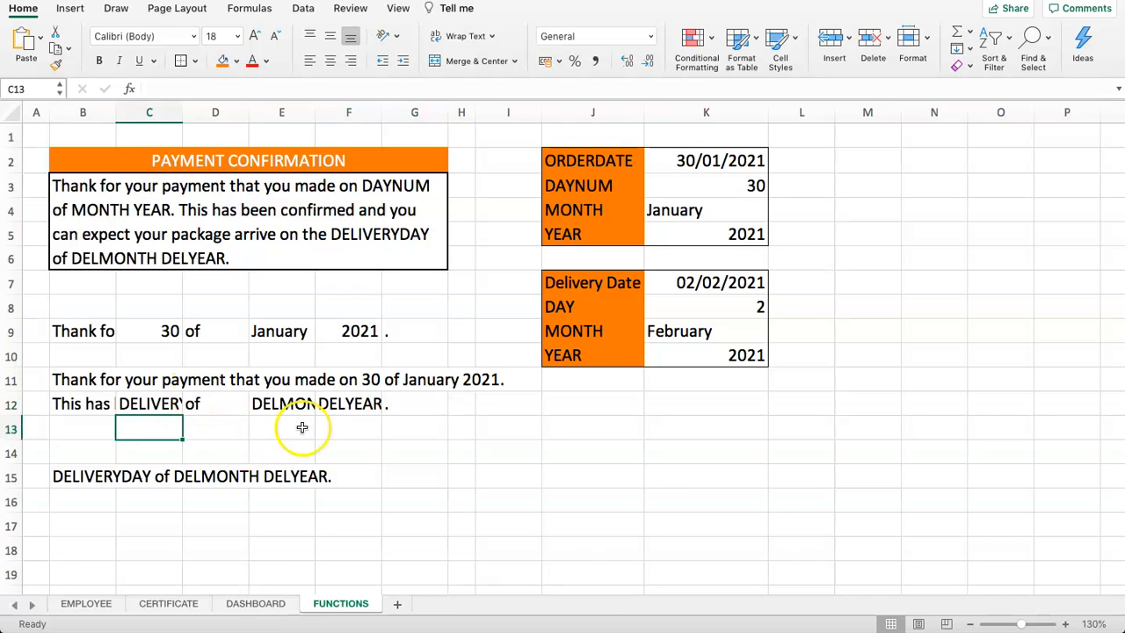
Replace the DELYEAR text in F12 with a reference to the delivery year, =K10.
click(346, 397)
text(=)
click(655, 355)
key(Return)
Replace the DELMONTH text in E12 with a reference to the delivery month, =K9.
click(304, 409)
text(=)
click(666, 330)
key(Return)
Replace the DELIVERYDAY text in C12 with a reference to the delivery day, =K8.
click(195, 403)
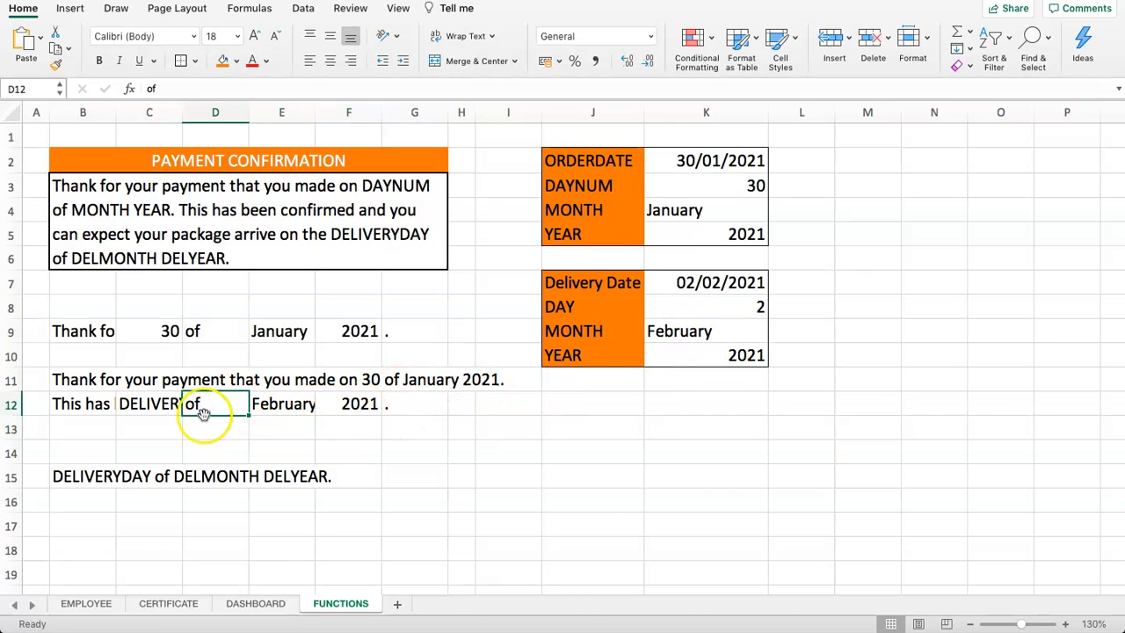
click(157, 409)
text(=)
click(650, 308)
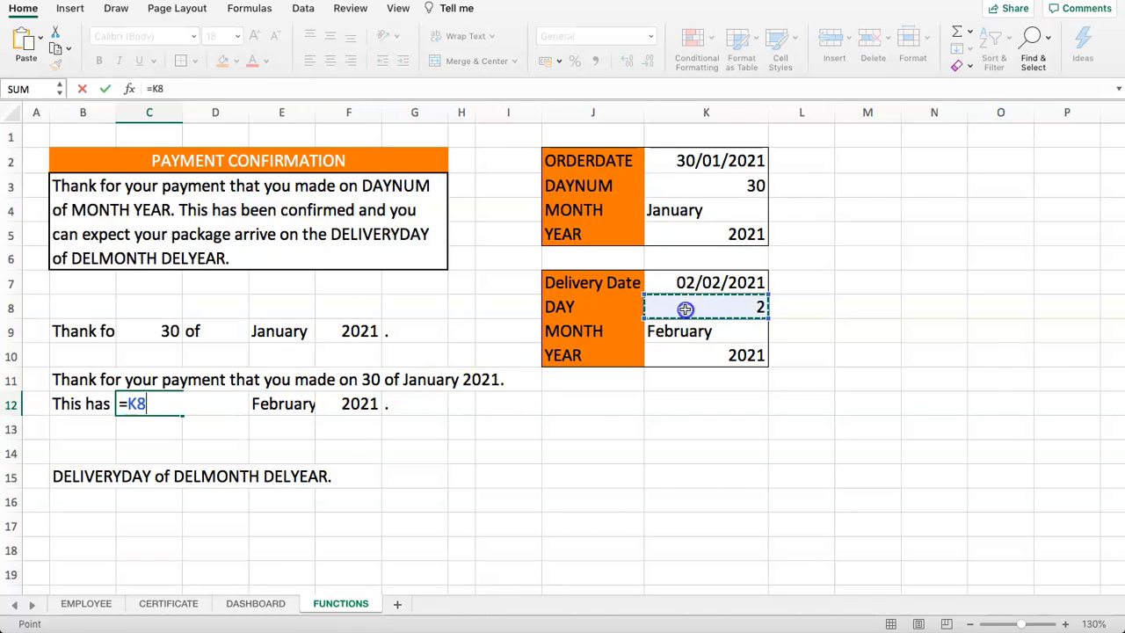
key(Return)
Check the contents of B12 and B15 and the CONCATENATE formula in B11.
click(80, 404)
click(96, 380)
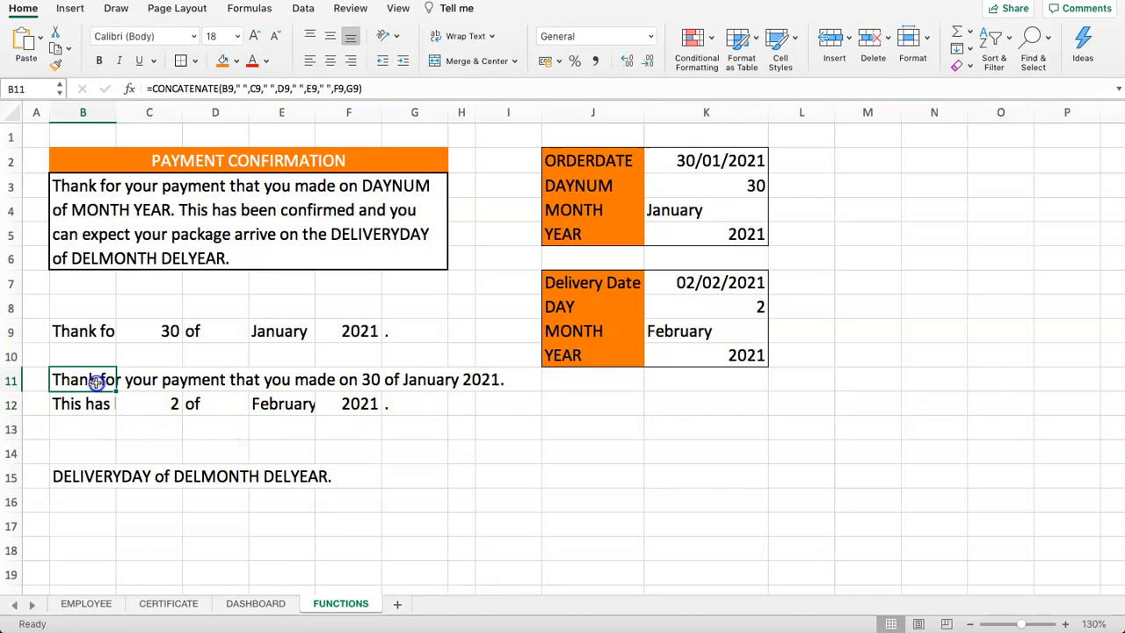
click(82, 445)
click(70, 471)
click(79, 381)
click(81, 362)
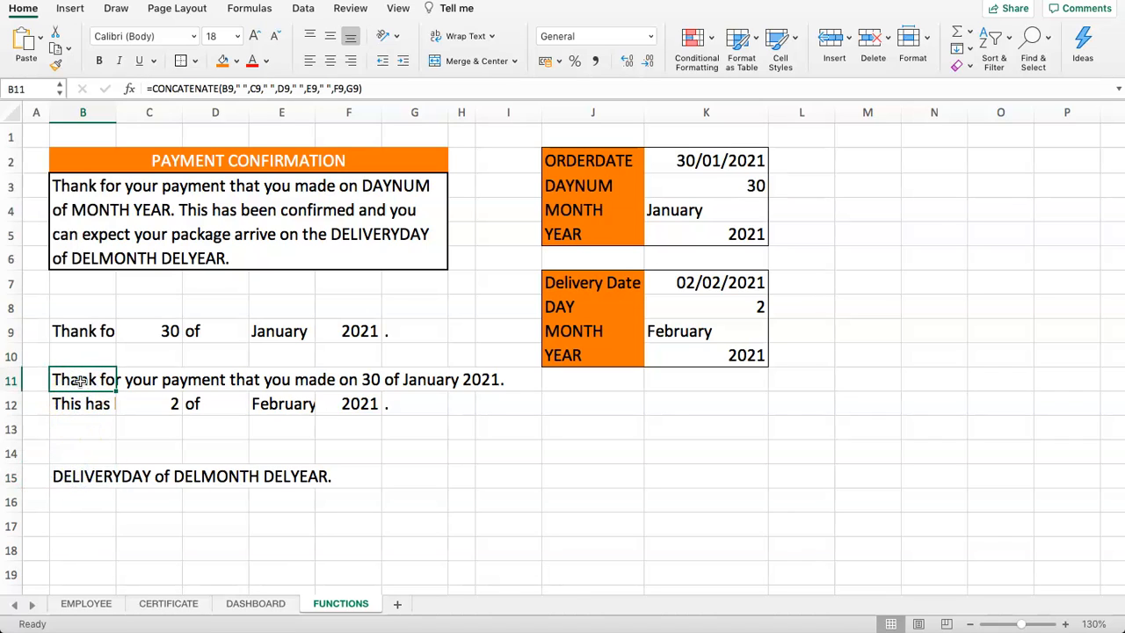
Clear the leftover placeholder text from B15.
click(80, 476)
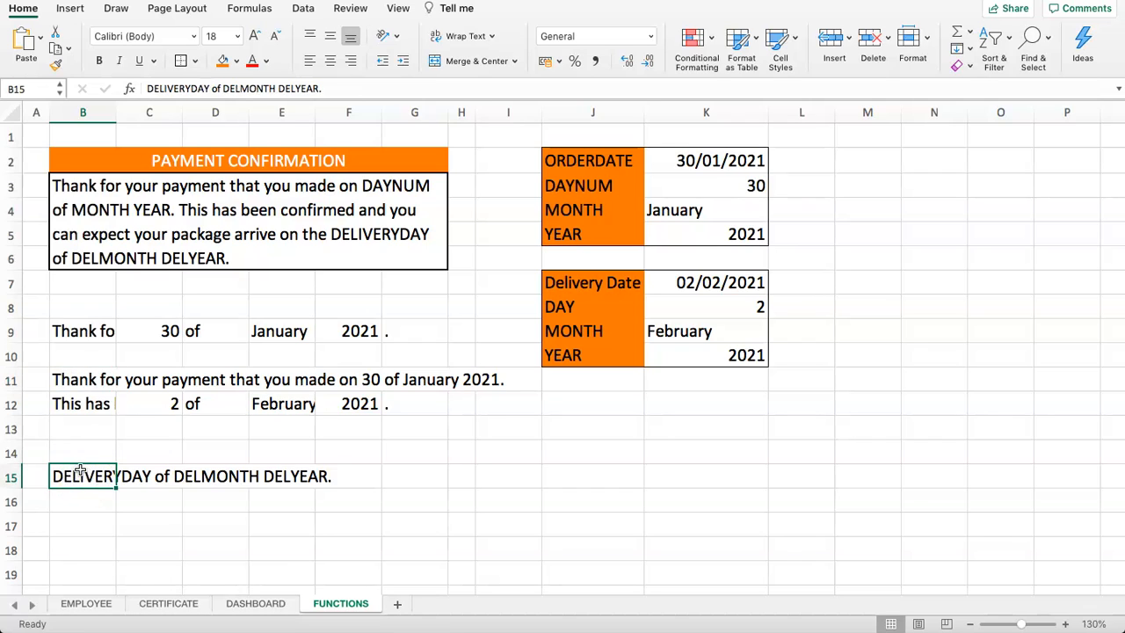
click(82, 359)
click(77, 386)
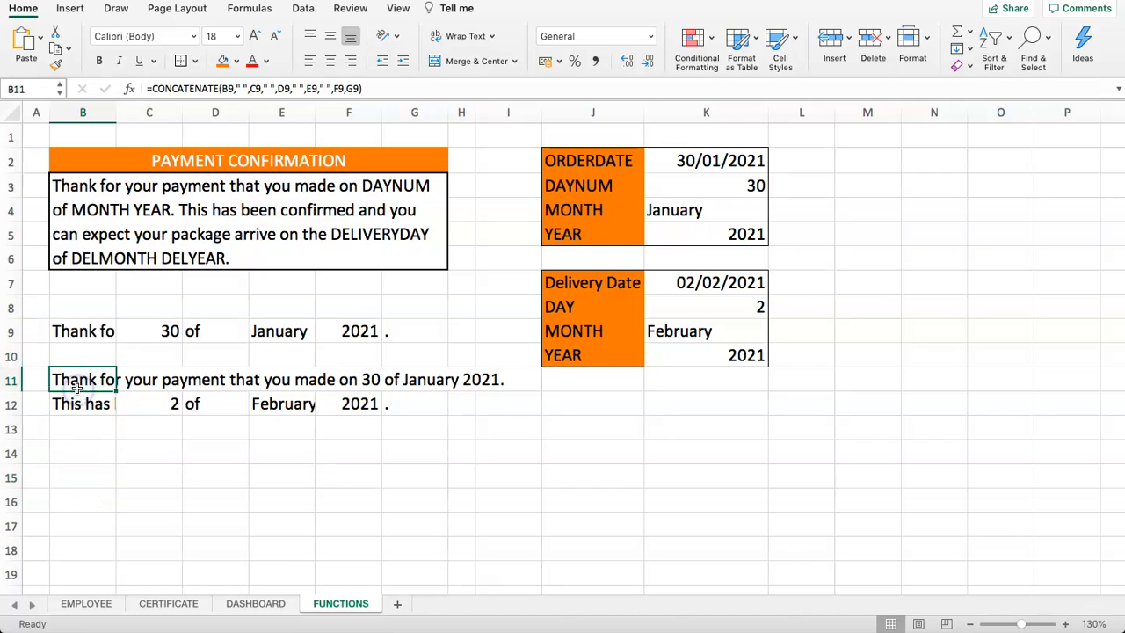
Move the second sentence's text pieces from B12:G12 down to row 15, starting at B15.
drag(72, 405, 365, 403)
click(80, 429)
click(82, 453)
drag(75, 404, 381, 424)
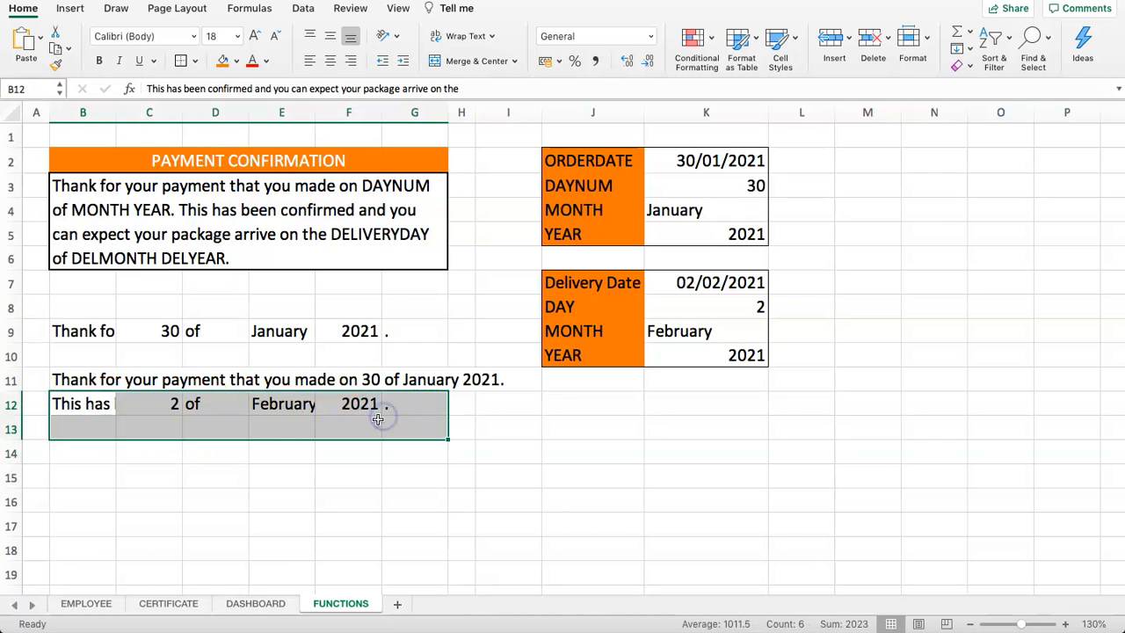
text(x)
key(Escape)
click(83, 427)
drag(83, 404, 414, 396)
key(super+c)
click(62, 474)
key(super+v)
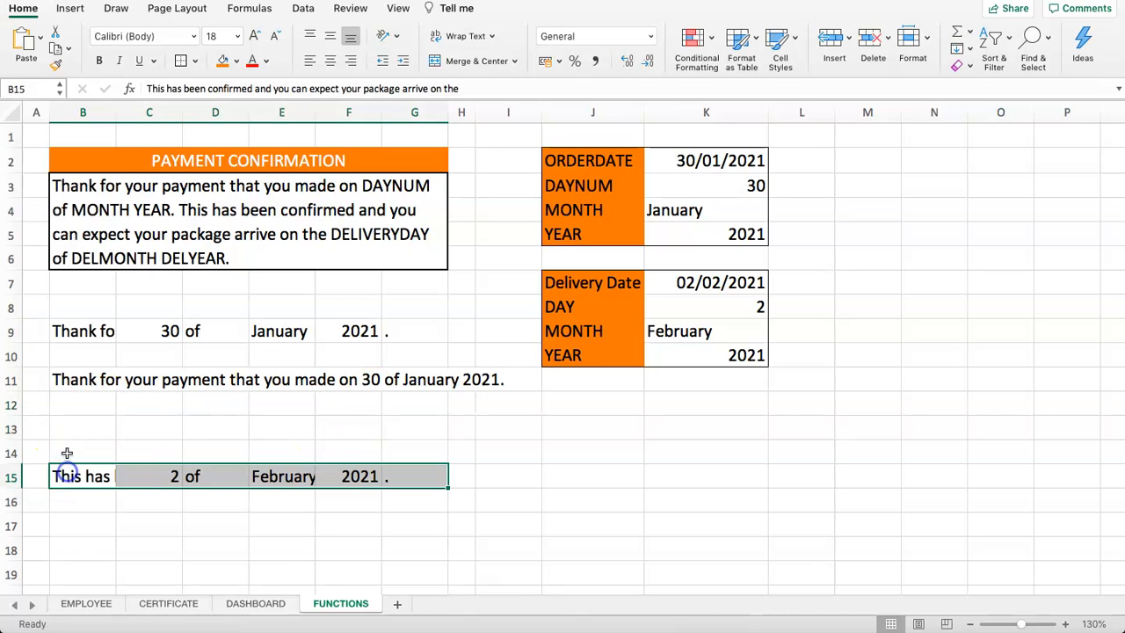
Start a CONCATENATE formula in B12 that joins B15 and C15 with a " " space between them.
click(77, 405)
text(=CONCATE)
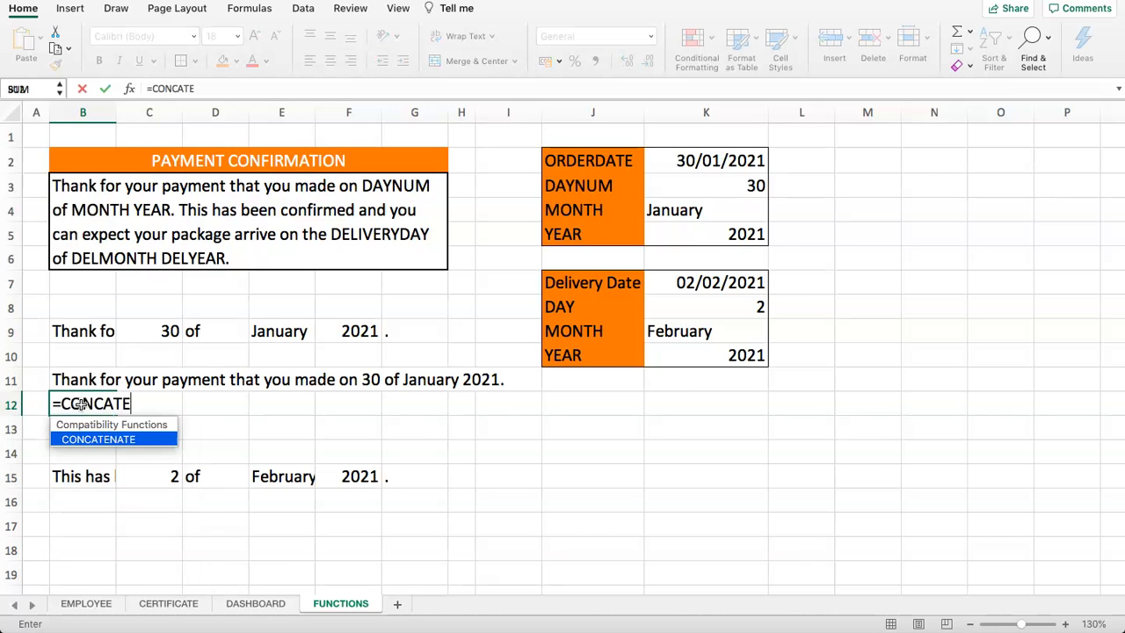
text(M)
key(BackSpace)
text(NATE()
click(83, 476)
text(,)
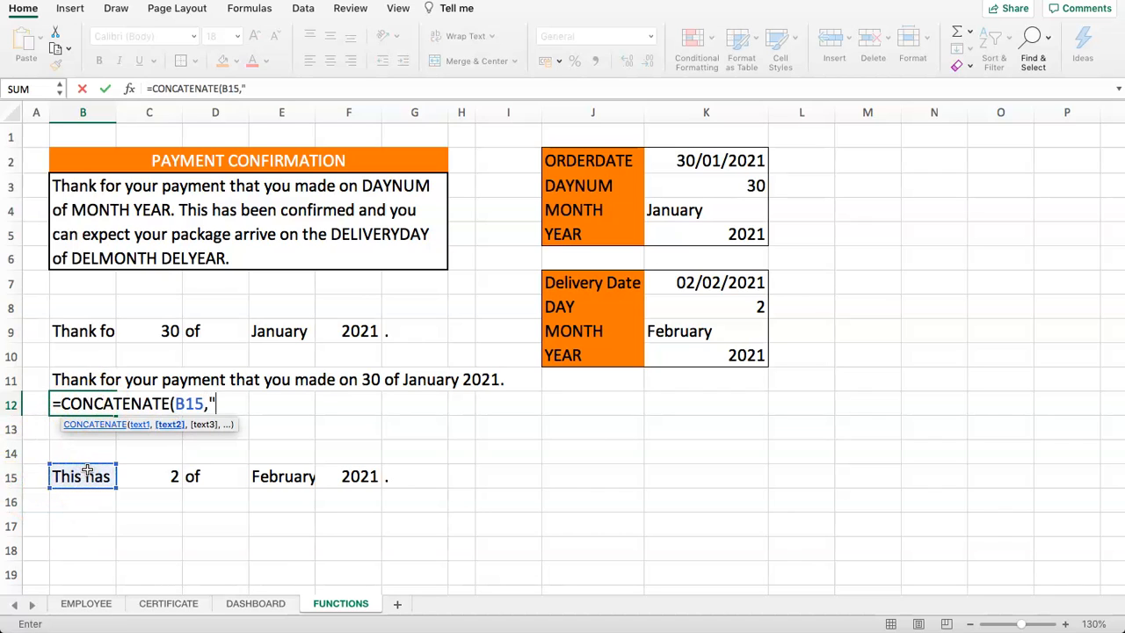
text(" ",)
click(158, 477)
text(,)
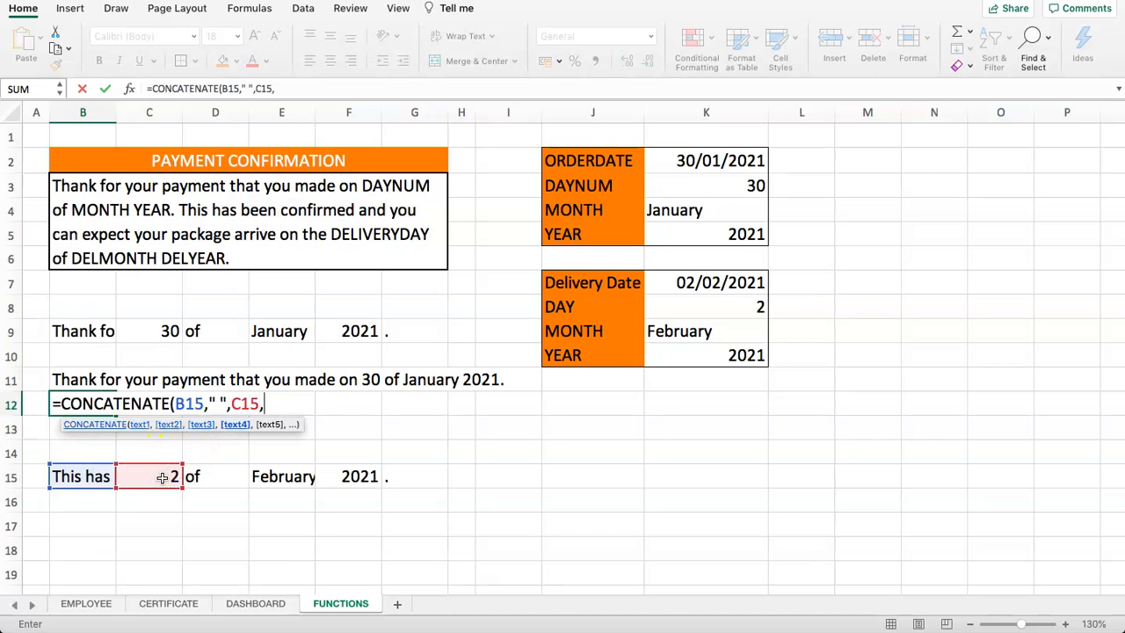
Complete the B12 formula with D15, E15 and F15, each preceded by a " " space, and G15 directly after F15.
text(" ",)
click(231, 476)
text(,)
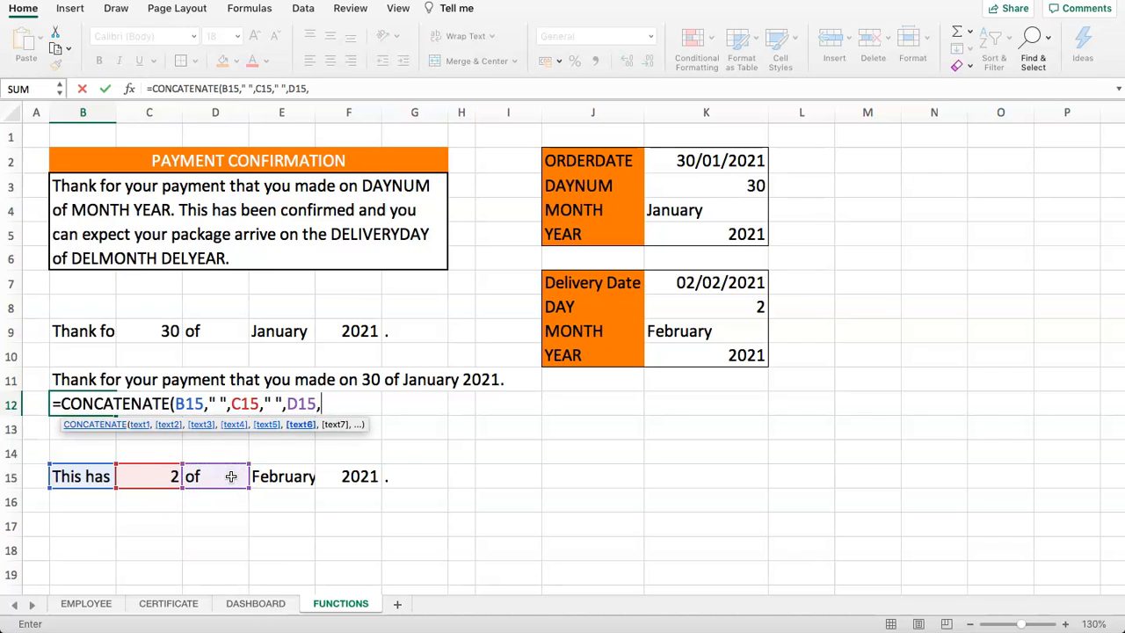
text(" ",)
click(277, 476)
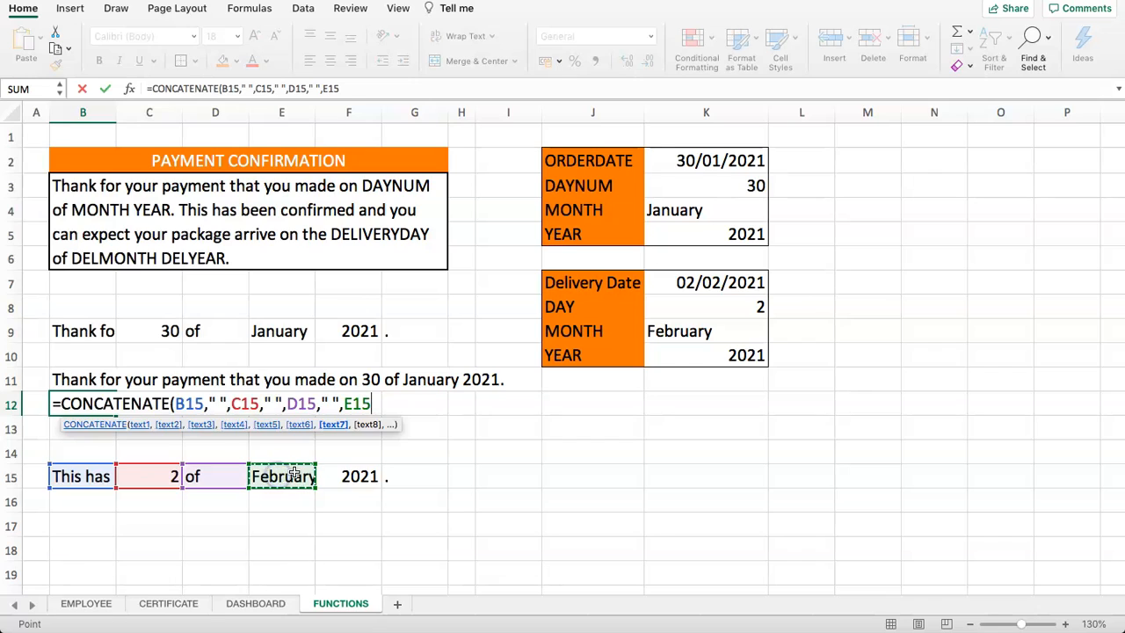
text(,)
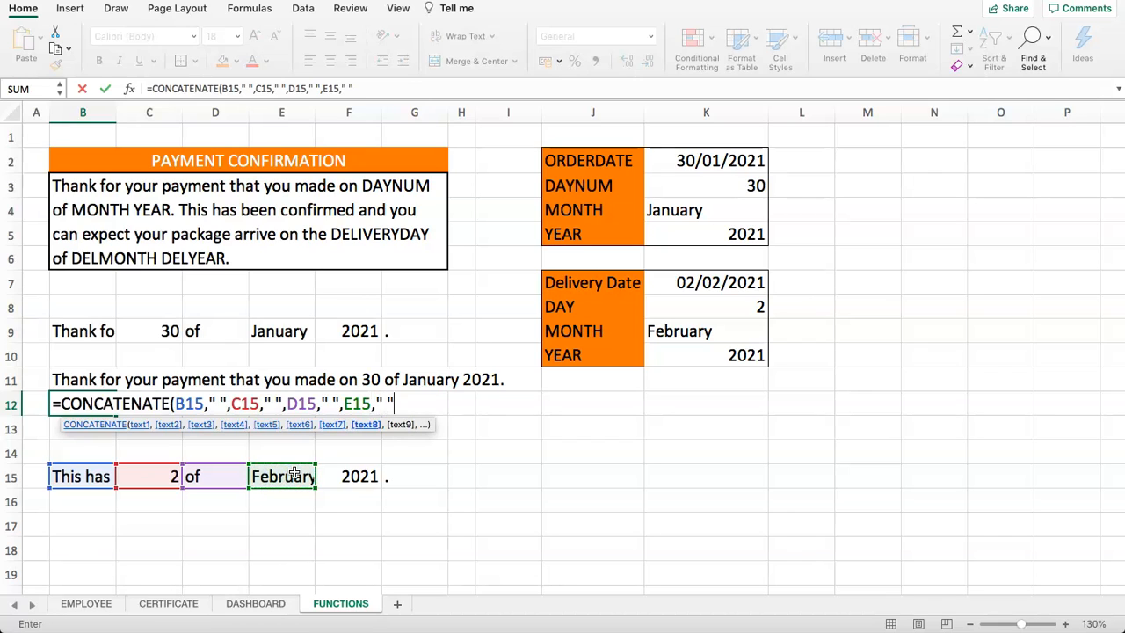
text(" ",)
click(361, 477)
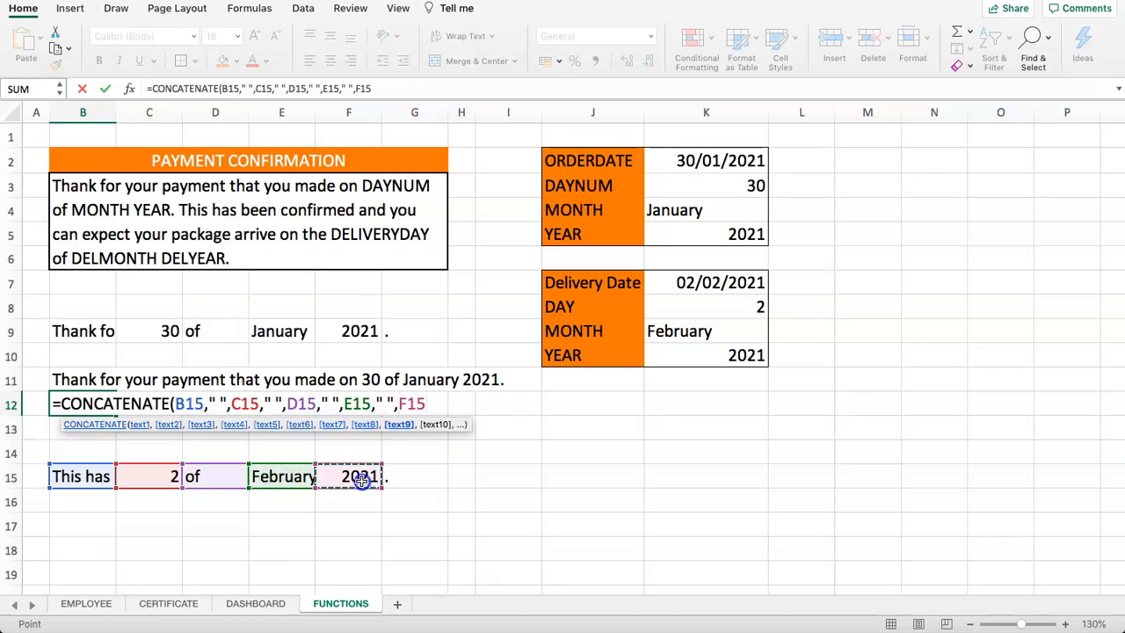
text(,)
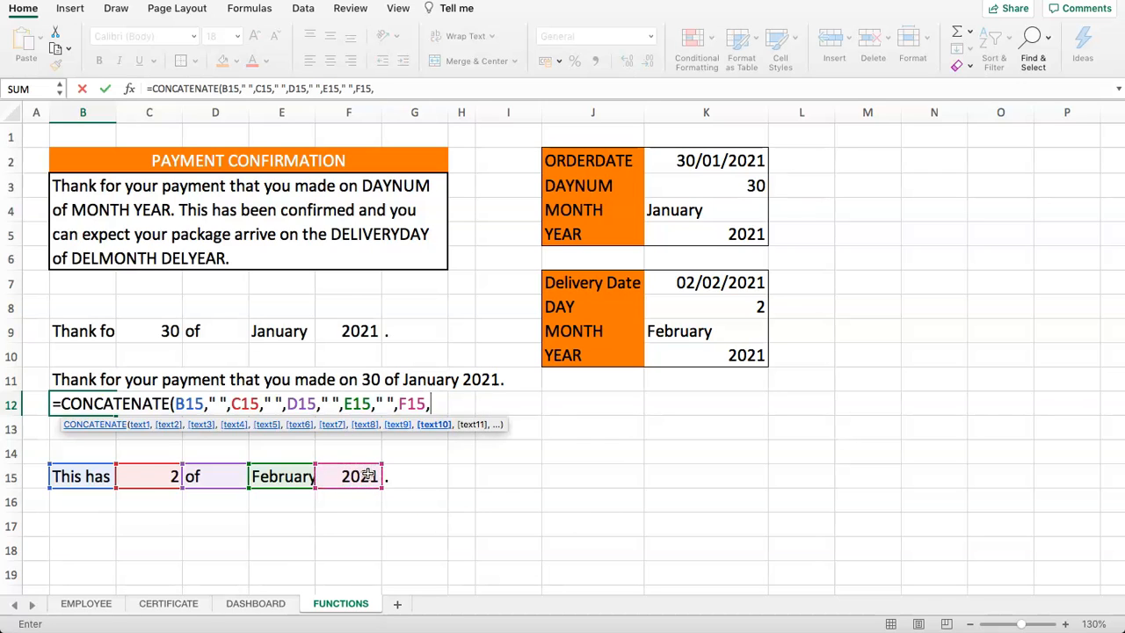
click(419, 481)
key(Return)
click(170, 404)
click(100, 402)
key(Up)
click(236, 443)
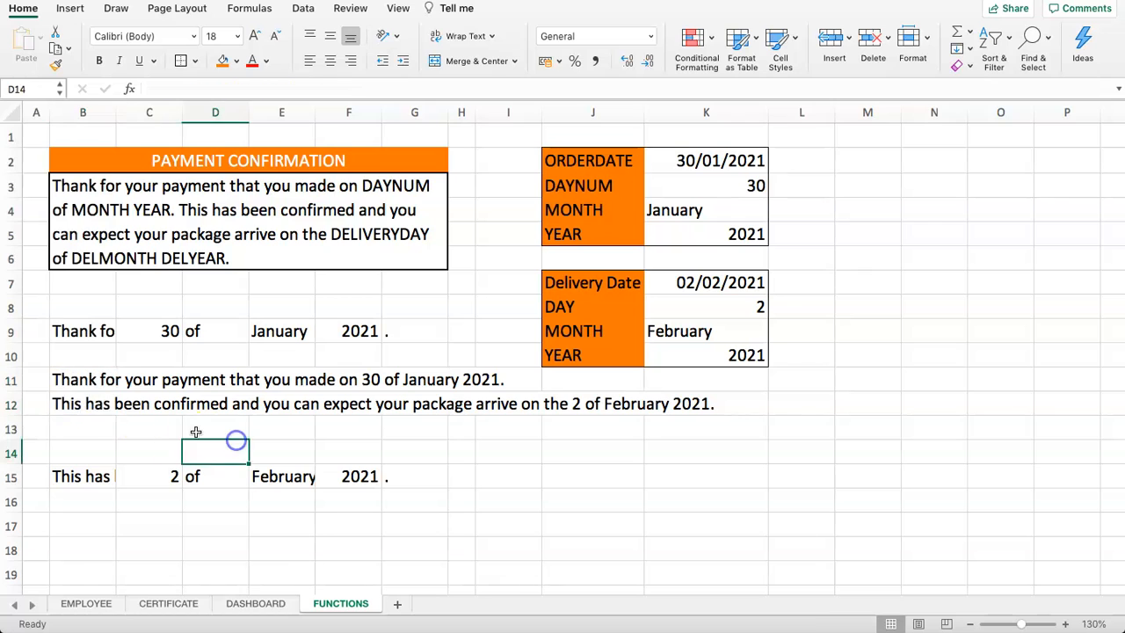
Move the whole block of text pieces and joined sentences in rows 9 to 15 so it starts at J14.
drag(83, 384, 80, 410)
drag(82, 334, 450, 487)
key(super+x)
click(595, 452)
key(super+v)
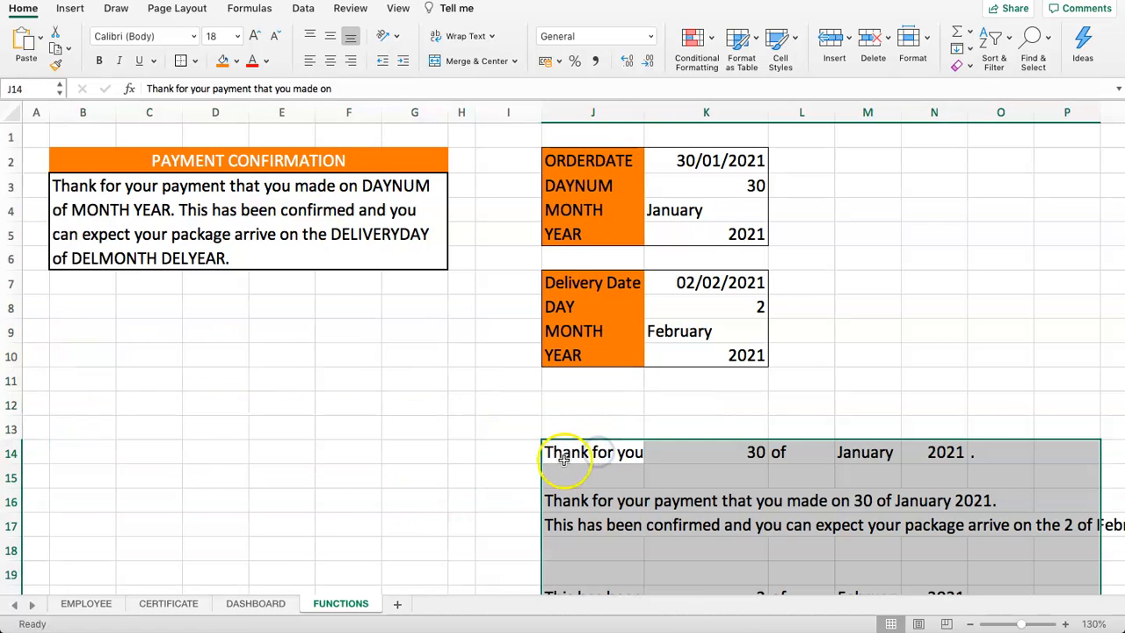
click(509, 402)
click(346, 382)
drag(80, 155, 275, 599)
scroll(528, 289, up, 2)
click(261, 276)
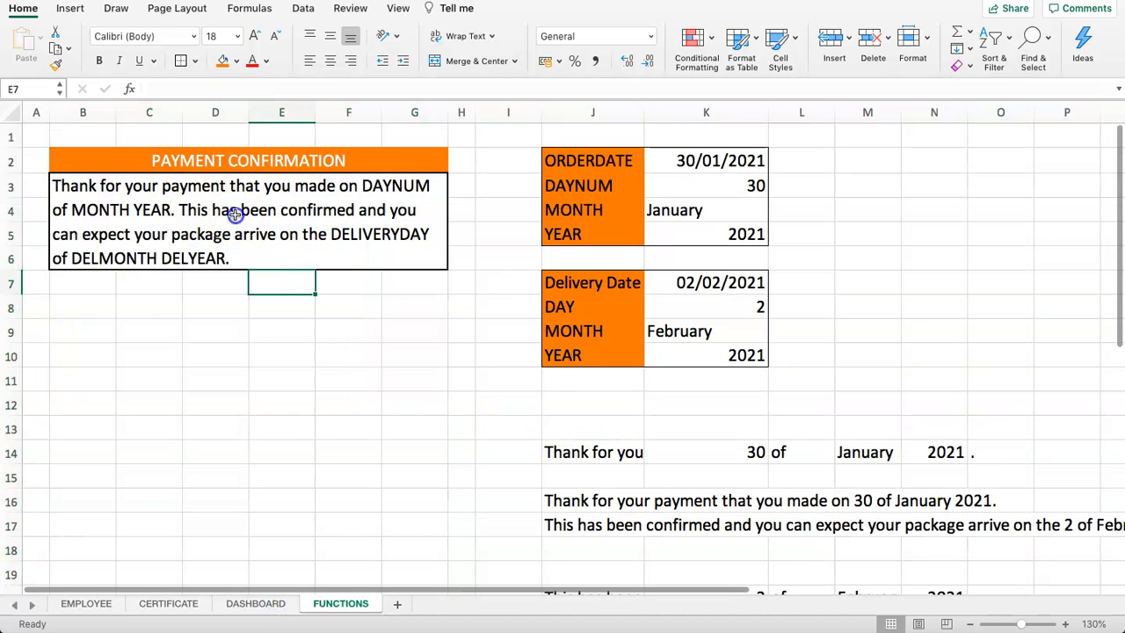
Replace the payment confirmation text in B3 with =CONCATENATE(J16," ",J17) to join both sentences.
click(235, 215)
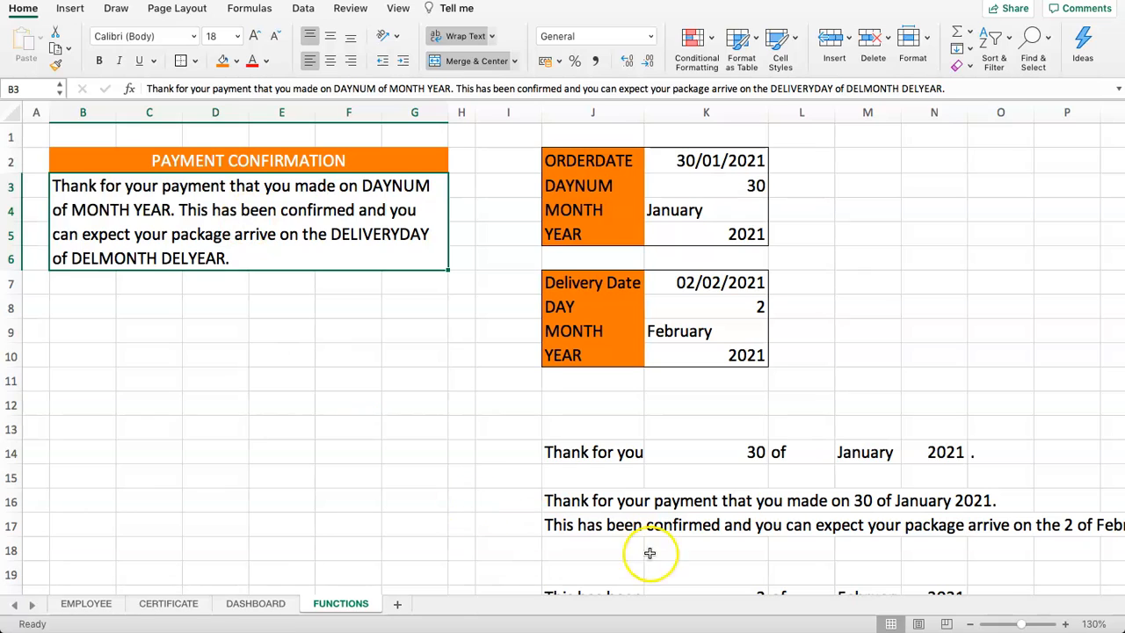
drag(572, 501, 582, 524)
click(234, 211)
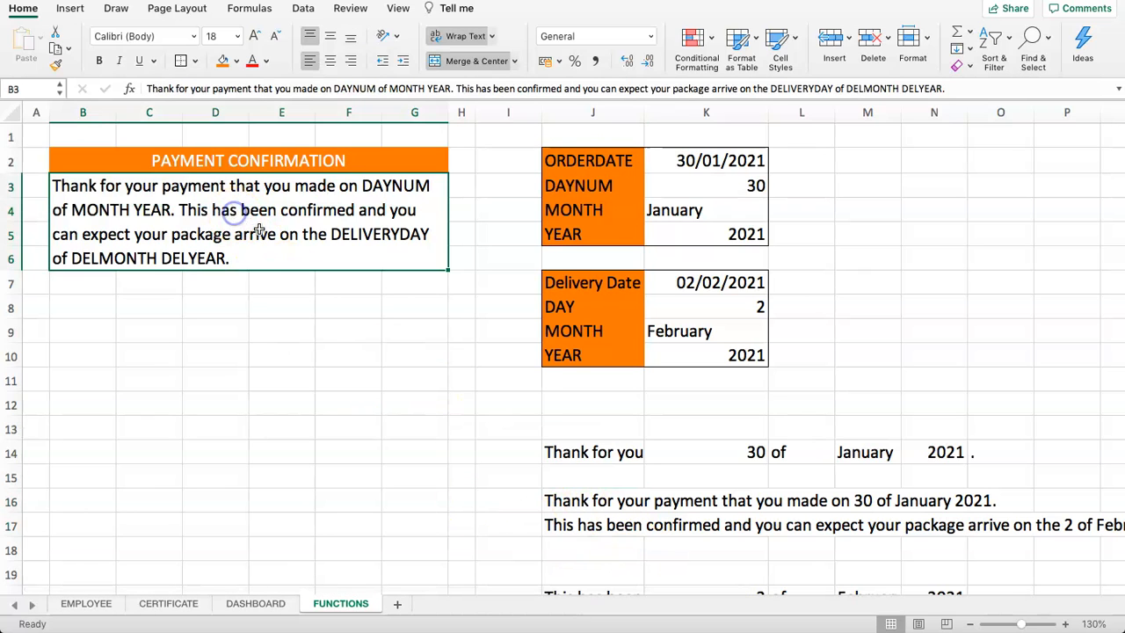
text(=CONA)
key(BackSpace)
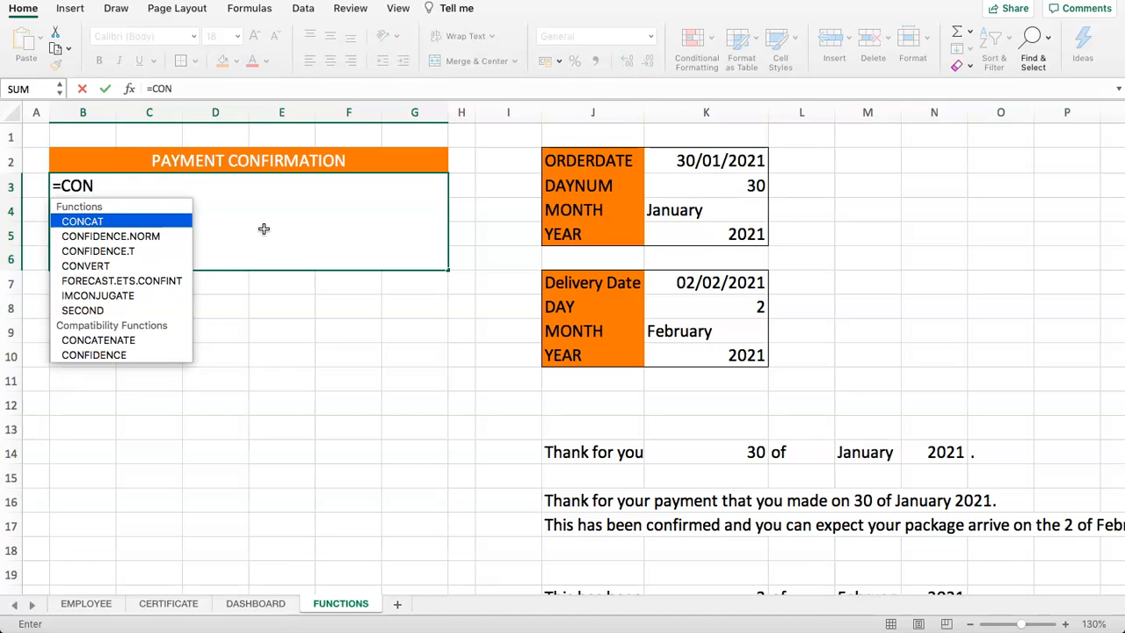
text(CATENATE)
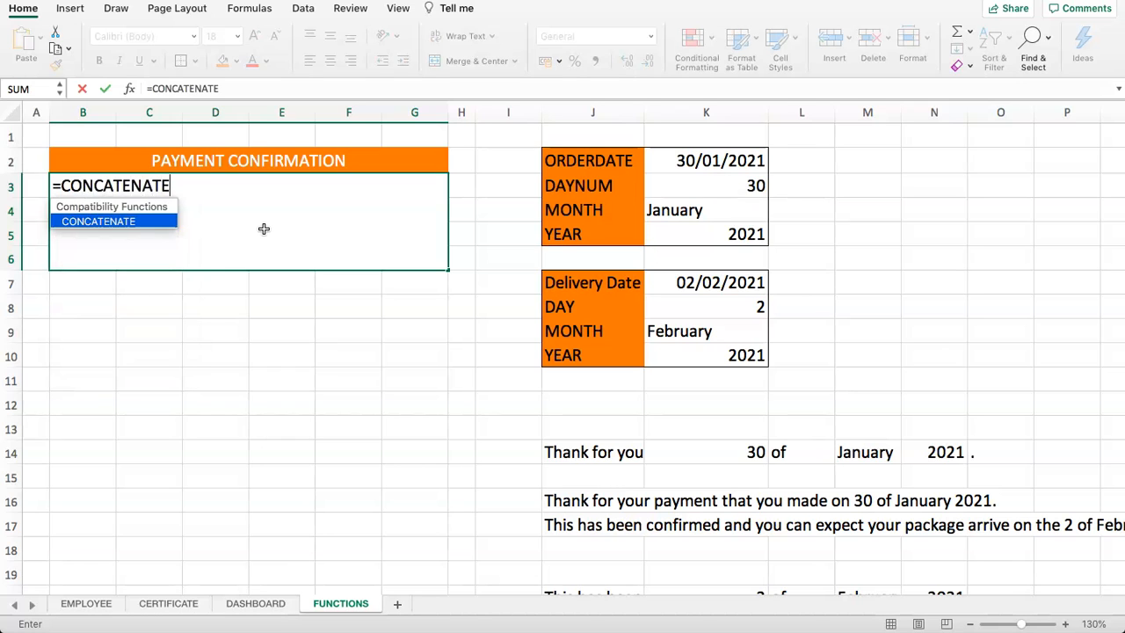
text(()
click(559, 502)
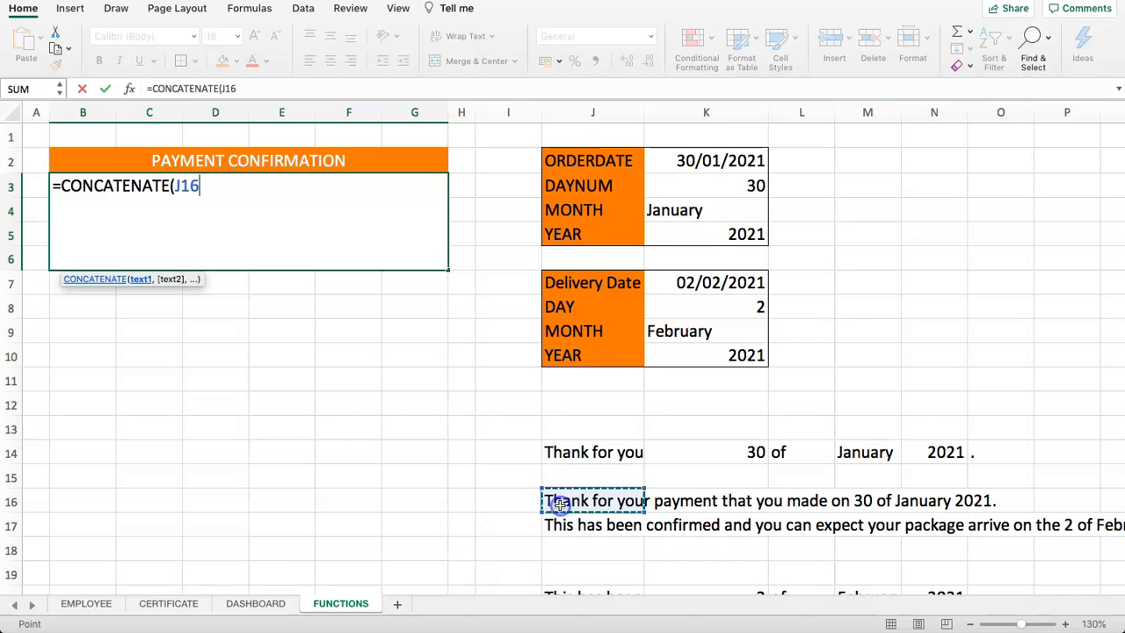
text(,)
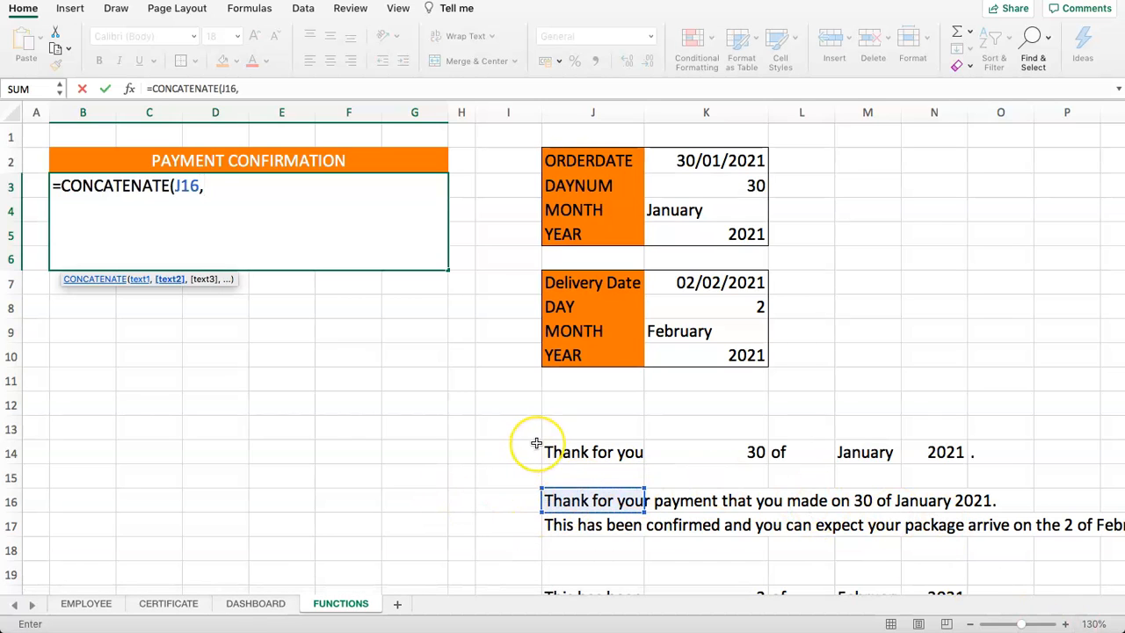
text(" ",)
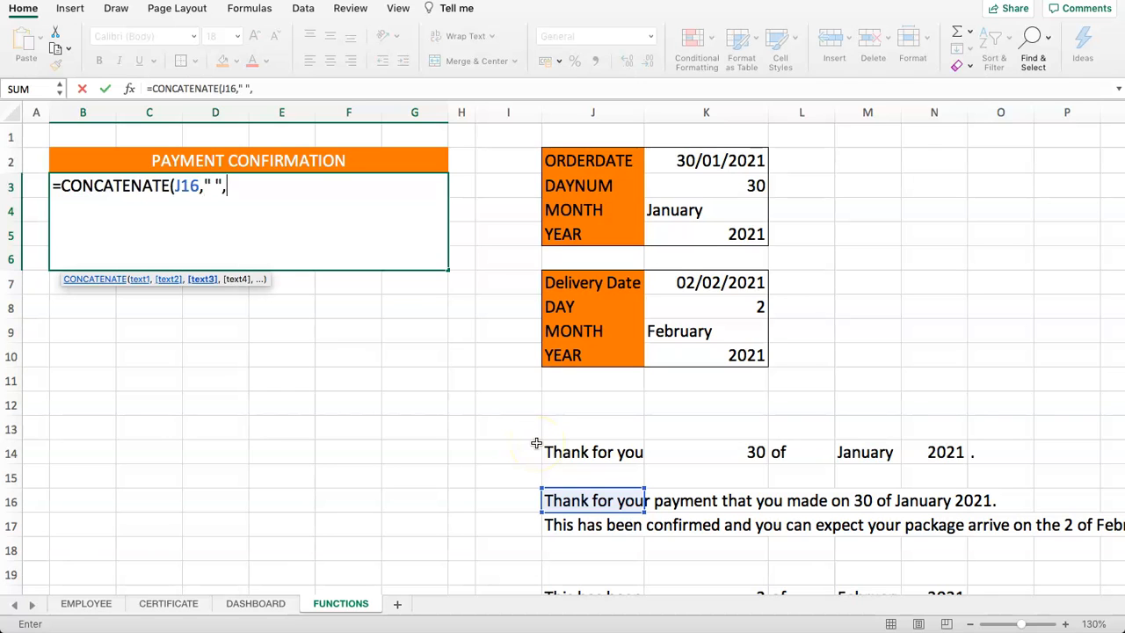
click(610, 525)
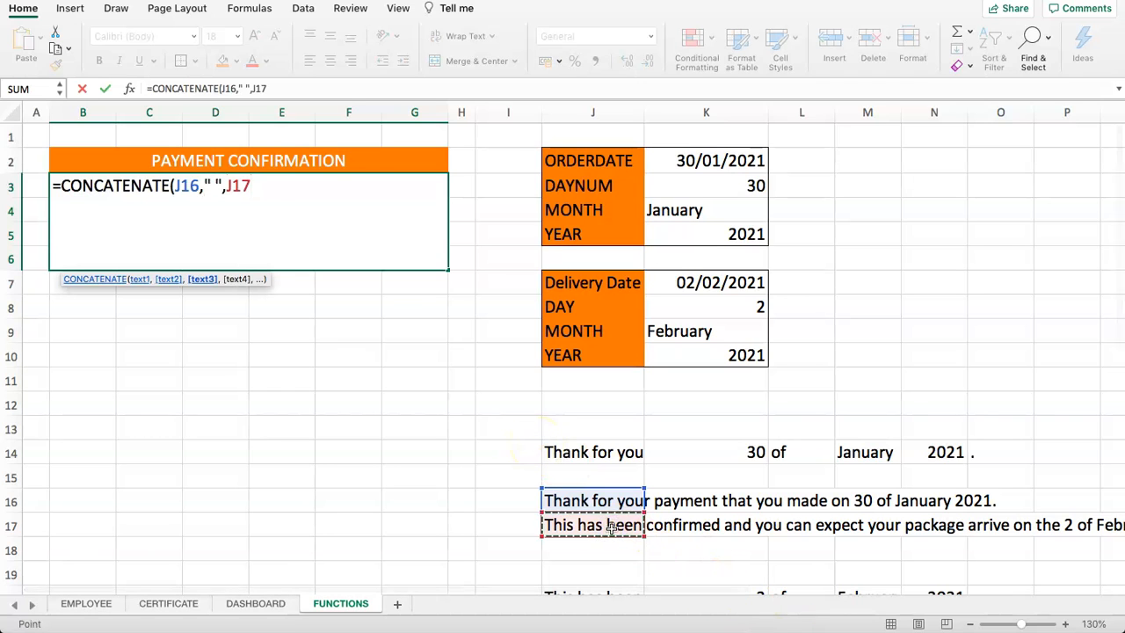
key(Return)
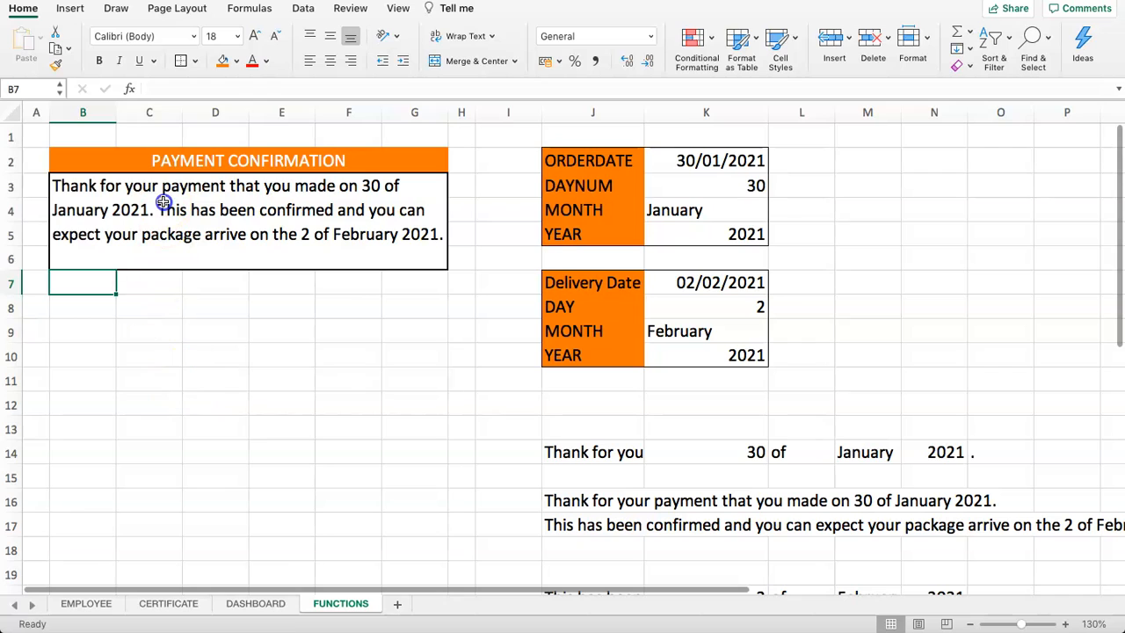
Change the order date formula in K2 to =TODAY()+10 to test the linked message.
click(163, 203)
click(692, 165)
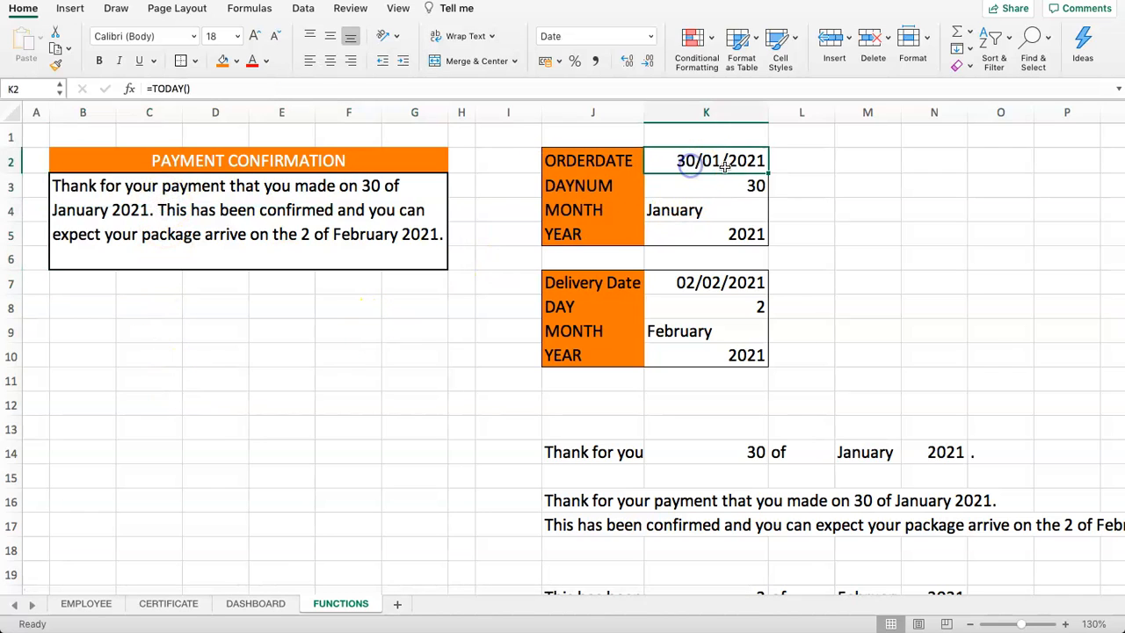
double_click(677, 159)
mouse_move(729, 160)
mouse_down()
mouse_move(648, 156)
mouse_move(726, 160)
mouse_up()
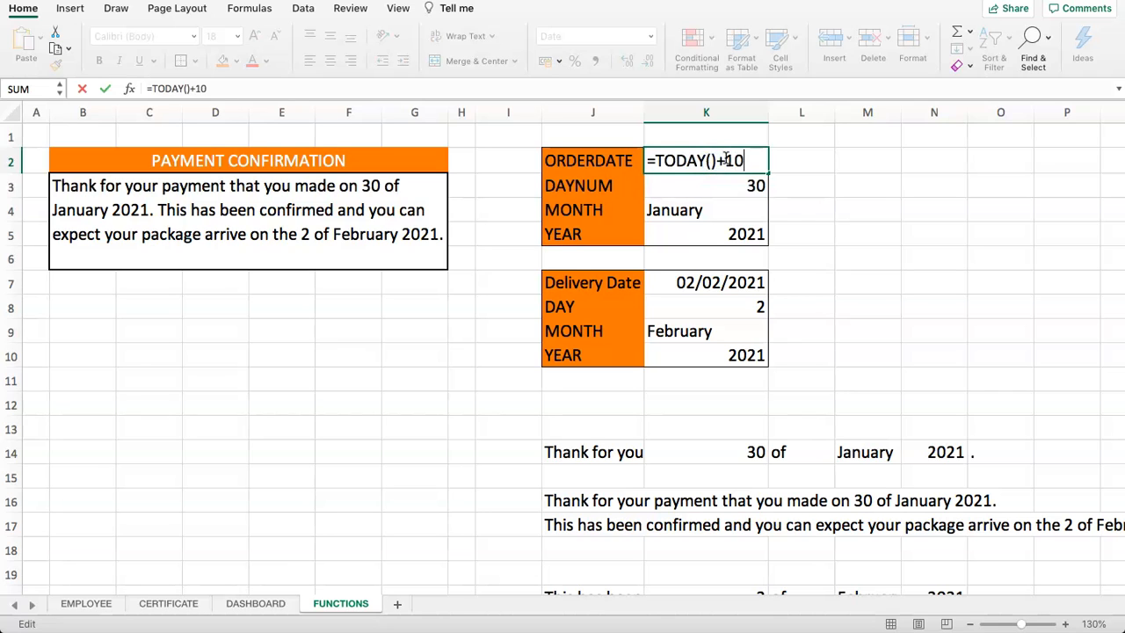
key(Return)
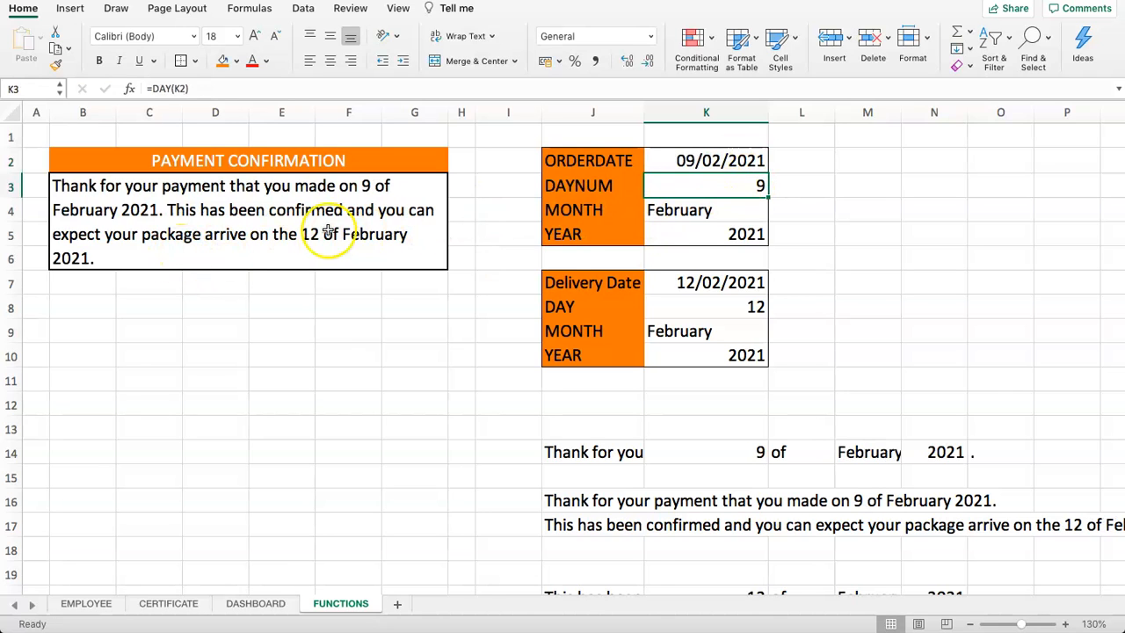
click(680, 159)
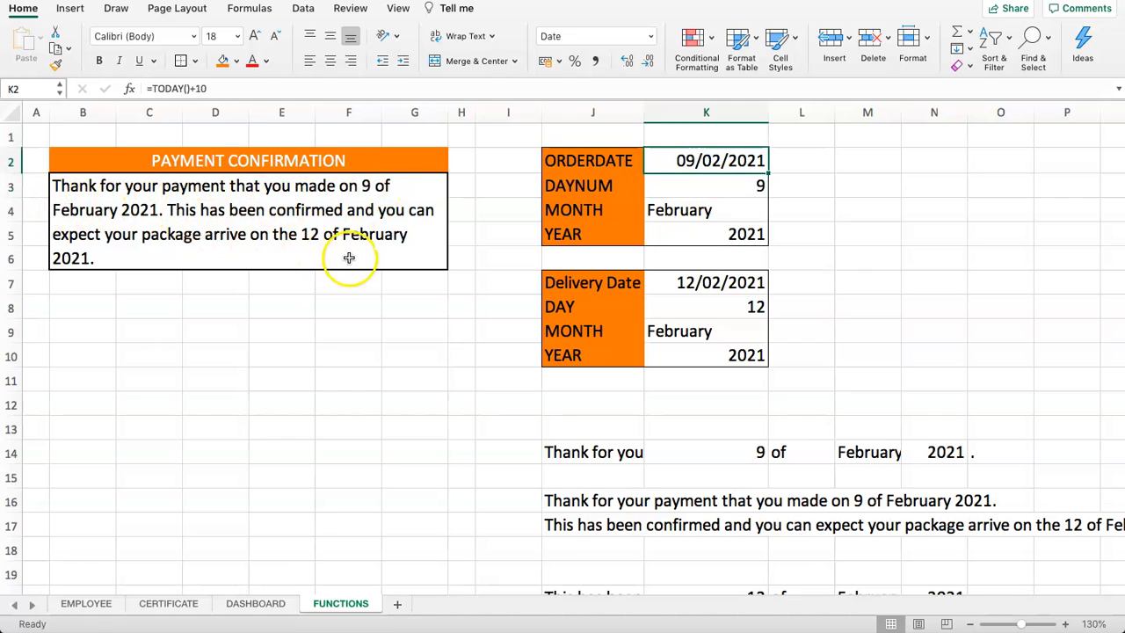
Change the delivery date formula in K7 to =K2+10.
click(303, 245)
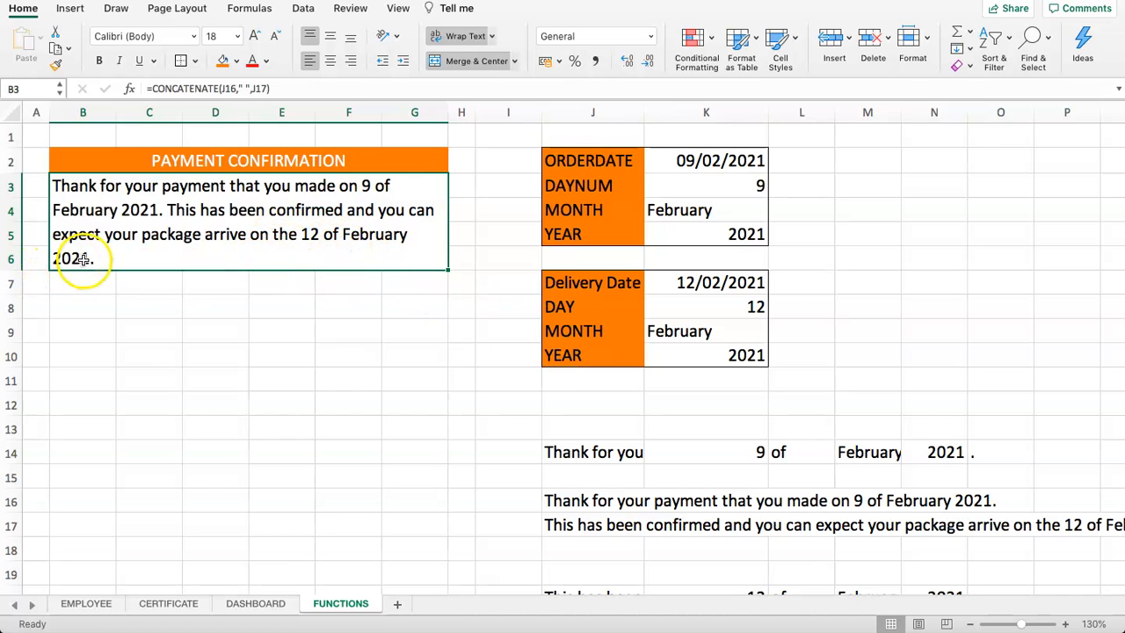
click(720, 283)
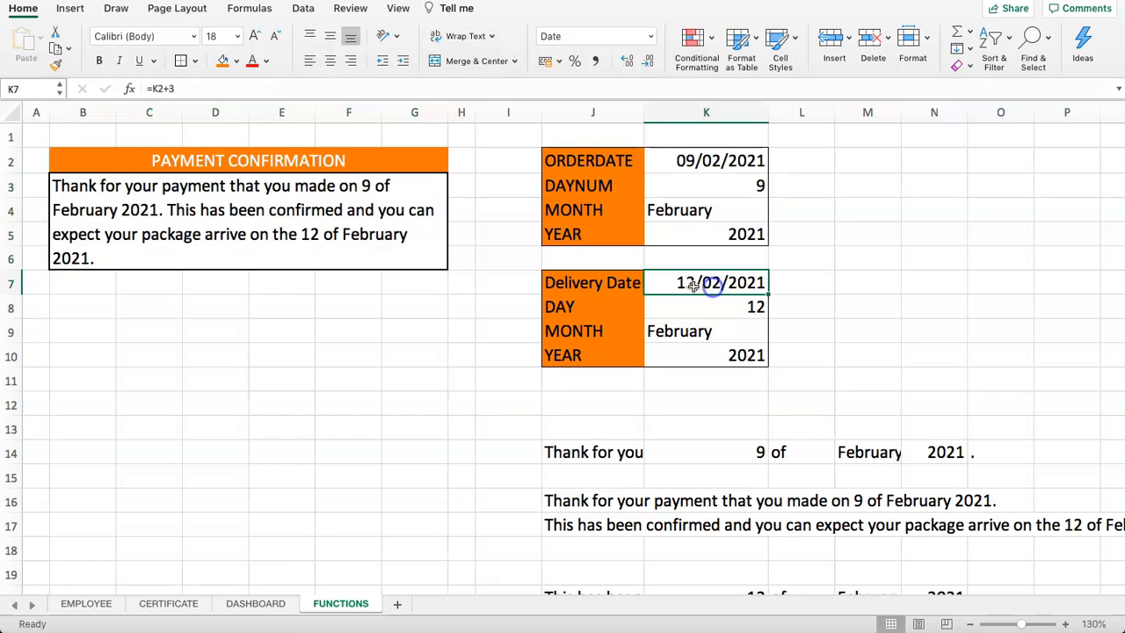
click(186, 87)
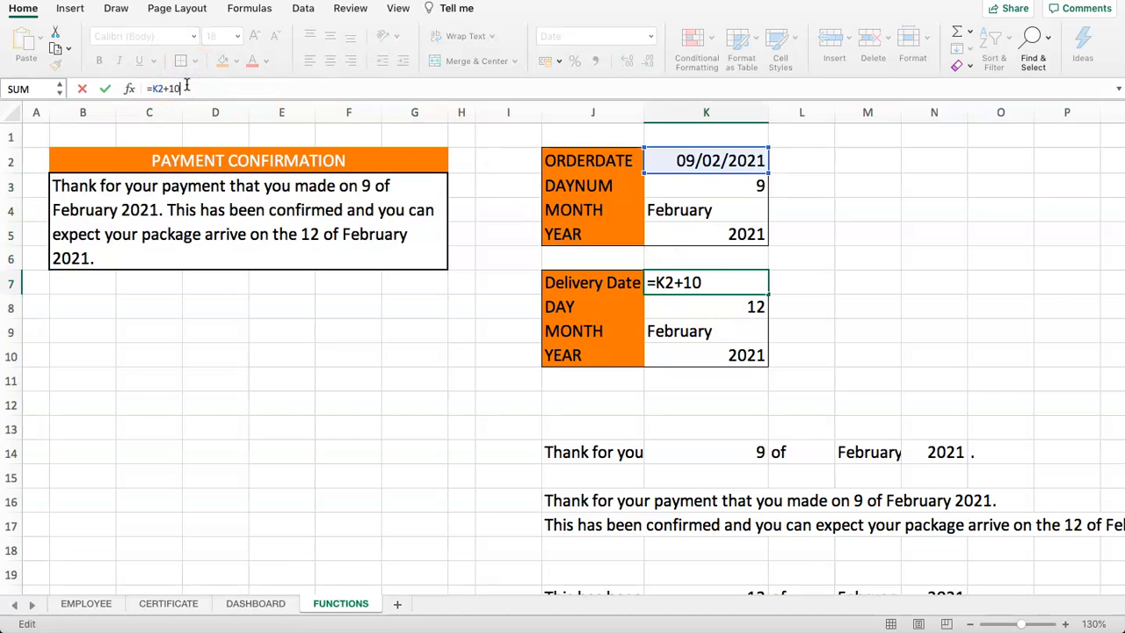
text(10)
key(Return)
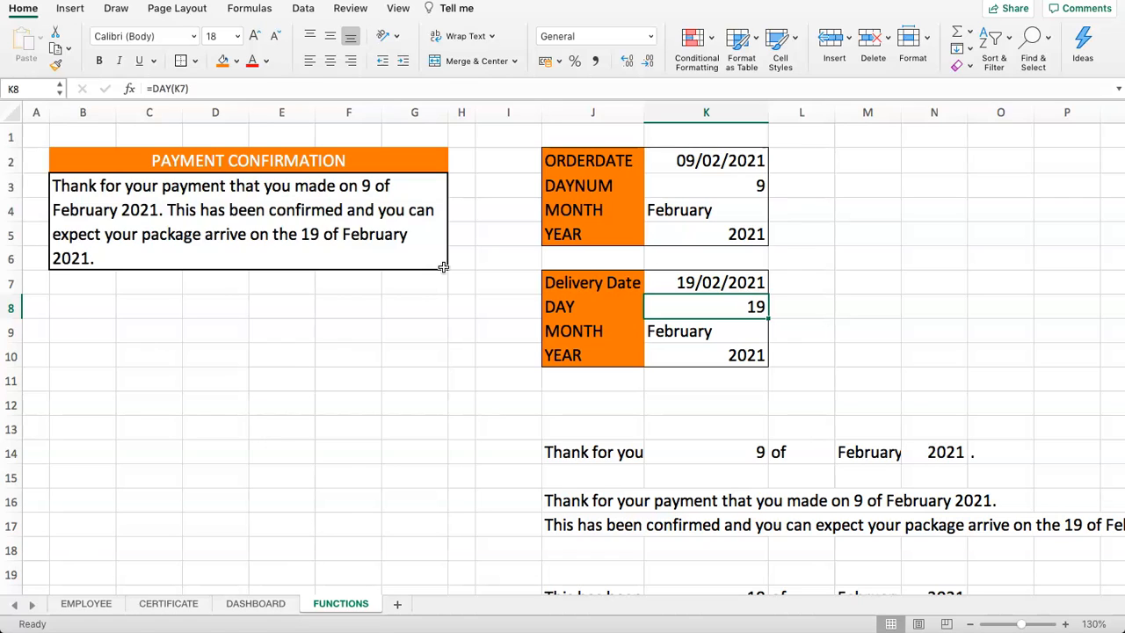
drag(132, 166, 121, 244)
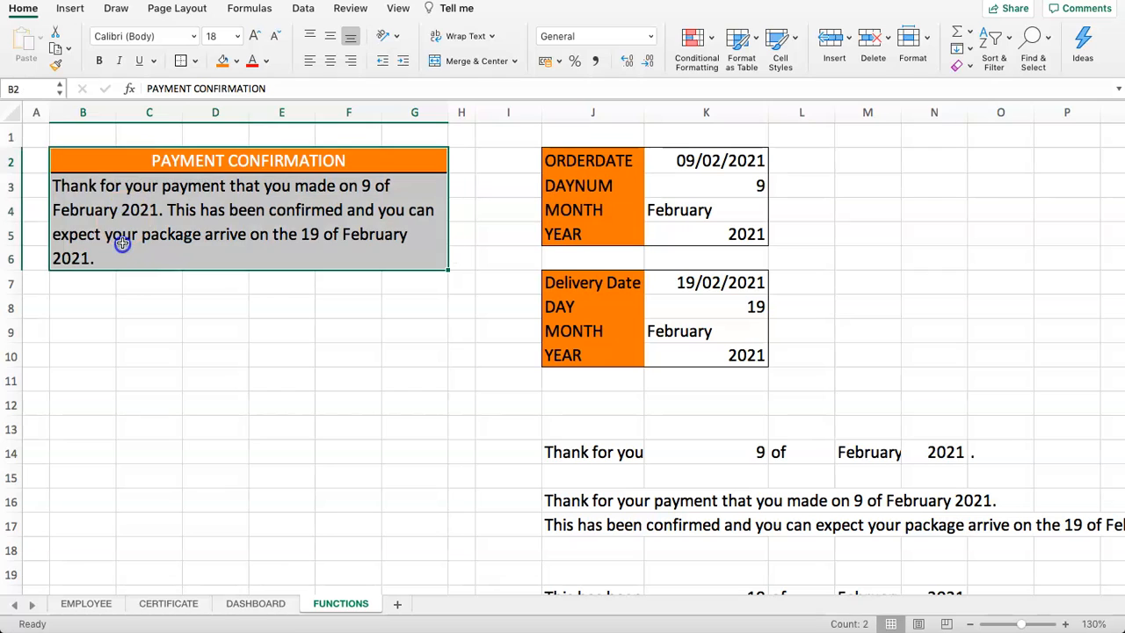
drag(606, 451, 843, 572)
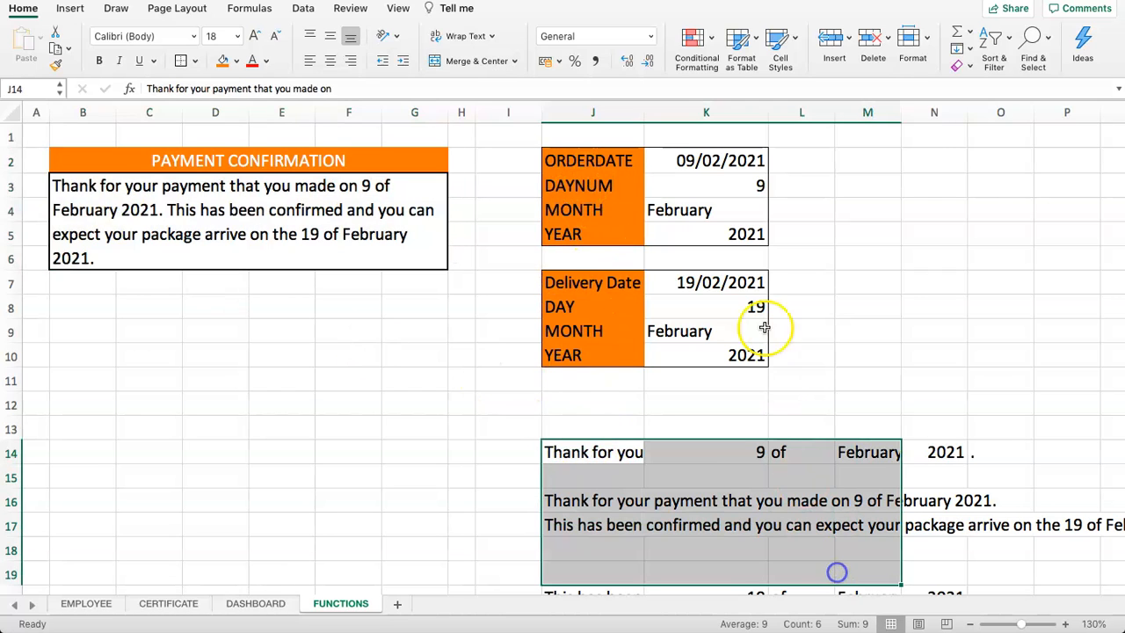
click(675, 234)
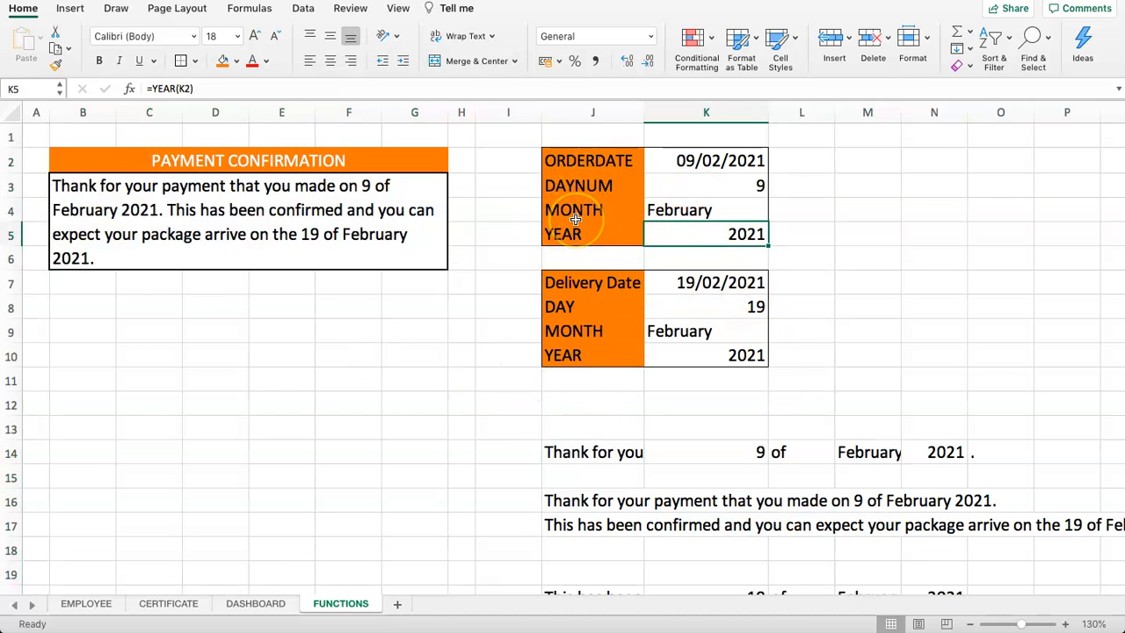